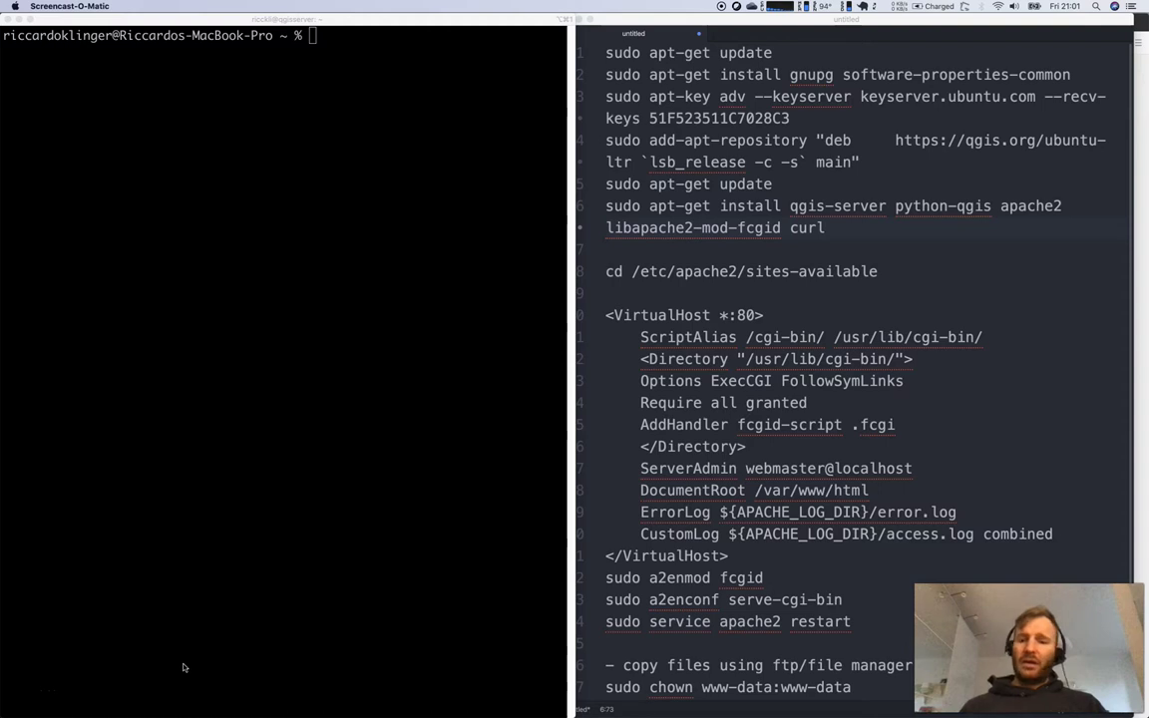
Bring Firefox with the QGIS Server installation guide to the front of the terminal
{"action": "key", "text": "super+Tab"}
{"action": "key", "text": "super+Tab"}
{"action": "key", "text": "super+Tab"}
{"action": "key", "text": "super+Tab"}
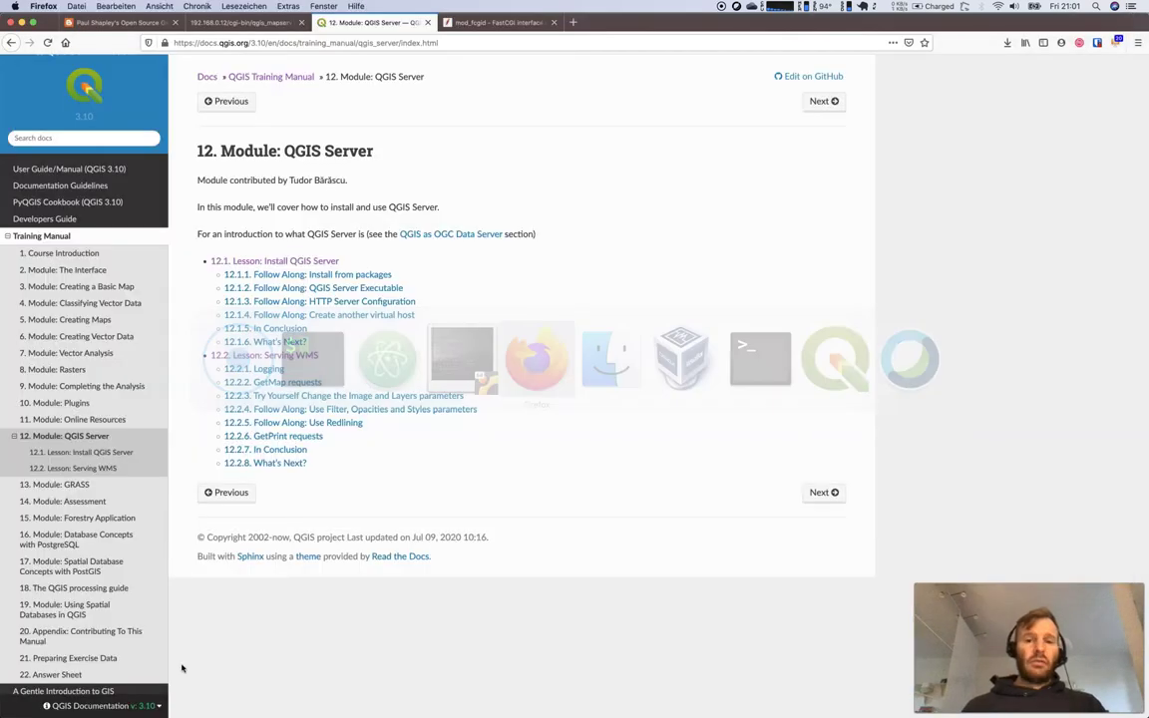
{"action": "left_click", "coordinate": [50, 403]}
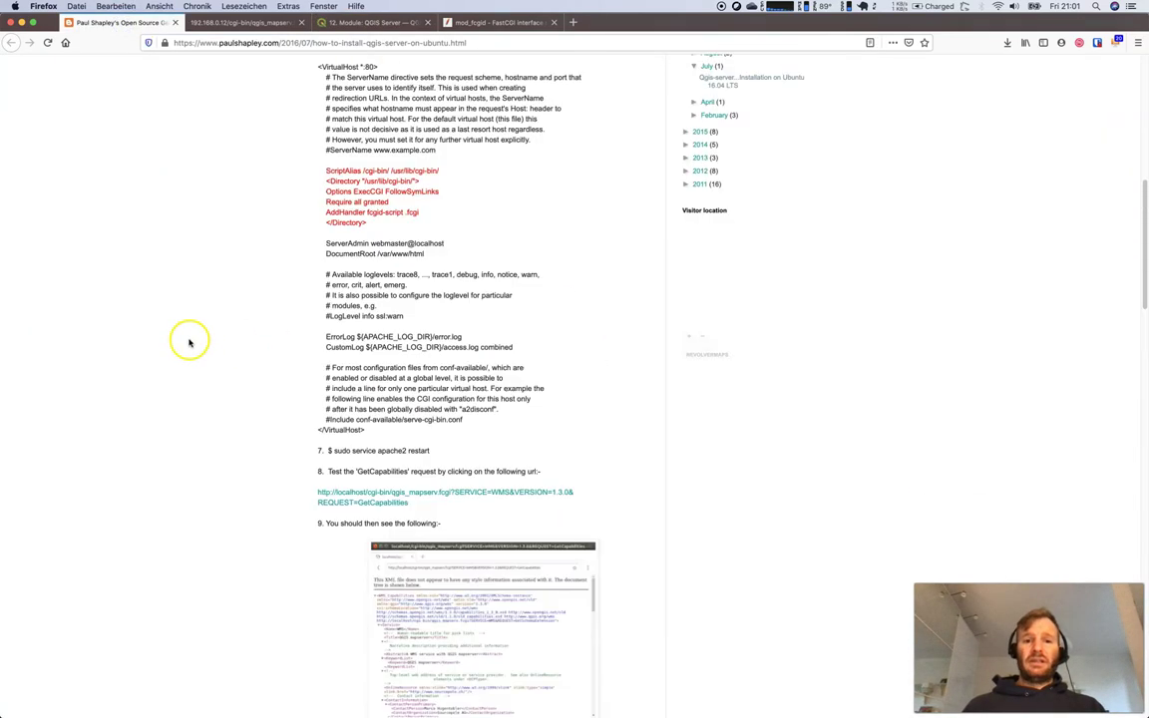
Scroll the QGIS Server Ubuntu 16.04 installation post to its title and first install steps
{"action": "scroll", "coordinate": [189, 343], "scroll_direction": "up", "scroll_amount": 10}
{"action": "scroll", "coordinate": [190, 343], "scroll_direction": "down", "scroll_amount": 3}
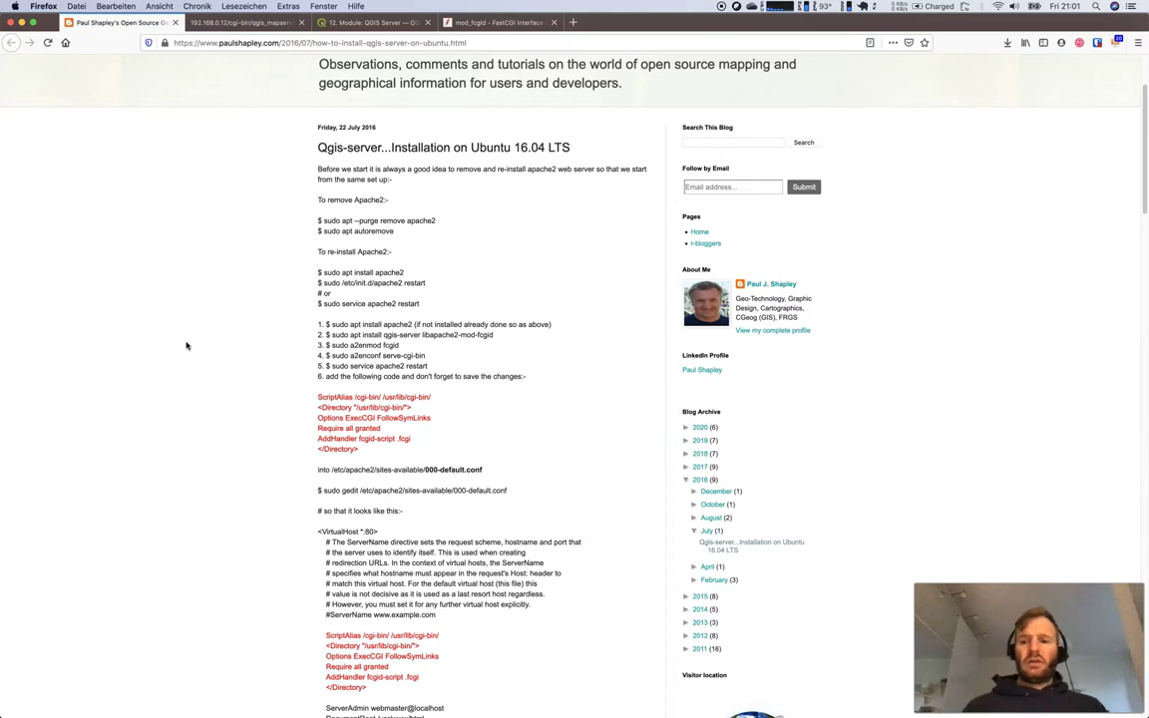
Bring the 'ubuntu server (guest additions)' VM window forward, reposition it, and focus its console
{"action": "key", "text": "super+Tab"}
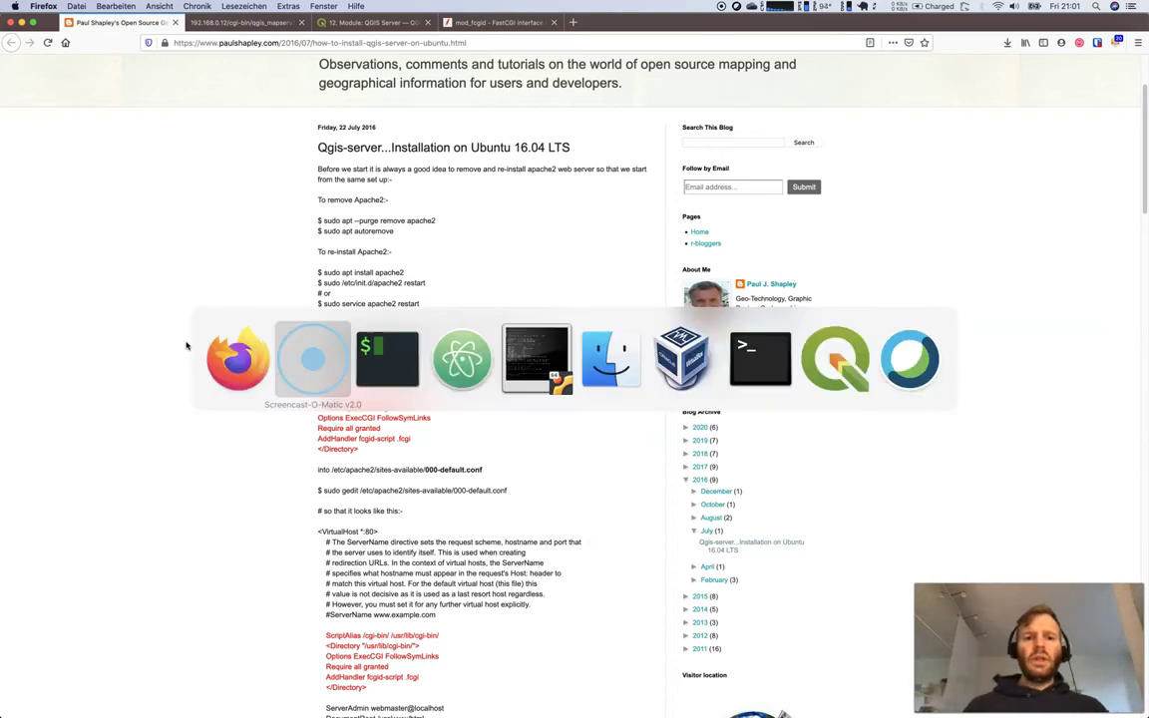
{"action": "key", "text": "super+Tab"}
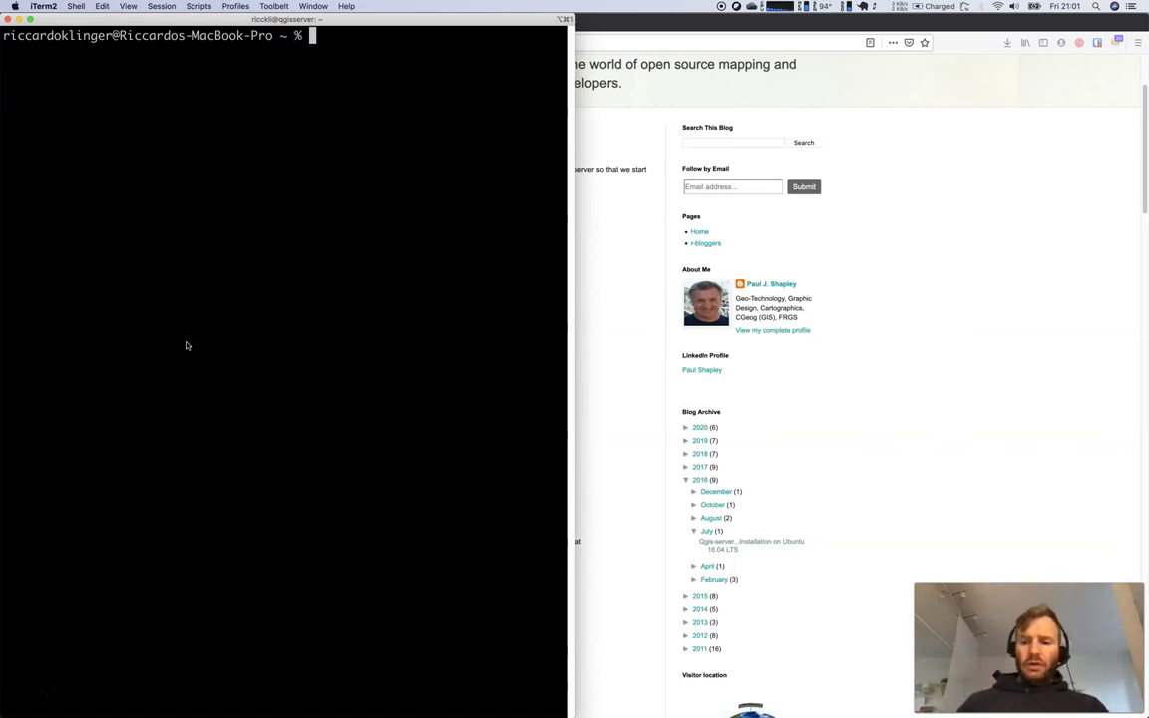
{"action": "mouse_move", "coordinate": [493, 711]}
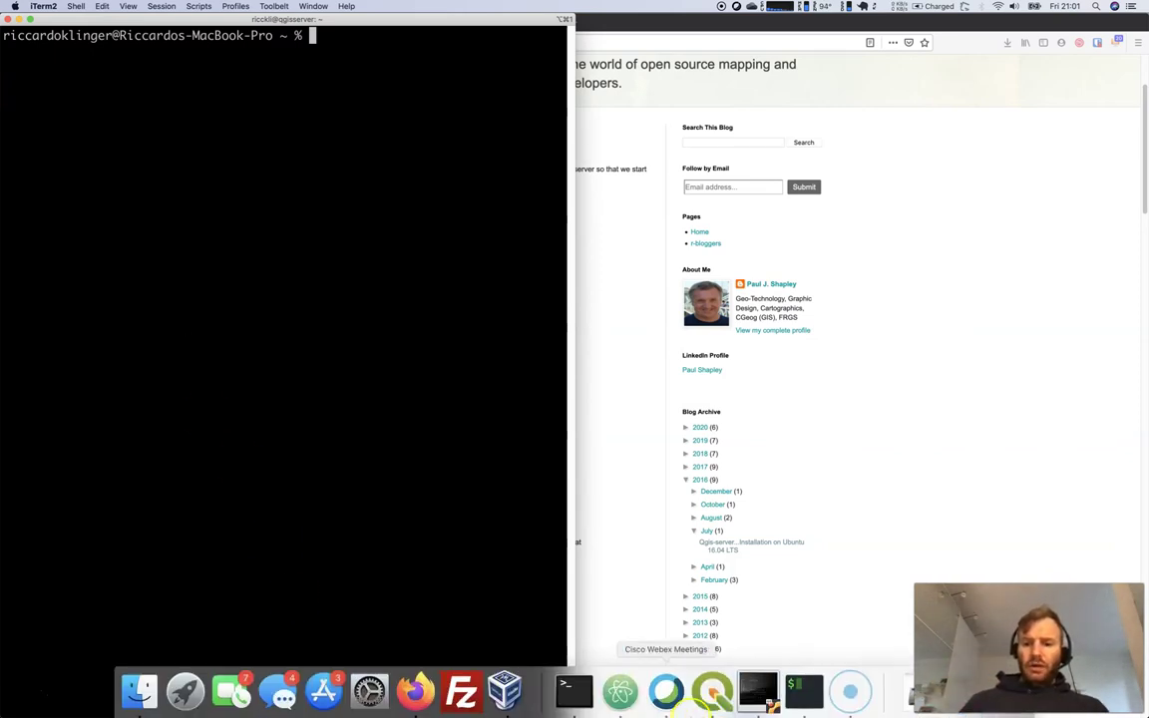
{"action": "left_click", "coordinate": [761, 698]}
{"action": "left_click_drag", "start_coordinate": [977, 496], "coordinate": [710, 354]}
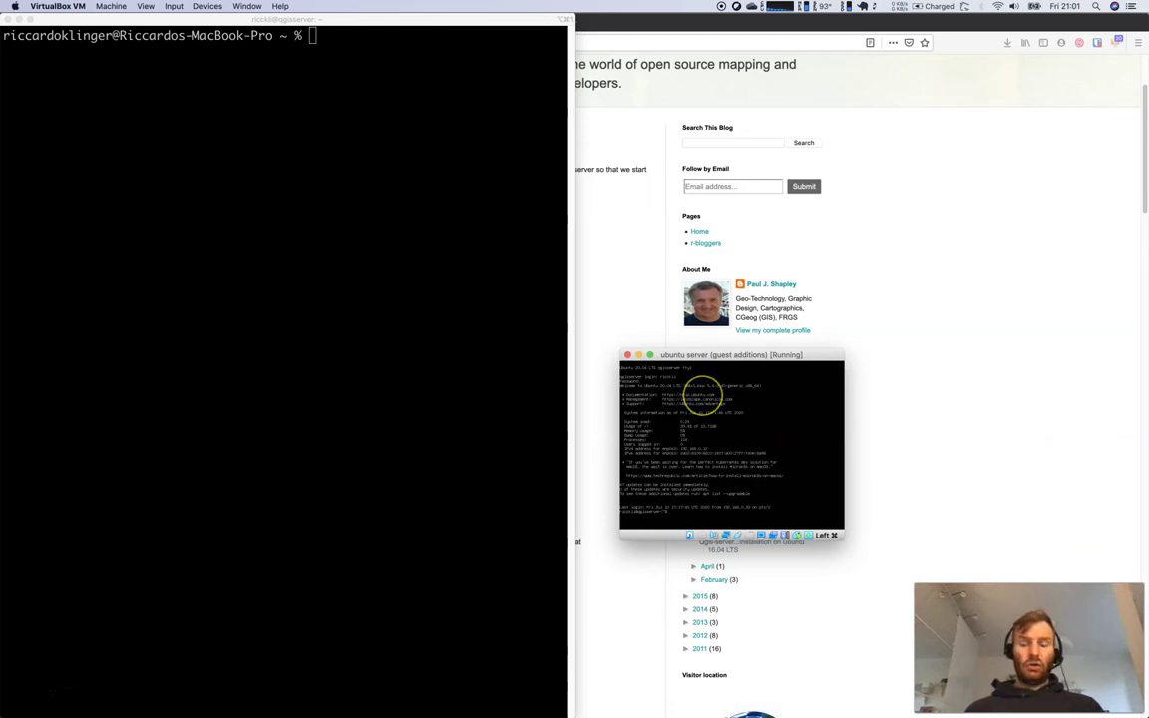
{"action": "left_click", "coordinate": [701, 386]}
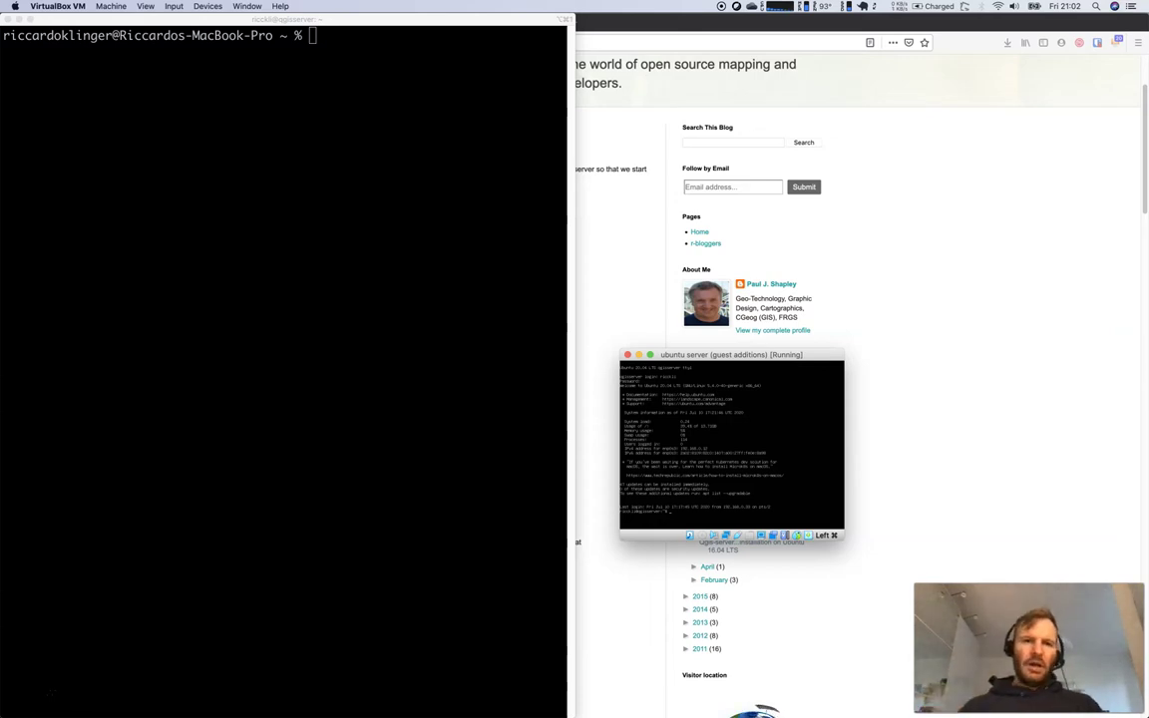
Log in over SSH to the Ubuntu server at 192.168.0.12 using the account password
{"action": "left_click", "coordinate": [638, 249]}
{"action": "key", "text": "super+Tab"}
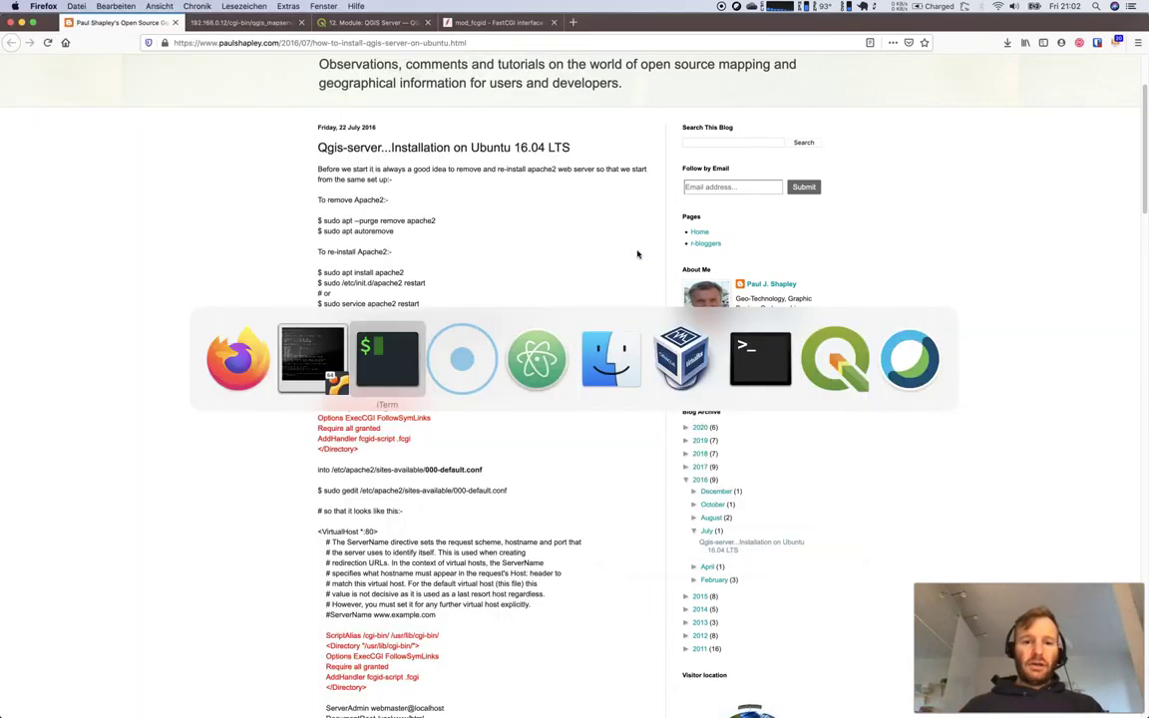
{"action": "key", "text": "super+Tab"}
{"action": "key", "text": "super+Tab"}
{"action": "key", "text": "super+Tab"}
{"action": "key", "text": "super+Tab"}
{"action": "key", "text": "super+Tab"}
{"action": "key", "text": "super+Tab"}
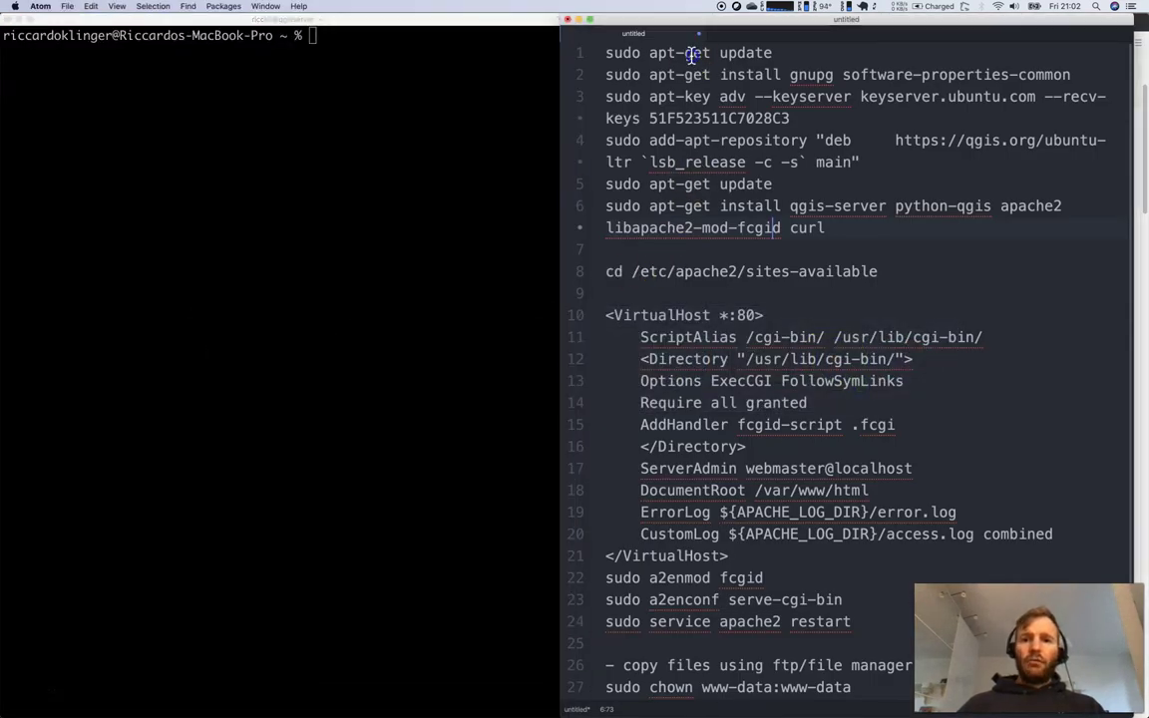
{"action": "left_click", "coordinate": [690, 54]}
{"action": "left_click", "coordinate": [394, 83]}
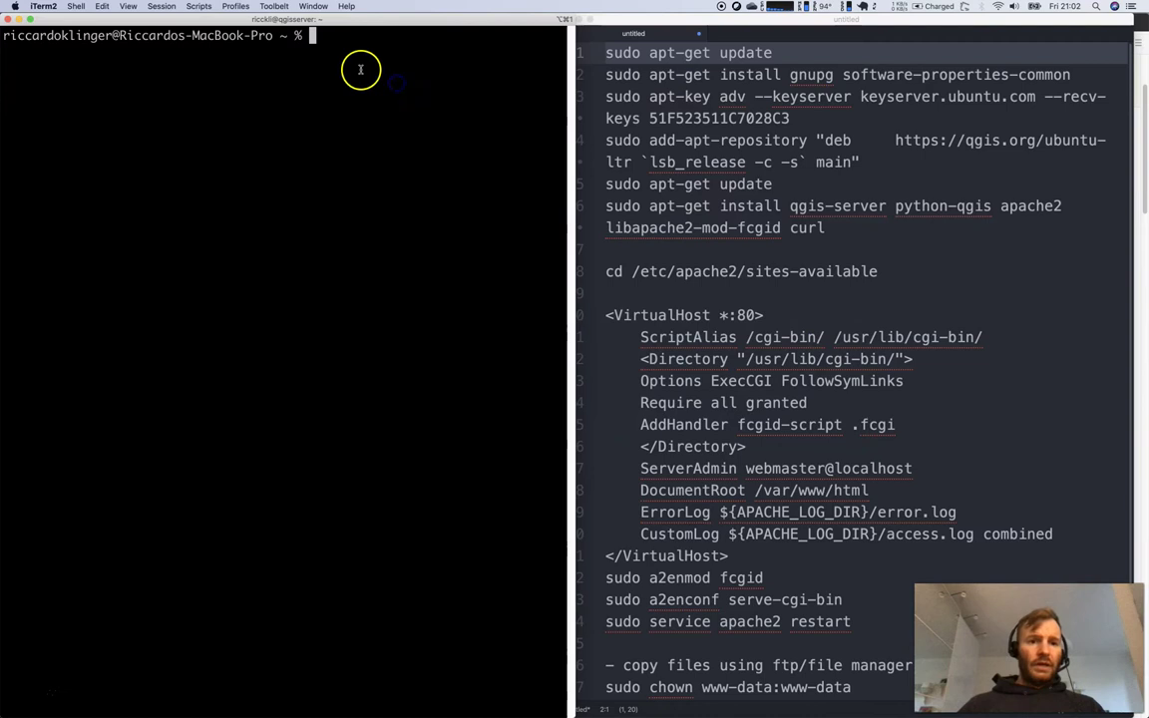
{"action": "key", "text": "Up"}
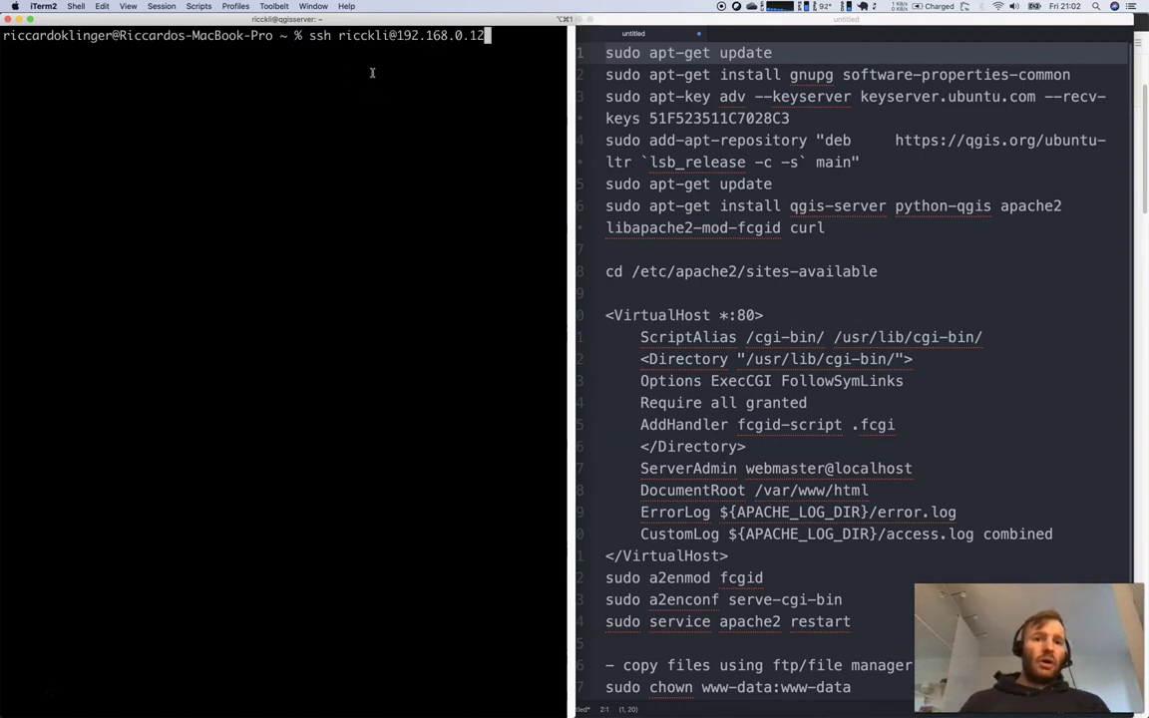
{"action": "key", "text": "Return"}
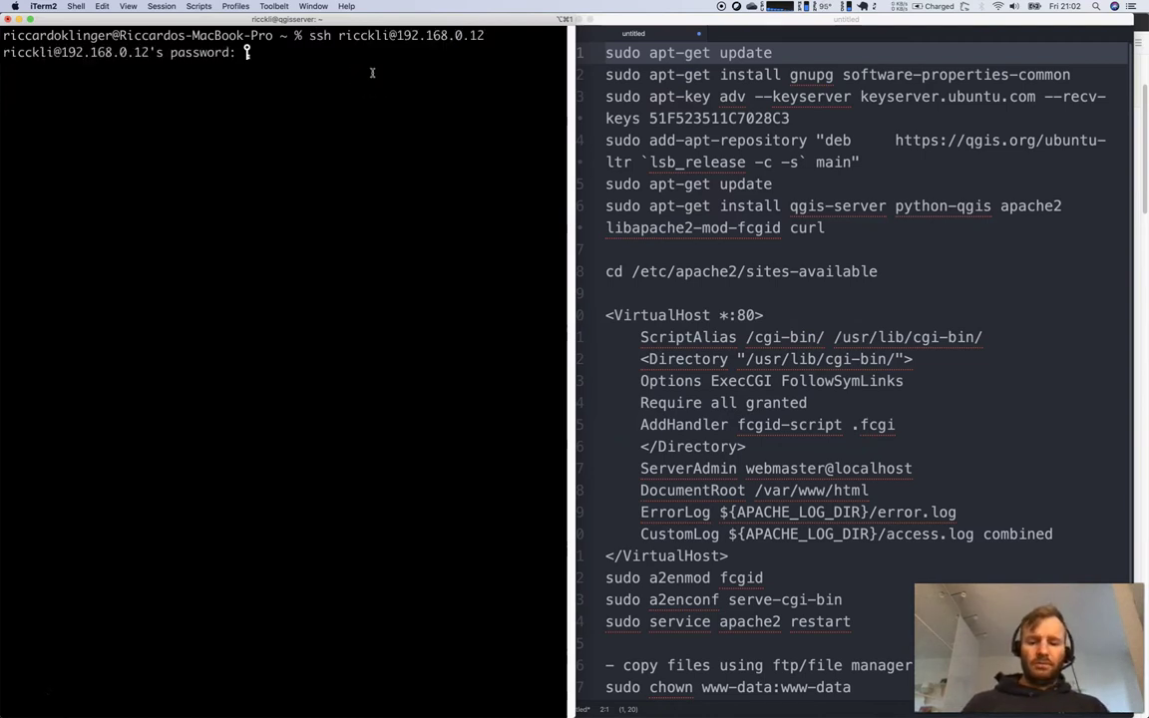
{"action": "key", "text": "Return"}
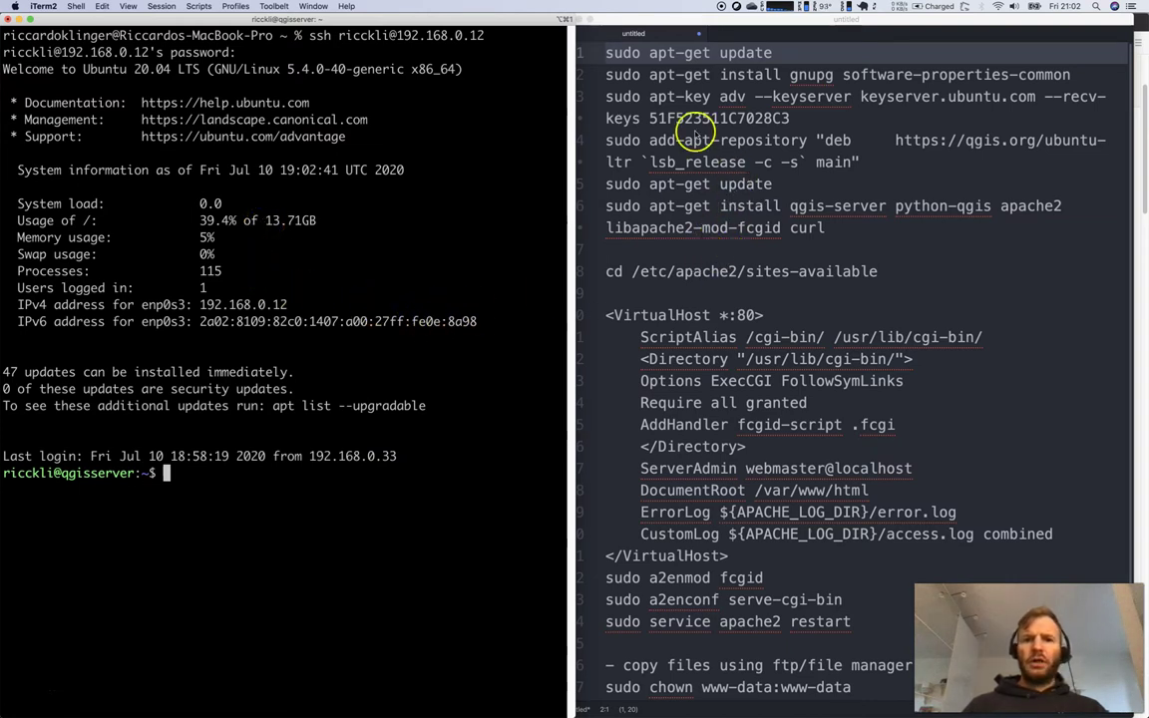
Run apt-get update and install gnupg on the server using commands copied from the notes
{"action": "double_click", "coordinate": [684, 55]}
{"action": "triple_click", "coordinate": [684, 55]}
{"action": "key", "text": "super+c"}
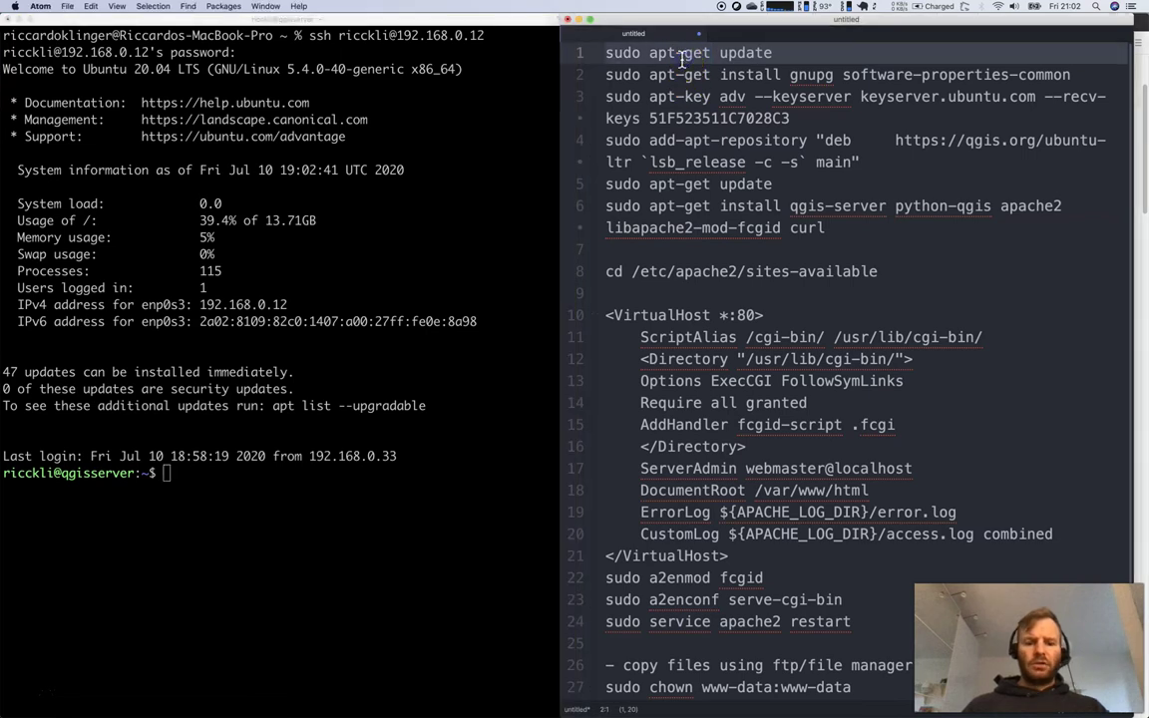
{"action": "left_click", "coordinate": [393, 473]}
{"action": "key", "text": "super+v"}
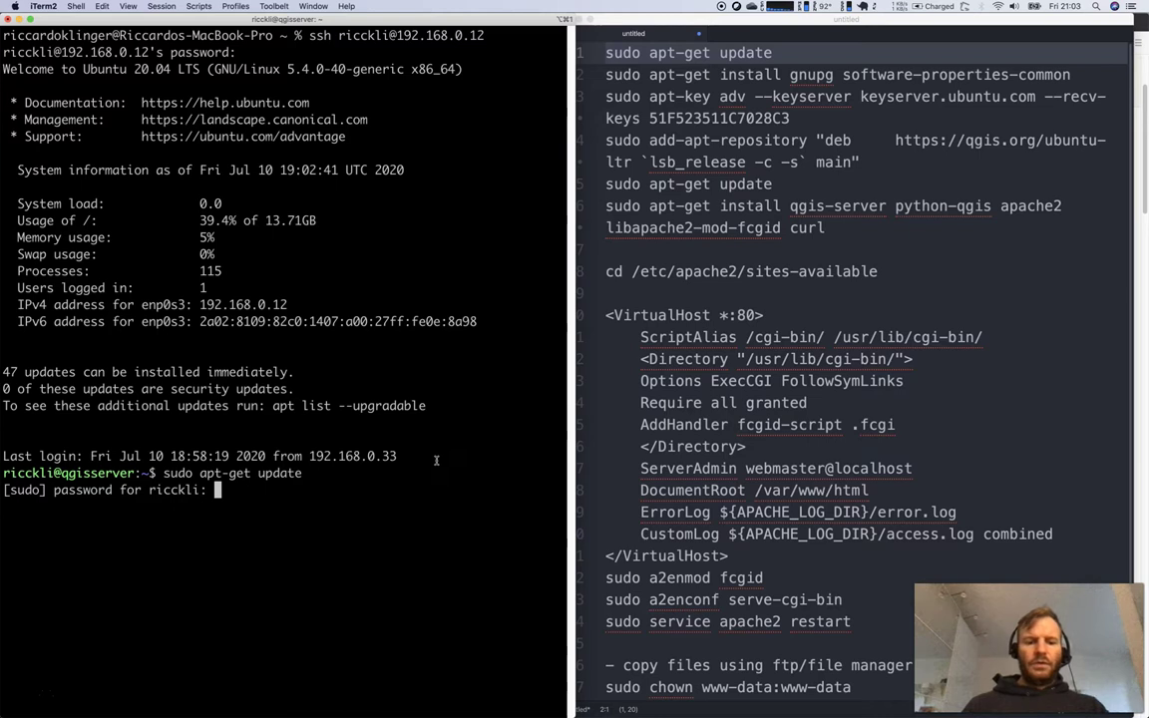
{"action": "key", "text": "Return"}
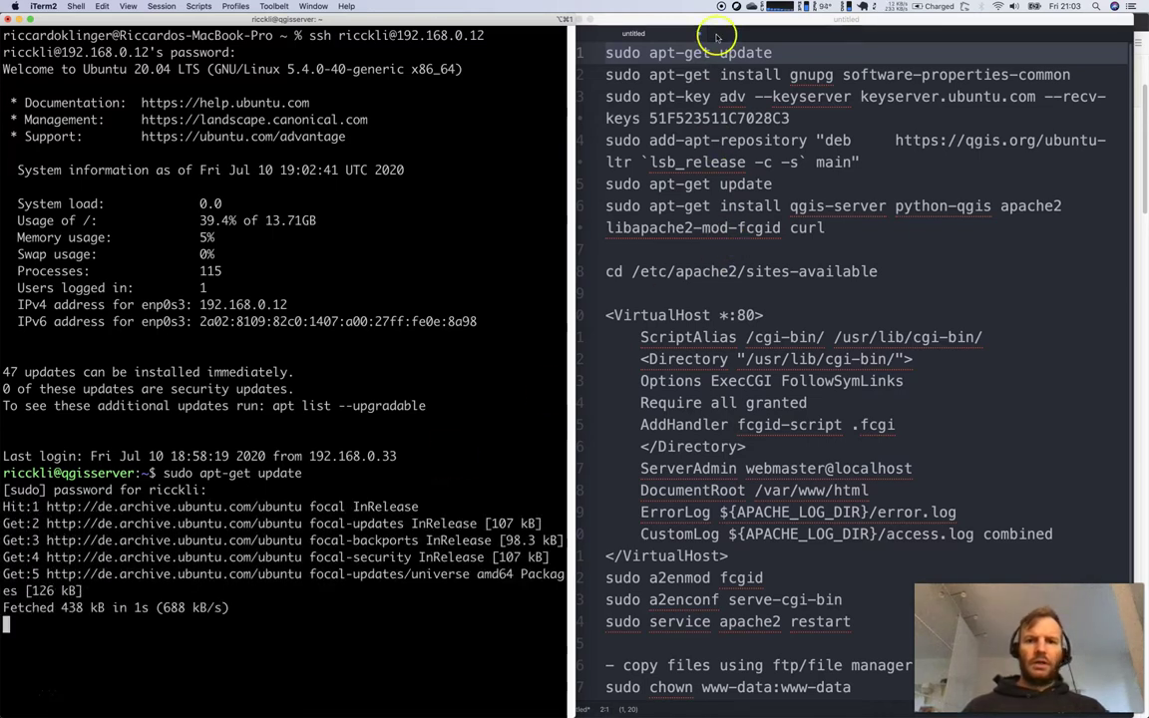
{"action": "triple_click", "coordinate": [736, 74]}
{"action": "key", "text": "super+c"}
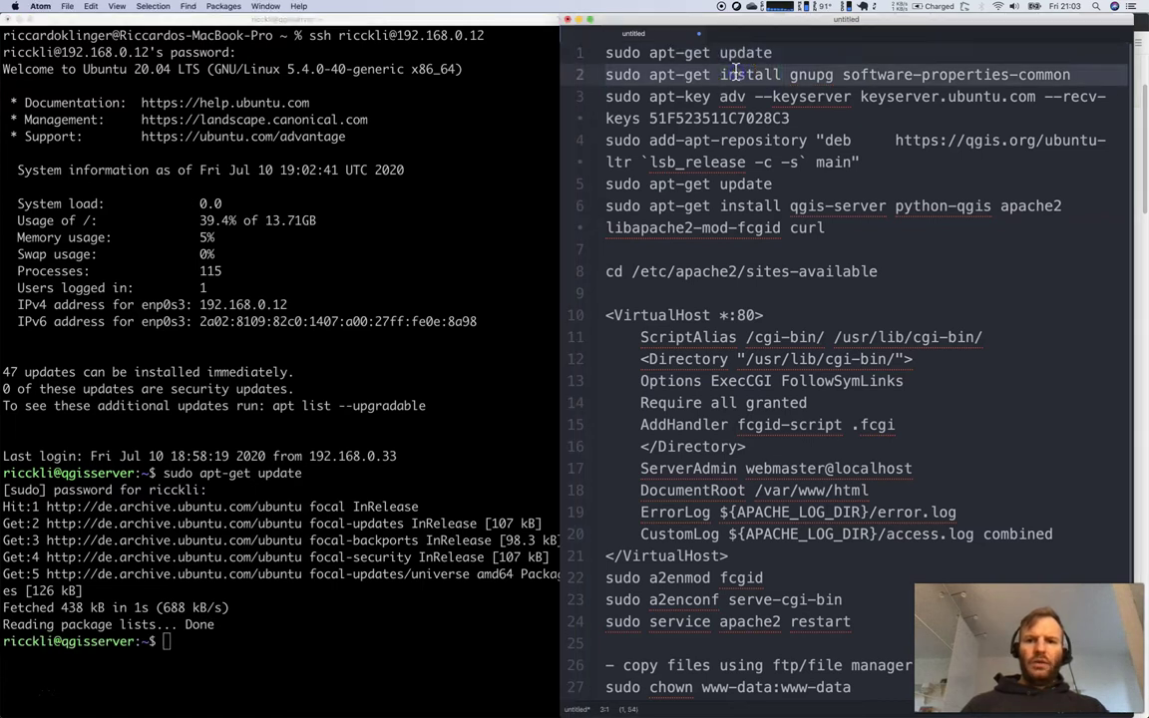
{"action": "left_click", "coordinate": [305, 631]}
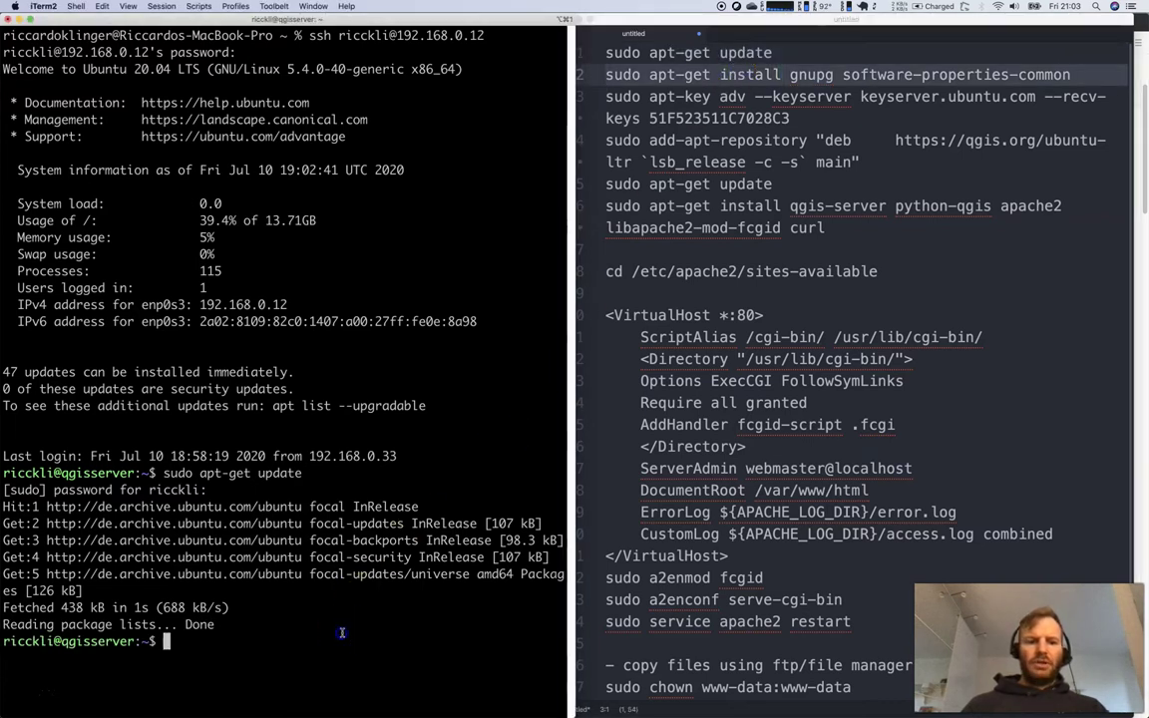
{"action": "key", "text": "super+v"}
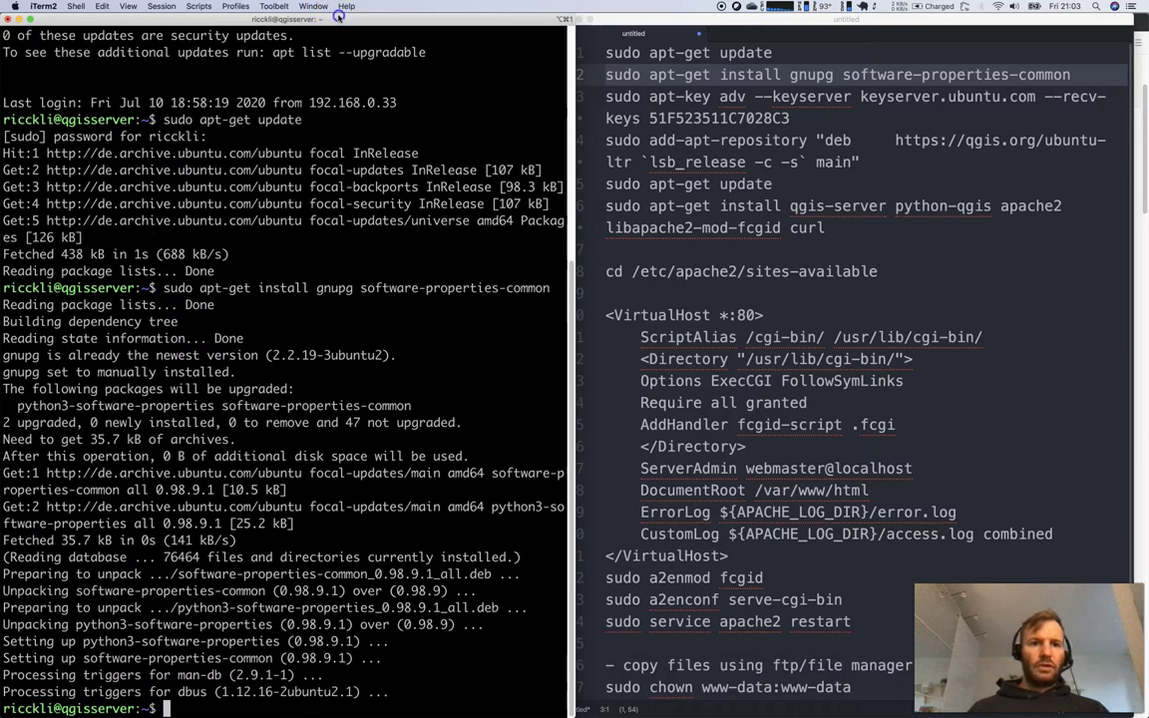
{"action": "mouse_move", "coordinate": [341, 14]}
{"action": "left_mouse_down"}
{"action": "mouse_move", "coordinate": [304, 46]}
{"action": "mouse_move", "coordinate": [352, 21]}
{"action": "left_mouse_up"}
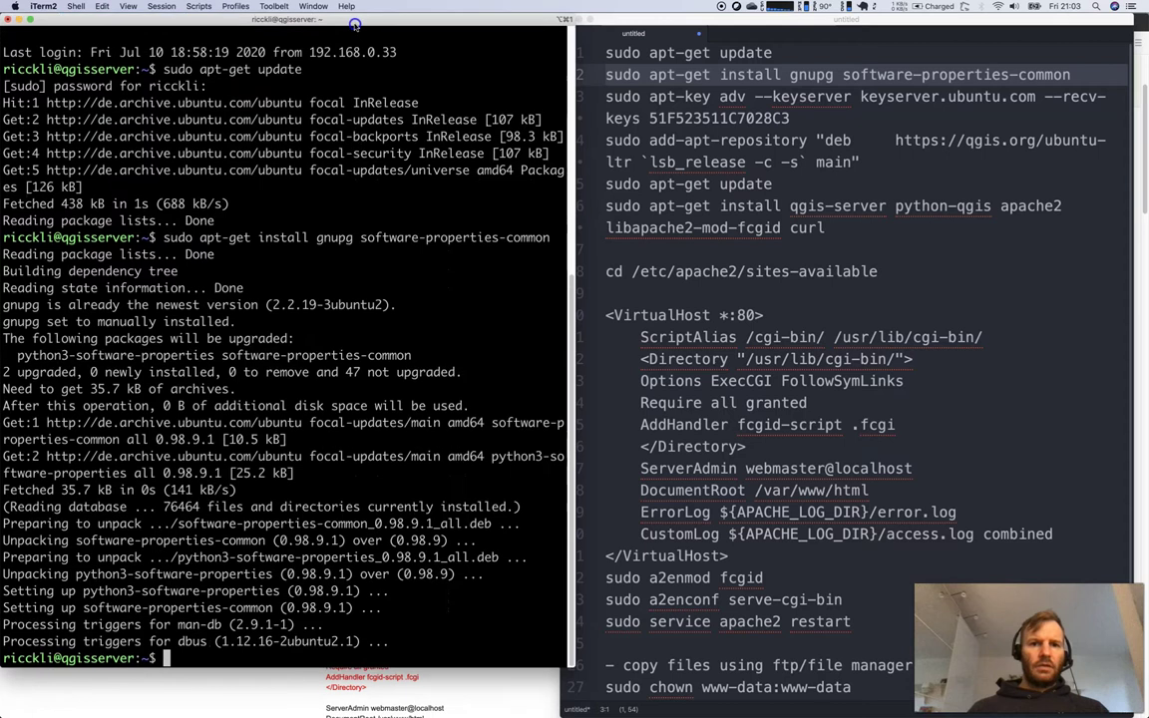
Import the QGIS signing key and add the qgis.org ubuntu-ltr repository
{"action": "left_click_drag", "start_coordinate": [790, 118], "coordinate": [576, 100]}
{"action": "key", "text": "super+c"}
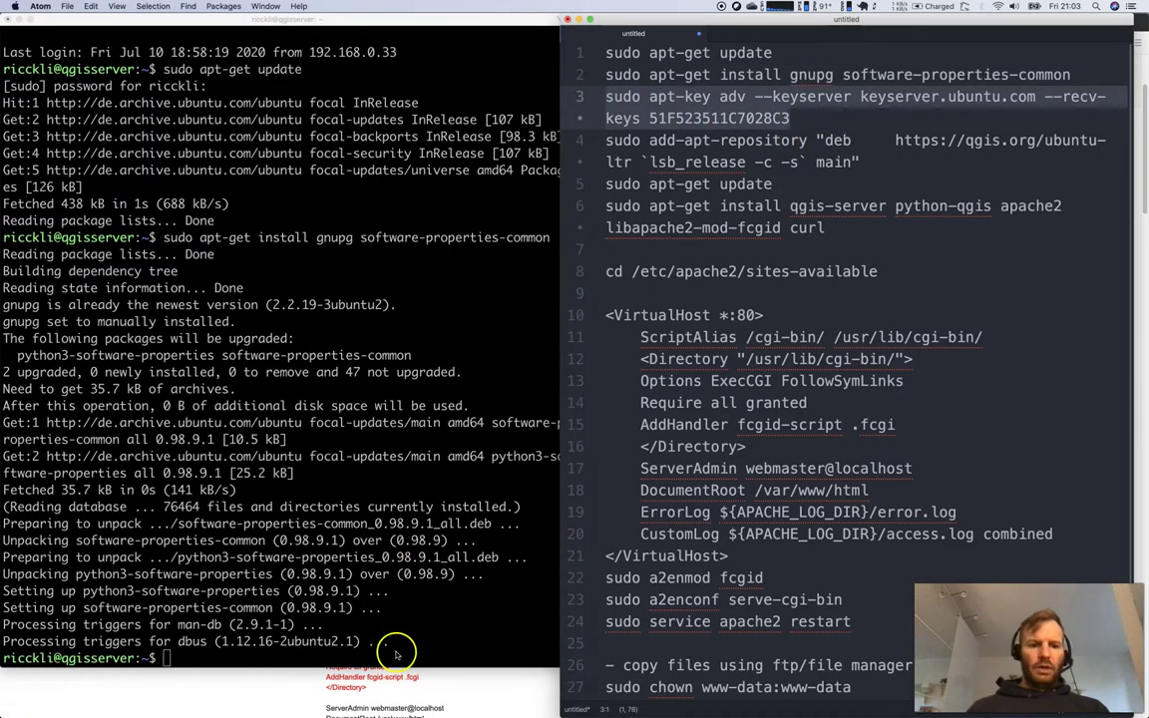
{"action": "left_click", "coordinate": [359, 598]}
{"action": "key", "text": "super+v"}
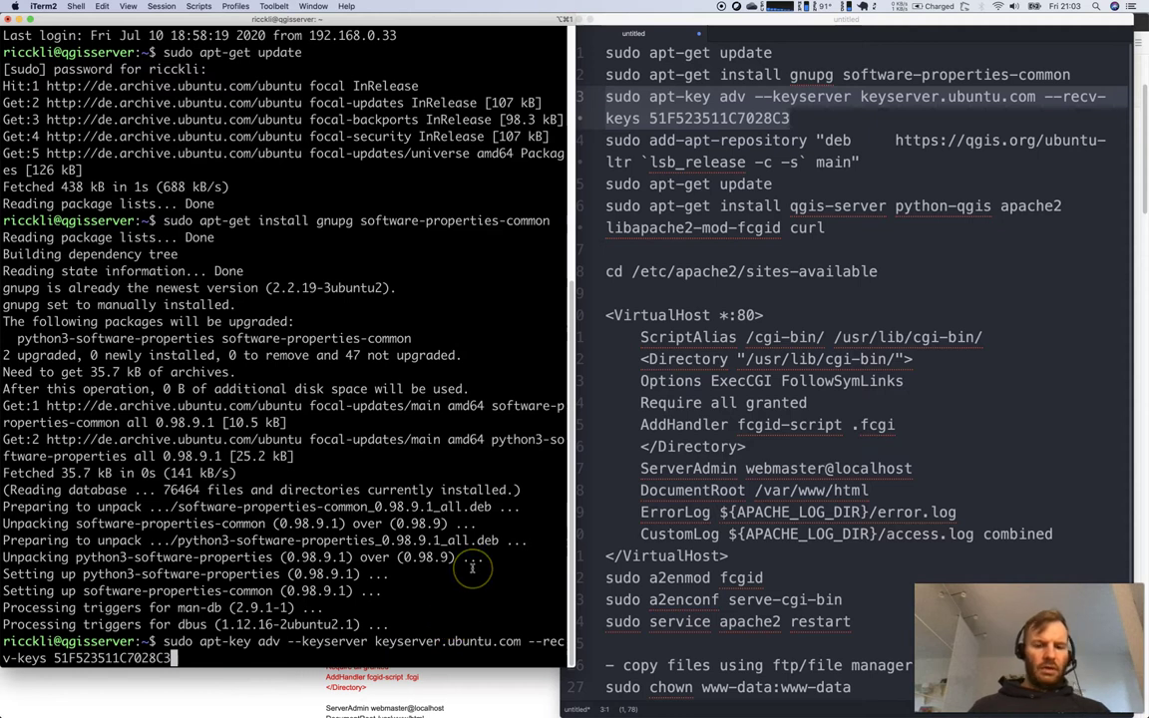
{"action": "key", "text": "Return"}
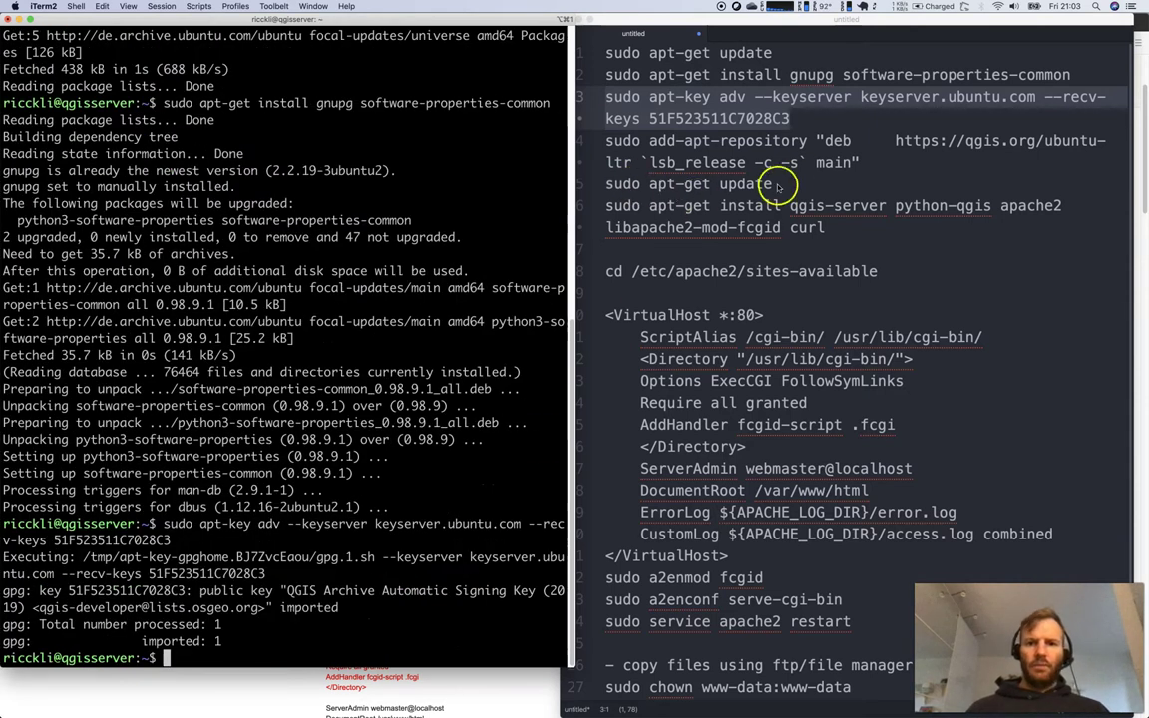
{"action": "left_click_drag", "start_coordinate": [703, 138], "coordinate": [839, 155]}
{"action": "left_click", "coordinate": [569, 147], "text": "shift"}
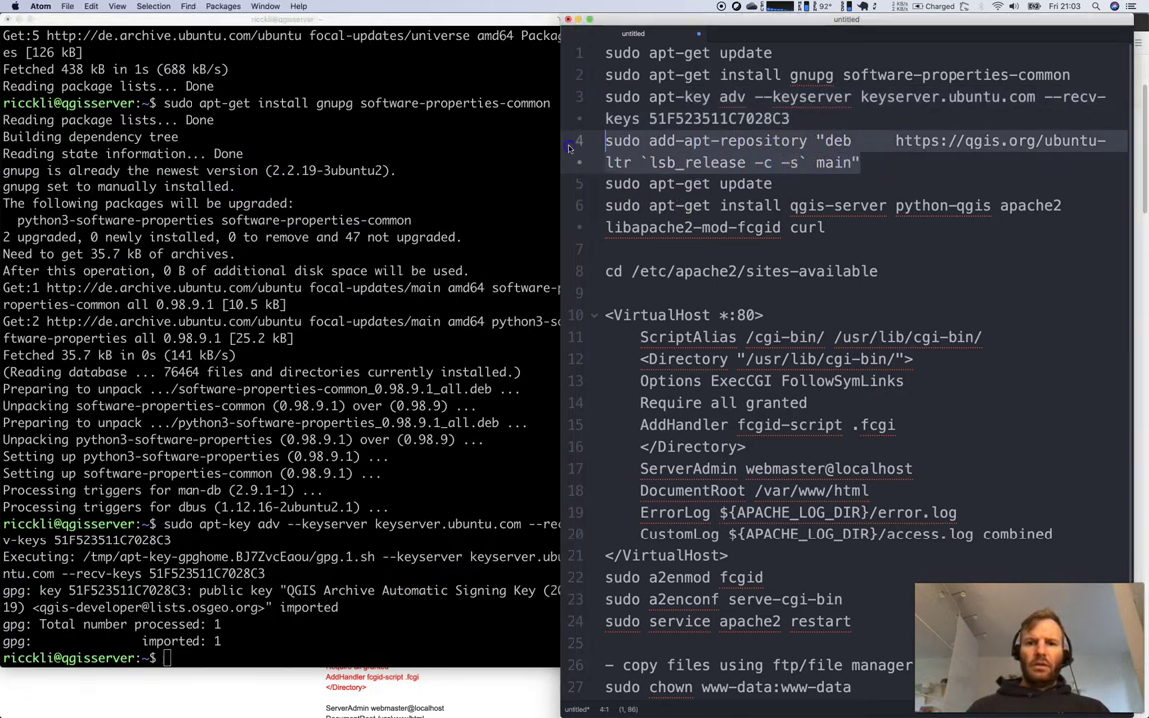
{"action": "left_click", "coordinate": [341, 587]}
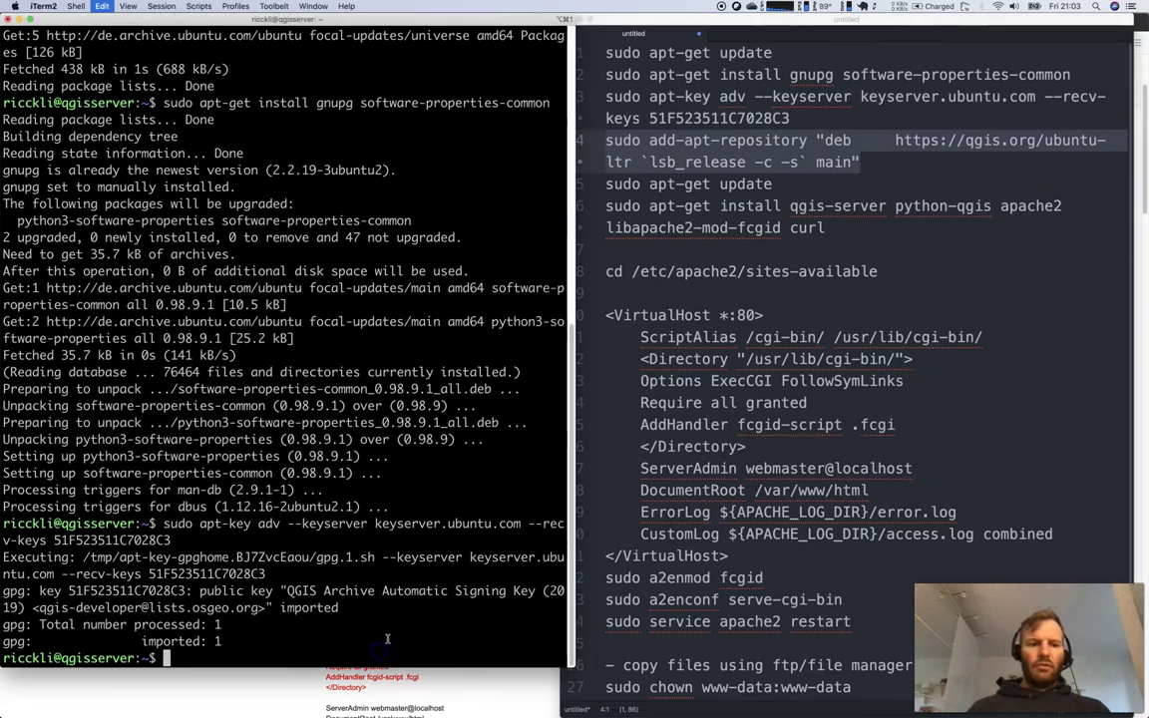
{"action": "key", "text": "super+v"}
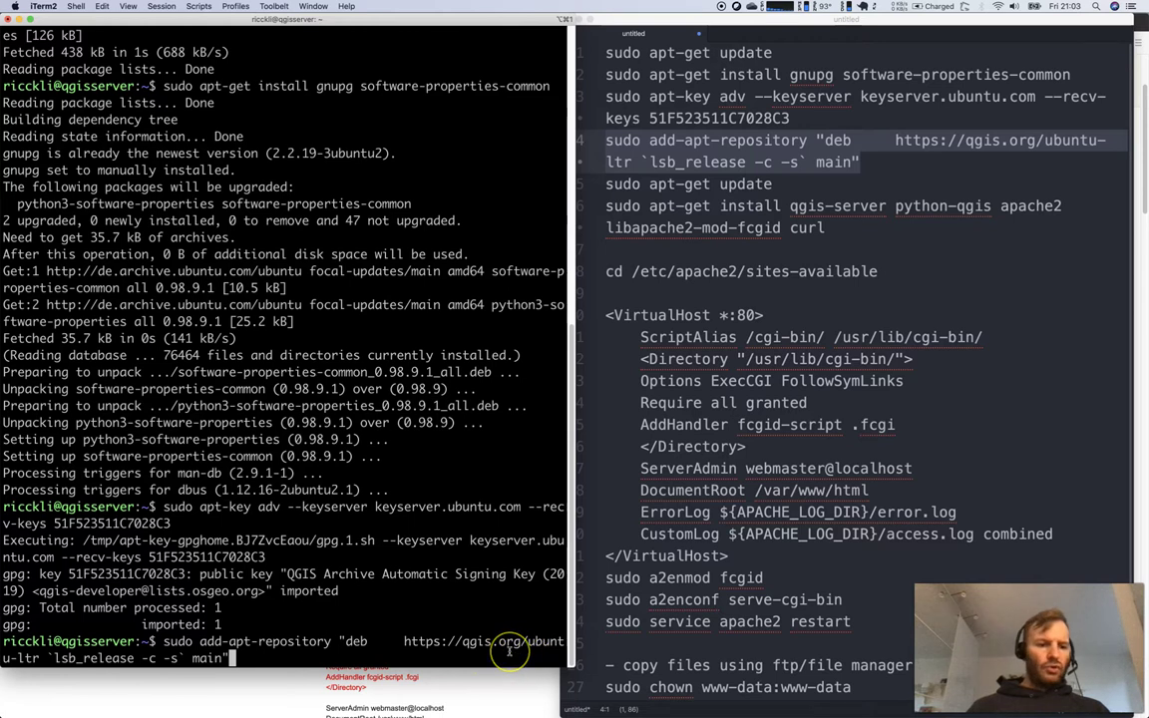
{"action": "key", "text": "Return"}
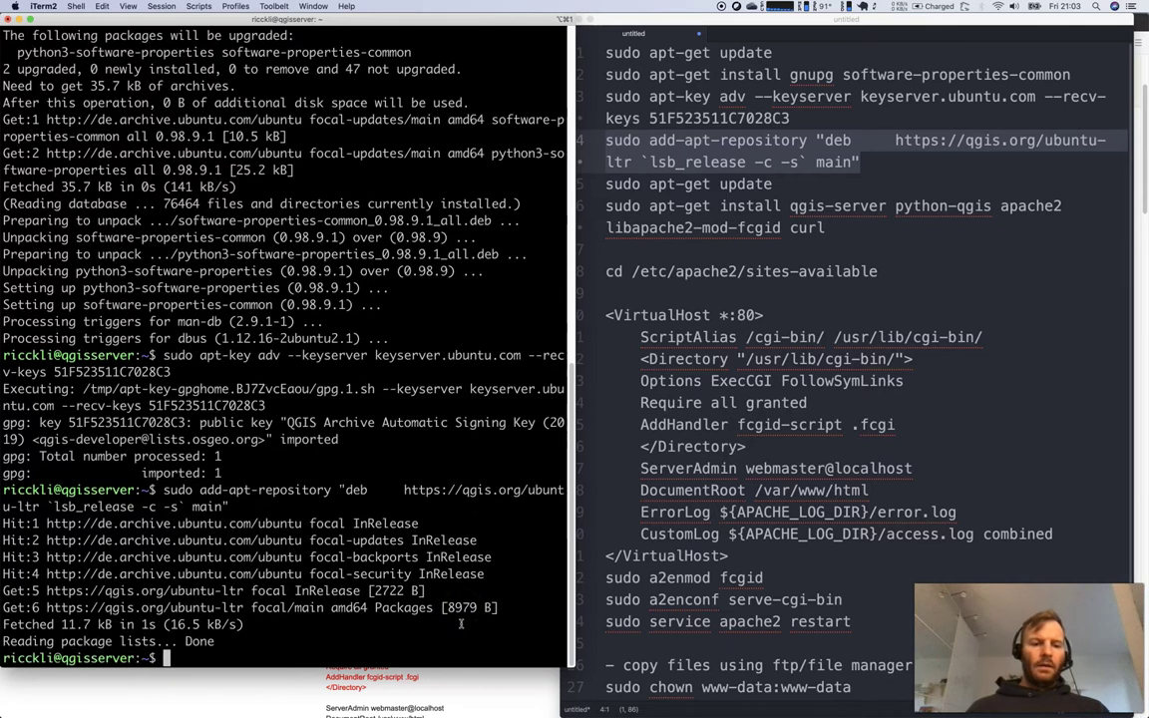
Refresh the package lists again to pick up the new QGIS repository
{"action": "left_click", "coordinate": [703, 187]}
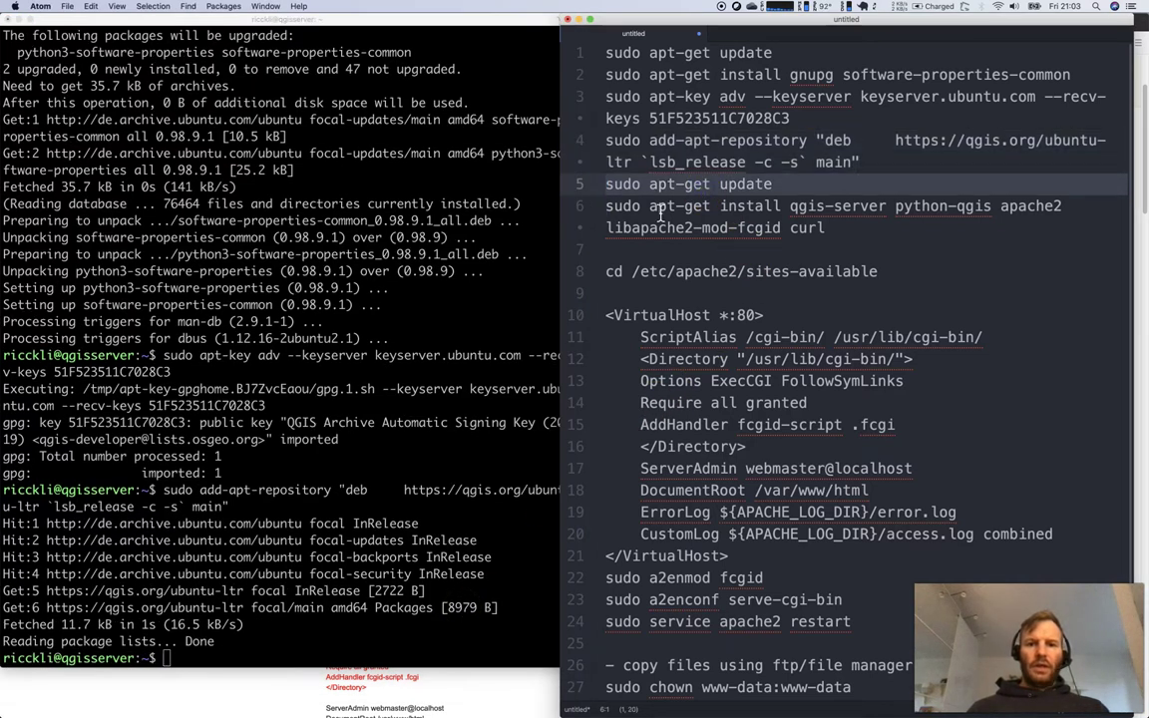
{"action": "left_click", "coordinate": [269, 587]}
{"action": "key", "text": "super+v"}
{"action": "key", "text": "Return"}
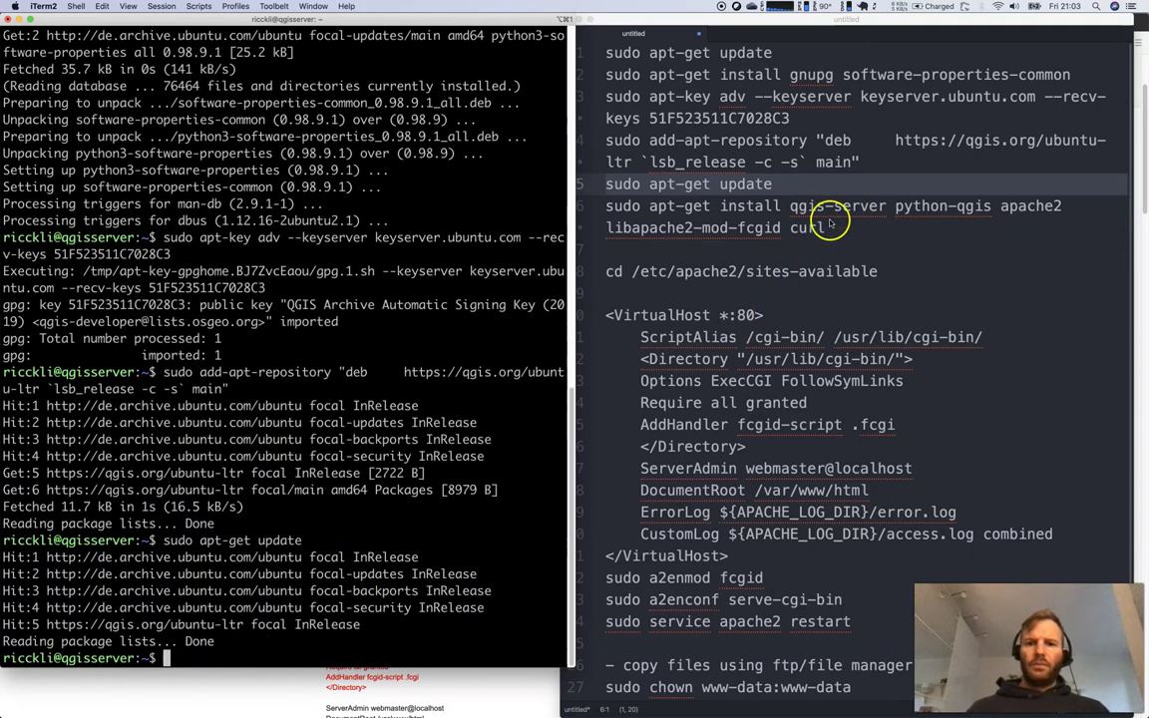
Point out the qgis-server, python-qgis and apache2 packages in the install command notes
{"action": "left_click", "coordinate": [621, 204]}
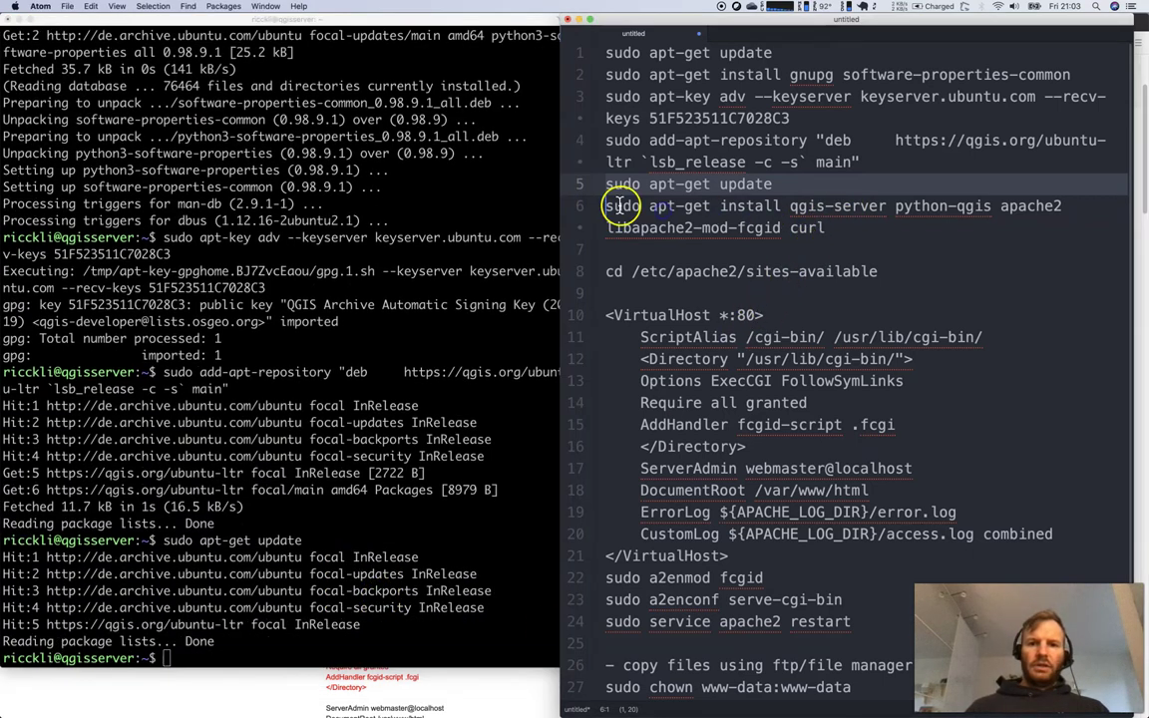
{"action": "left_click", "coordinate": [841, 206]}
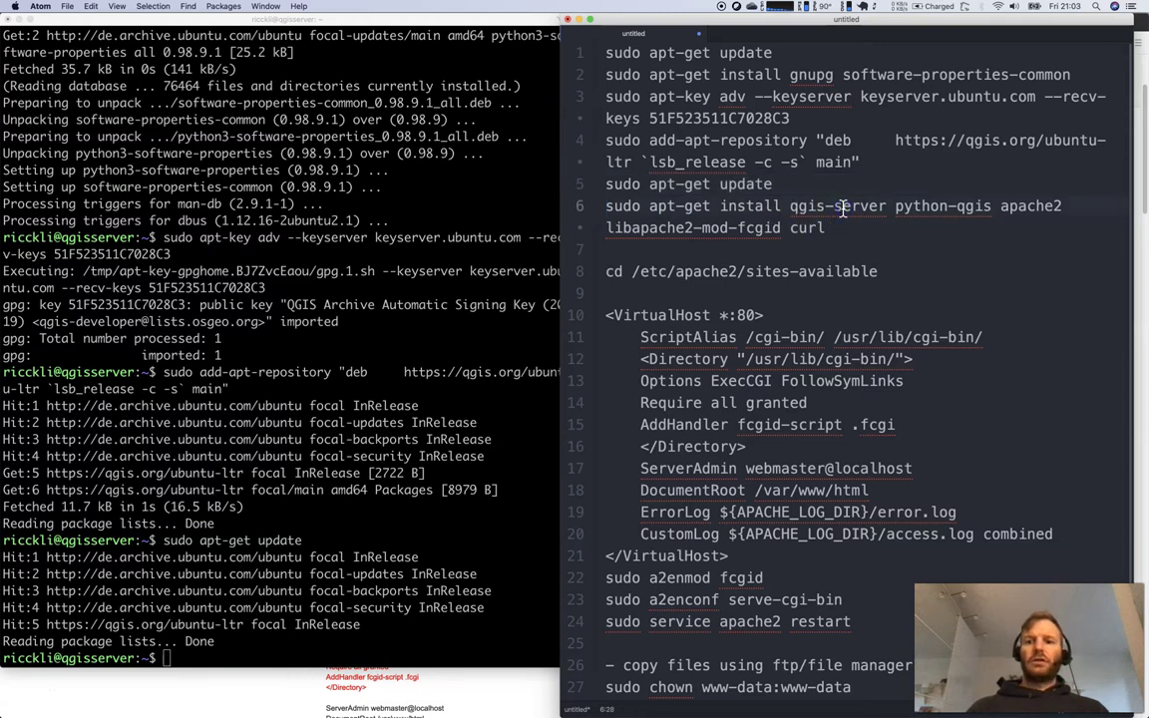
{"action": "left_click", "coordinate": [957, 205]}
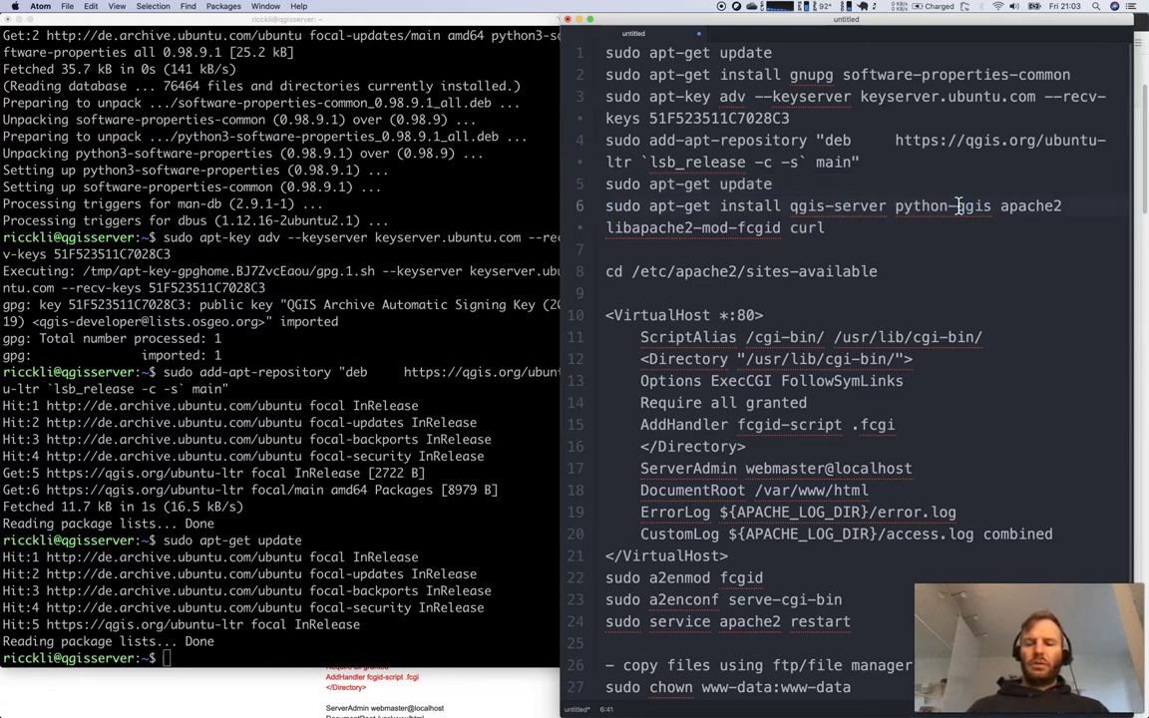
{"action": "left_click", "coordinate": [1016, 206]}
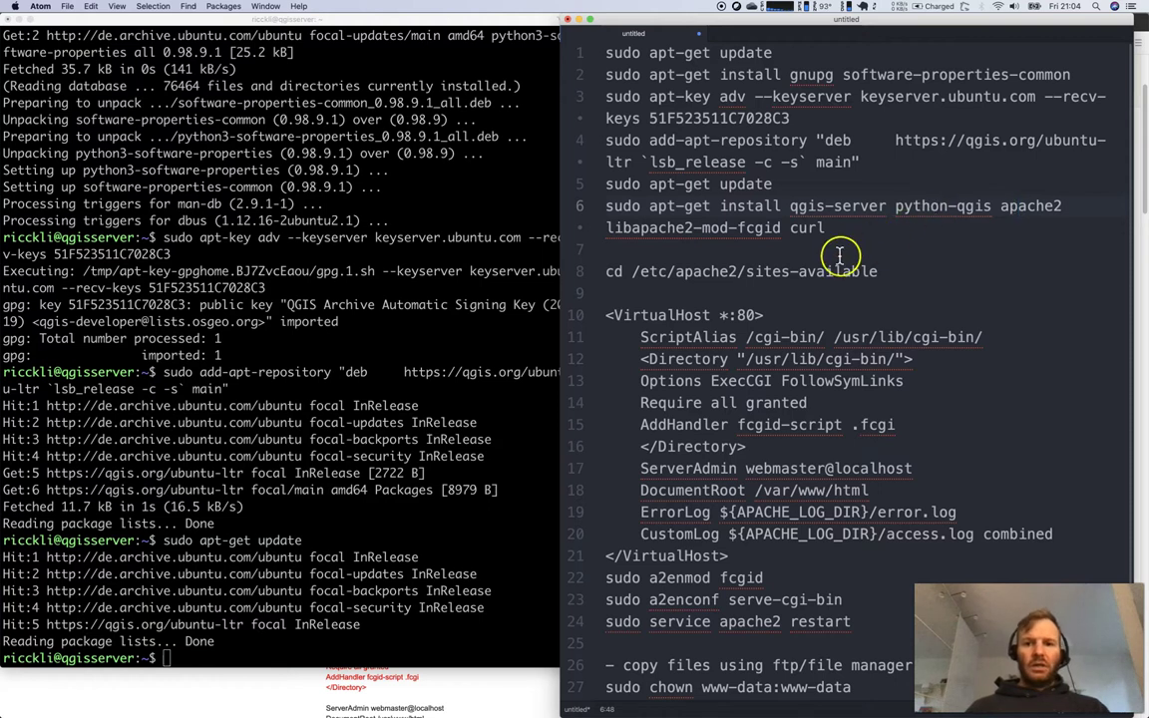
Install qgis-server, python-qgis, apache2 and the fcgid module, confirming with Y
{"action": "left_click", "coordinate": [824, 228]}
{"action": "left_click_drag", "start_coordinate": [824, 228], "coordinate": [610, 210]}
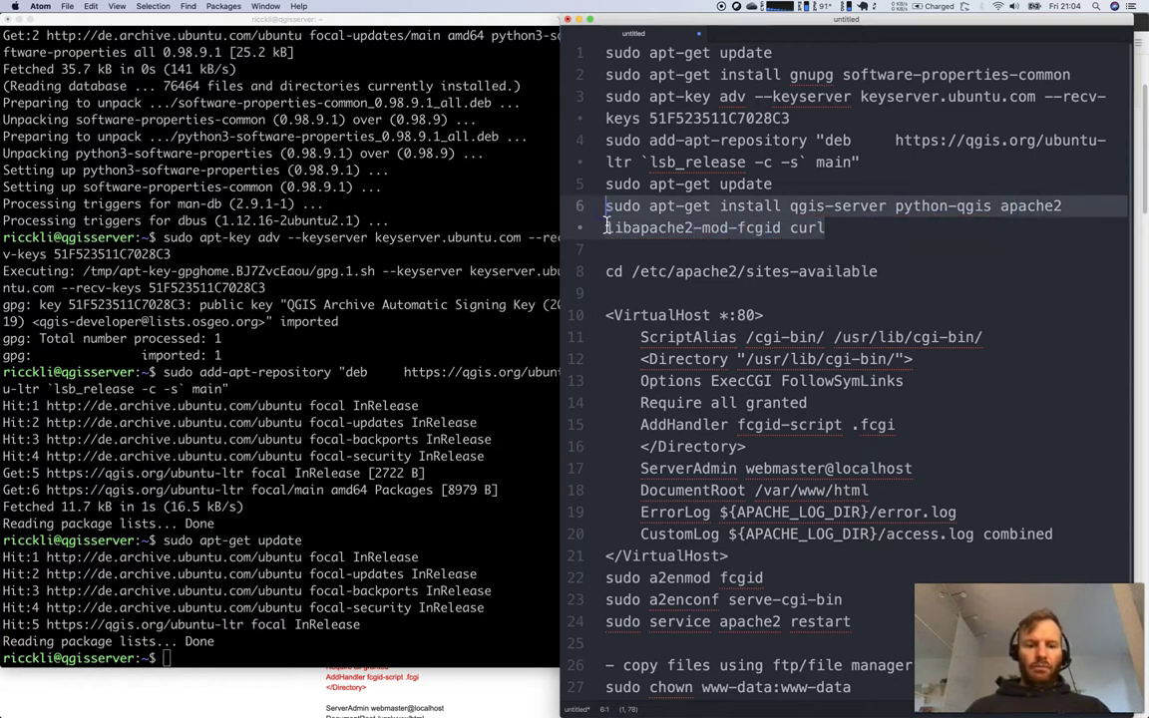
{"action": "right_click", "coordinate": [477, 620]}
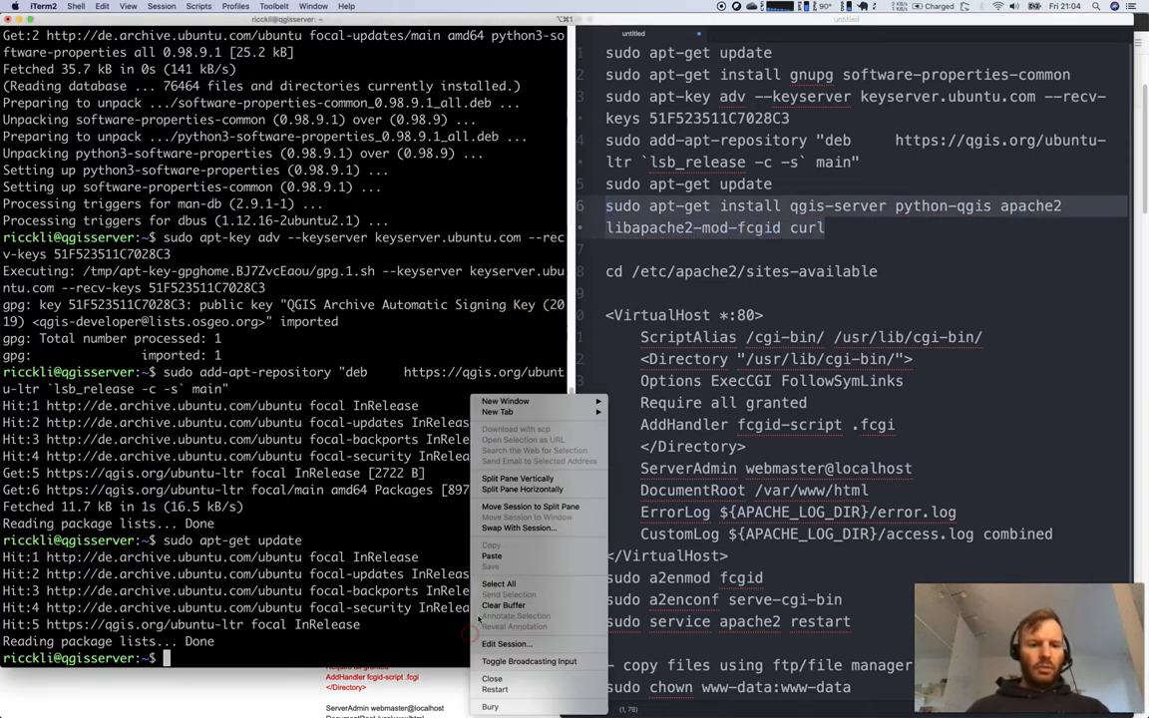
{"action": "left_click", "coordinate": [325, 661]}
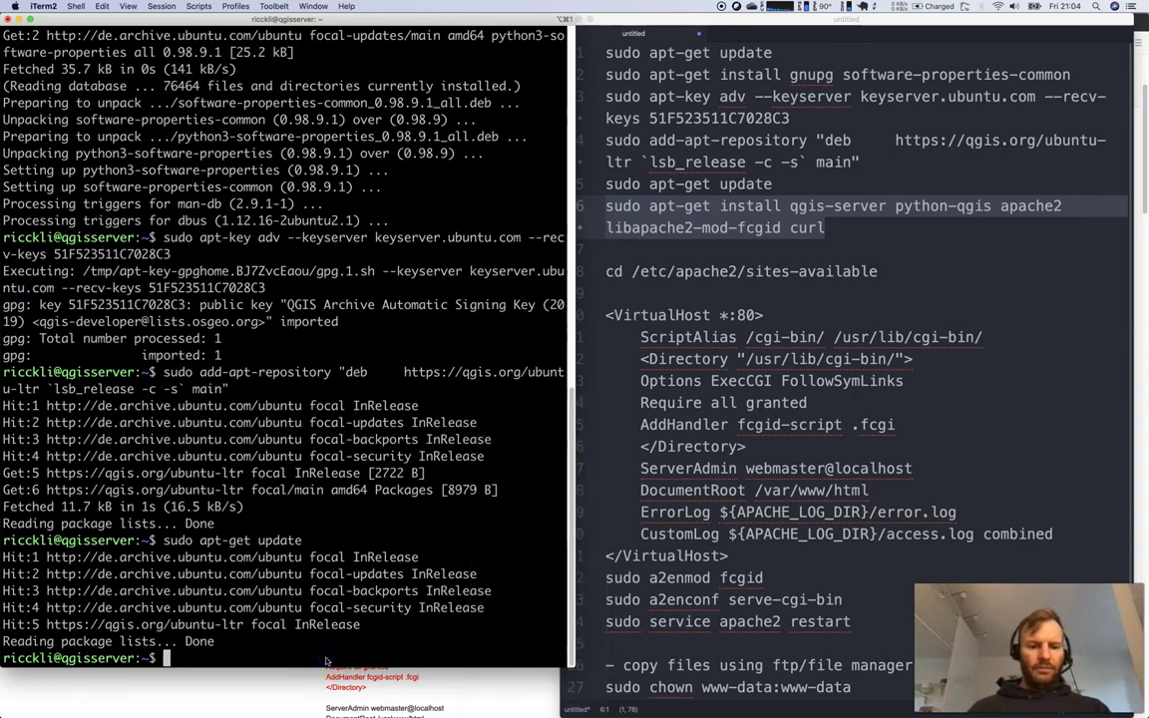
{"action": "type", "text": "sudo apt-get install qgis-server python-qgis apache2 libapache2-mod-fcgid curl"}
{"action": "key", "text": "Return"}
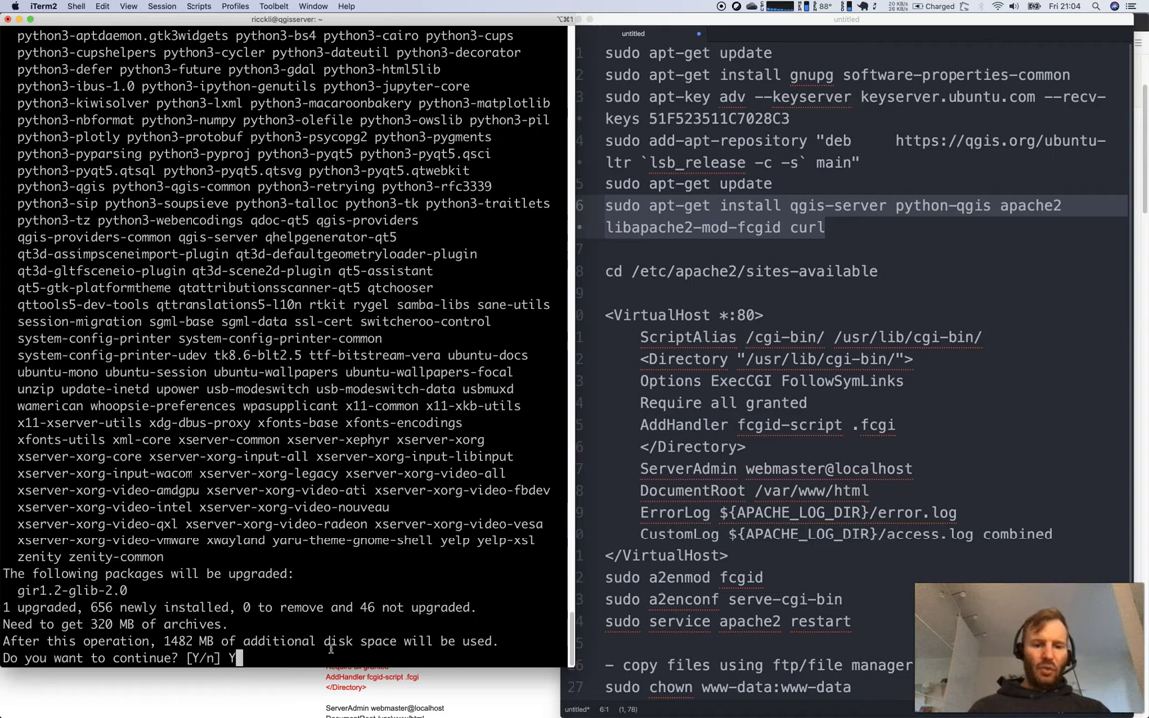
{"action": "type", "text": "Y"}
{"action": "key", "text": "Return"}
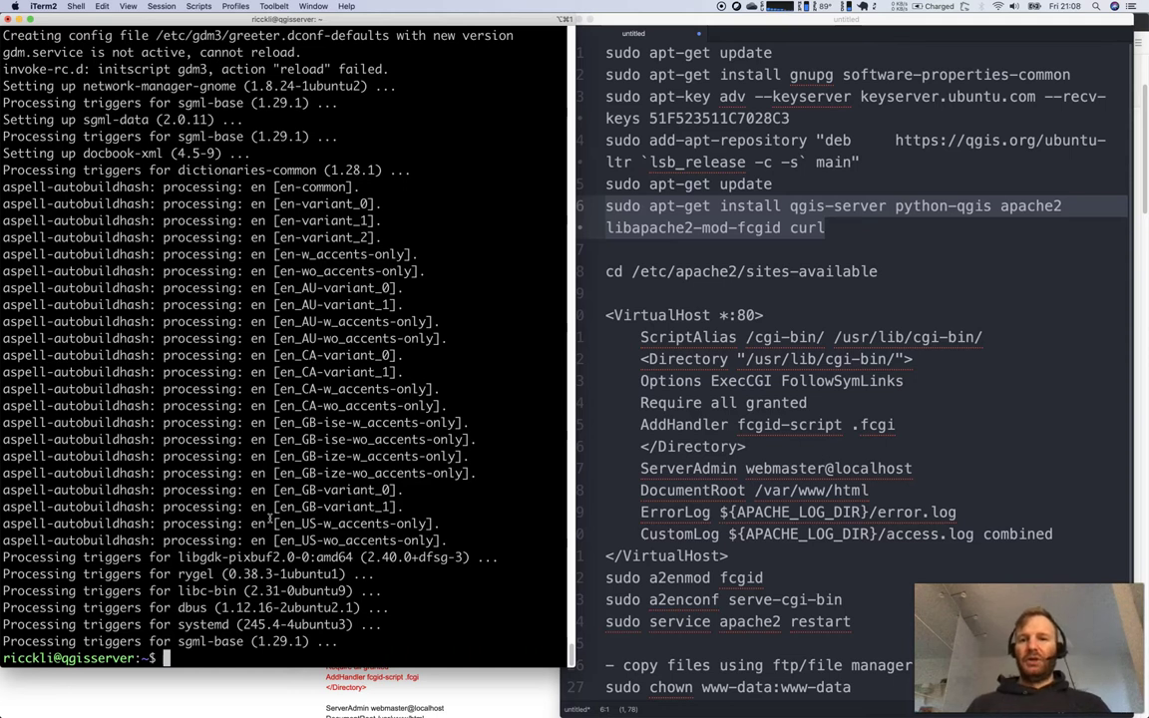
Change into /etc/apache2/sites-available and list 000-default.conf and default-ssl.conf
{"action": "left_click", "coordinate": [876, 270]}
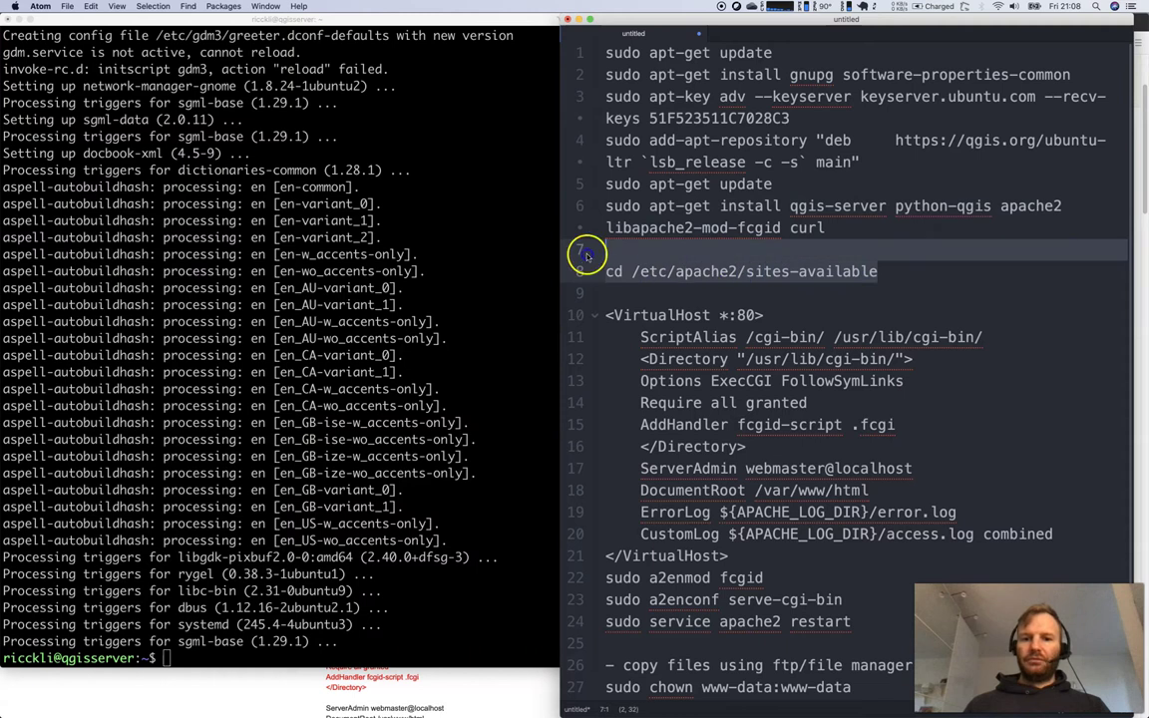
{"action": "left_click", "coordinate": [591, 287]}
{"action": "left_click_drag", "start_coordinate": [590, 287], "coordinate": [509, 261]}
{"action": "key", "text": "super+c"}
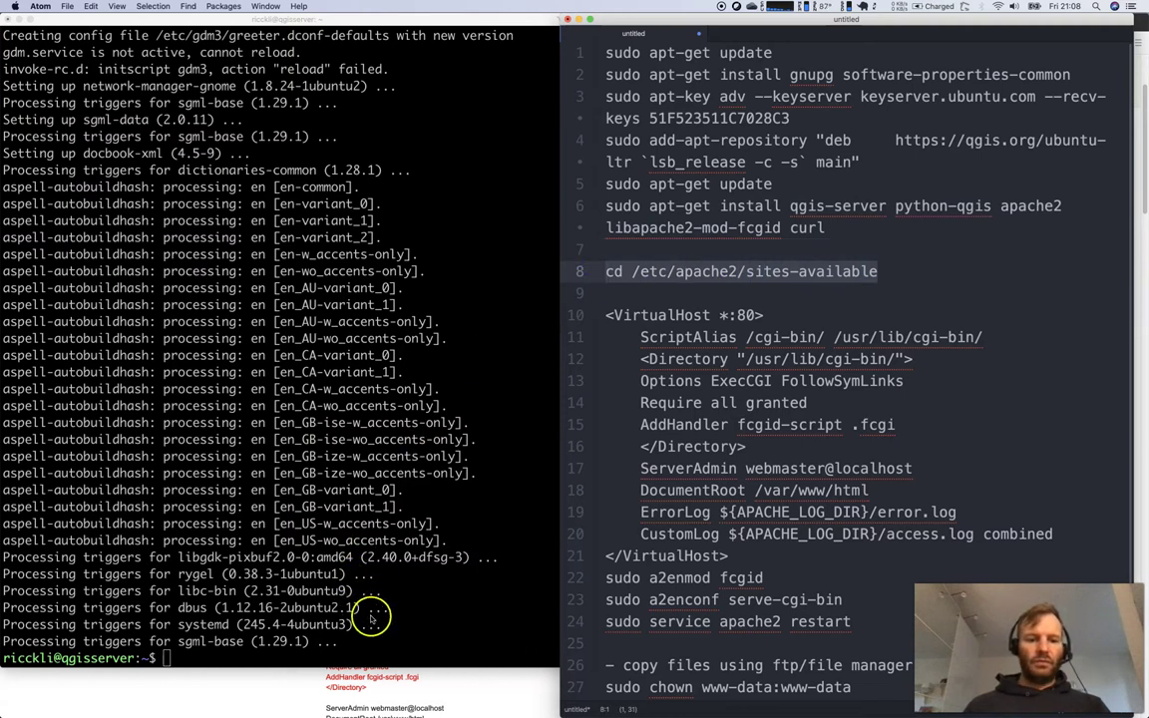
{"action": "left_click", "coordinate": [382, 639]}
{"action": "key", "text": "super+v"}
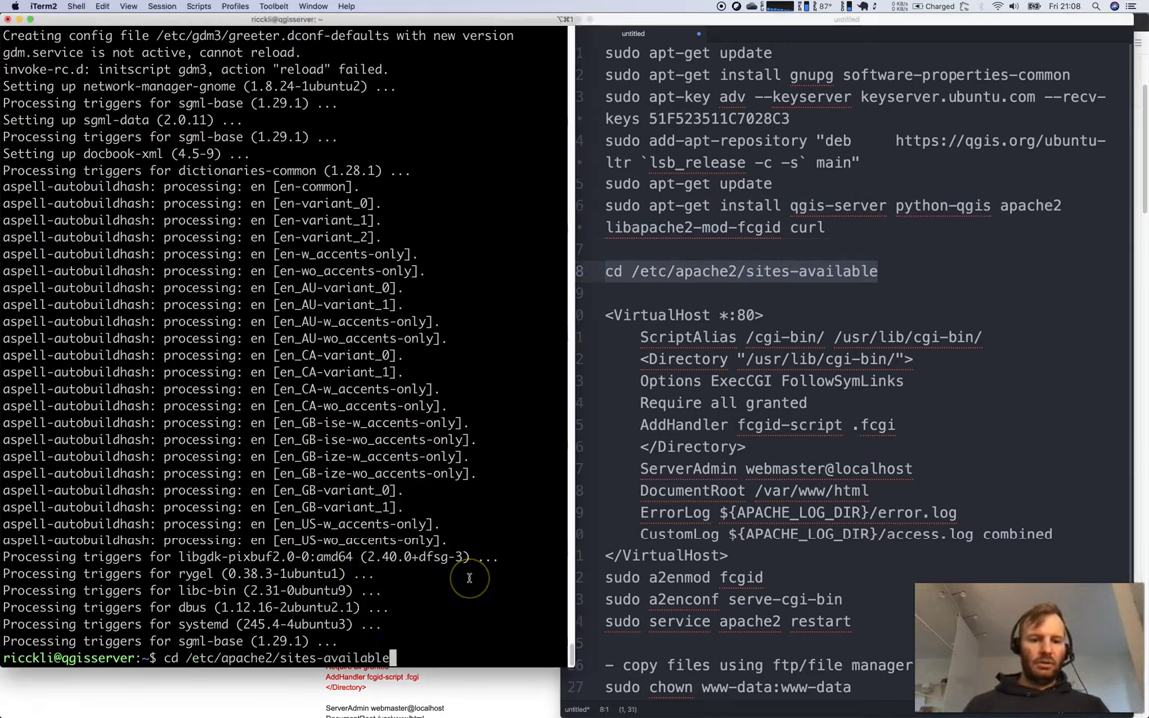
{"action": "key", "text": "Return"}
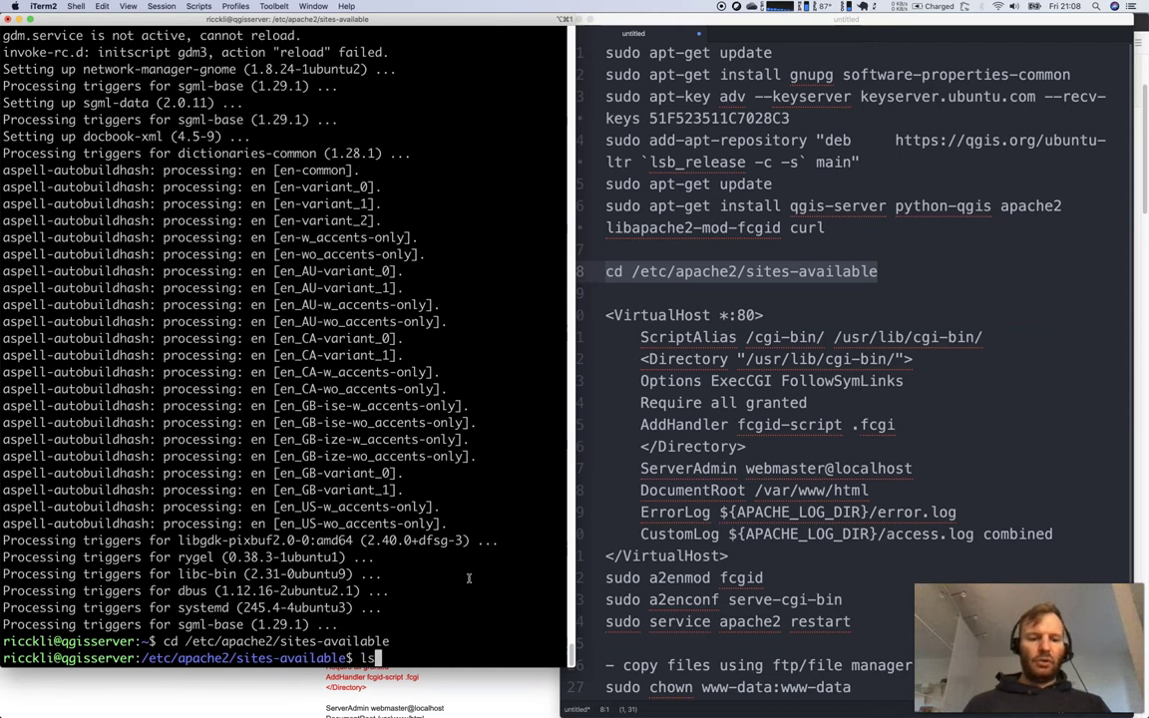
{"action": "key", "text": "Return"}
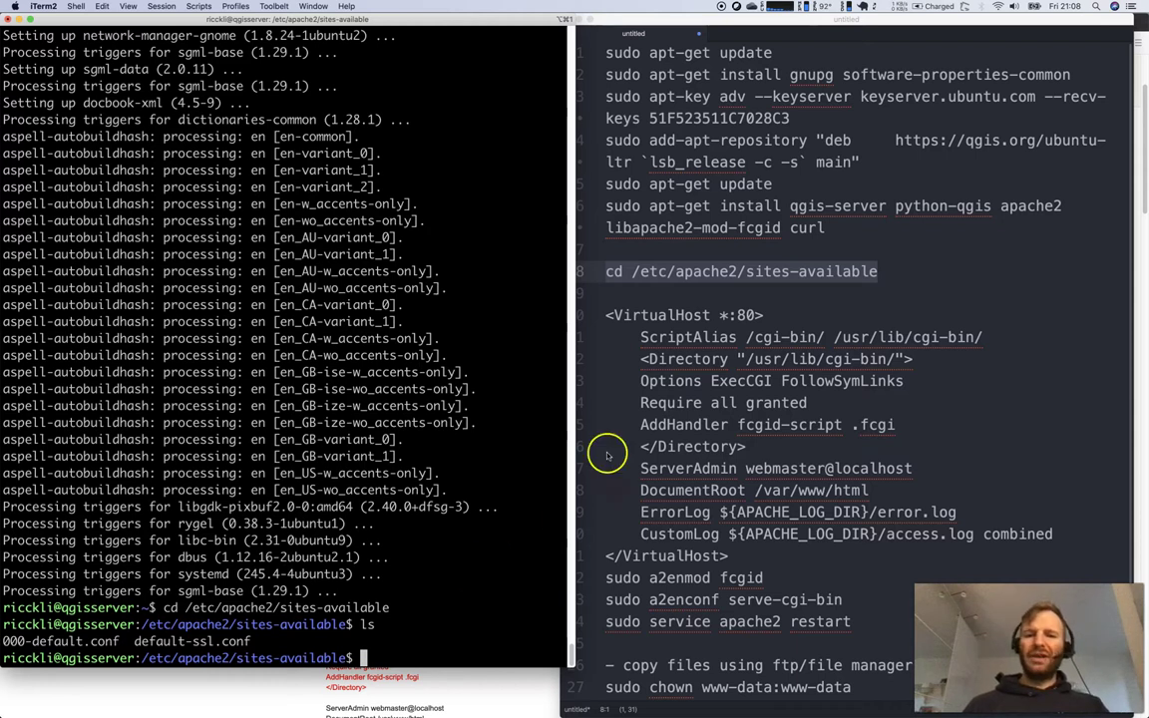
Copy the VirtualHost configuration block from the notes and begin a sudo nano command
{"action": "left_click", "coordinate": [608, 316]}
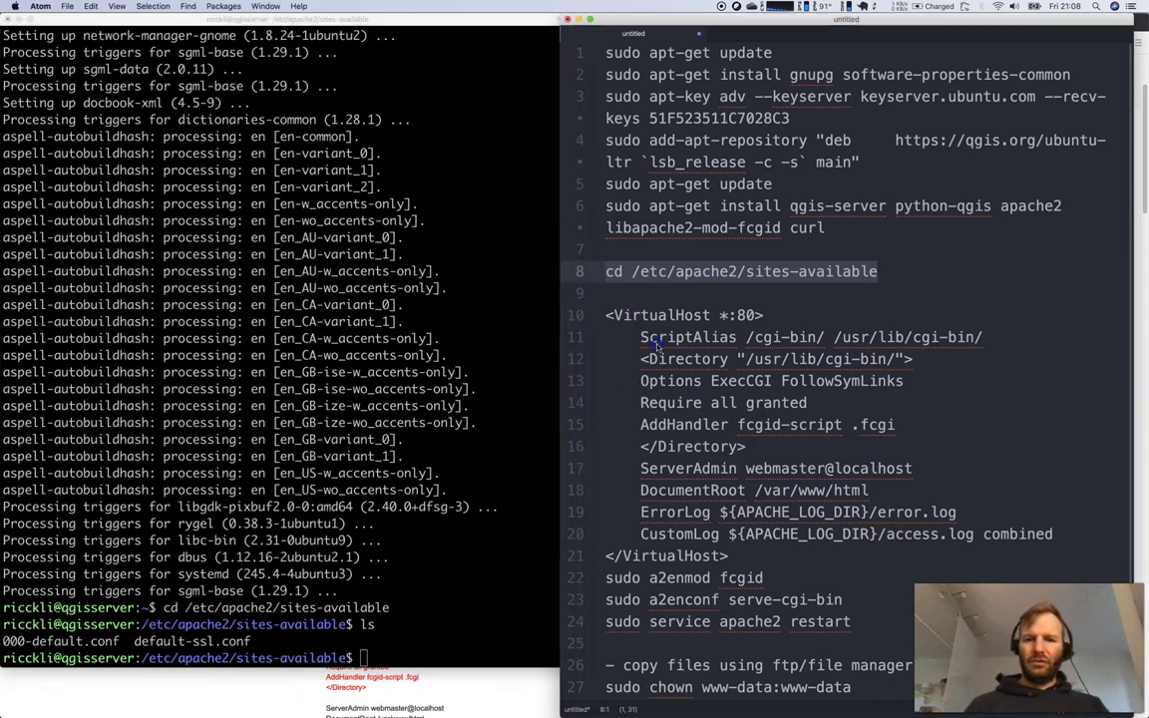
{"action": "left_click_drag", "start_coordinate": [605, 315], "coordinate": [772, 550]}
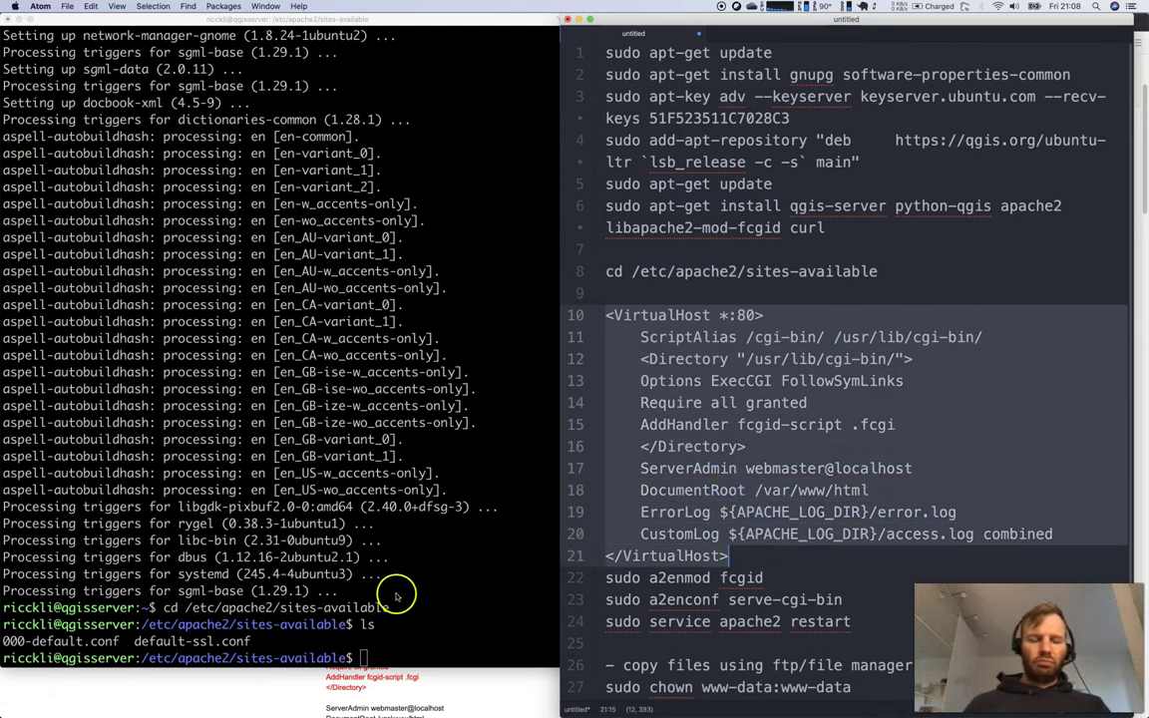
{"action": "left_click", "coordinate": [409, 635]}
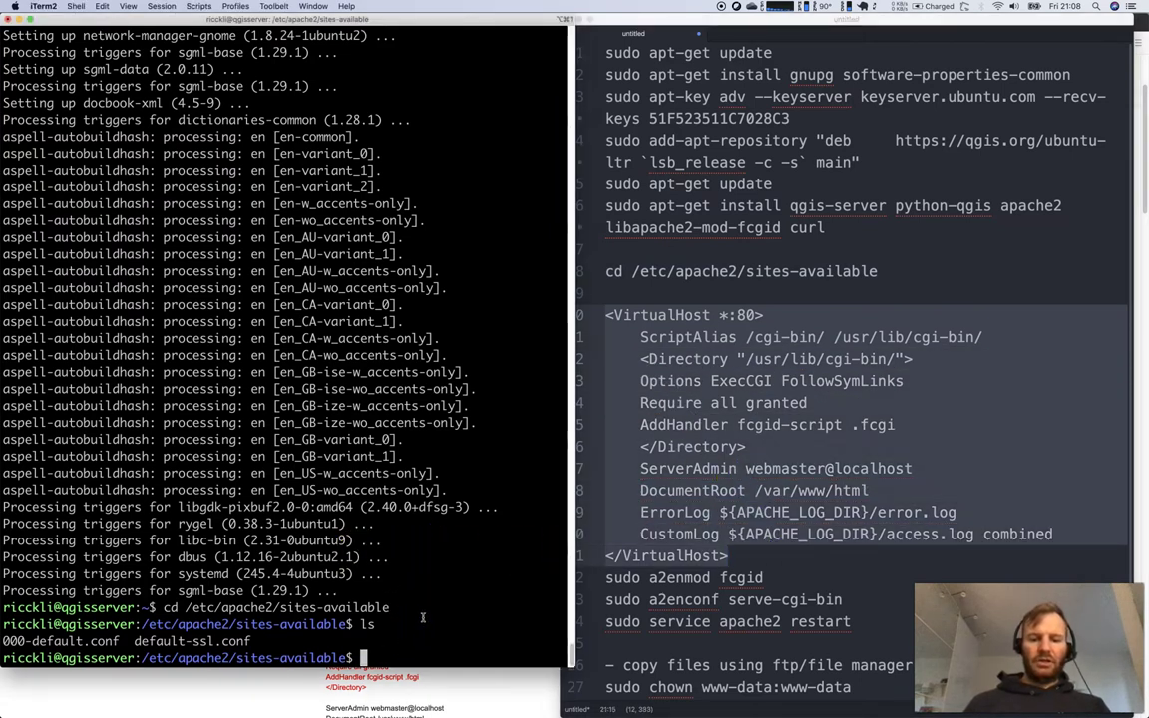
{"action": "type", "text": "sudo nan"}
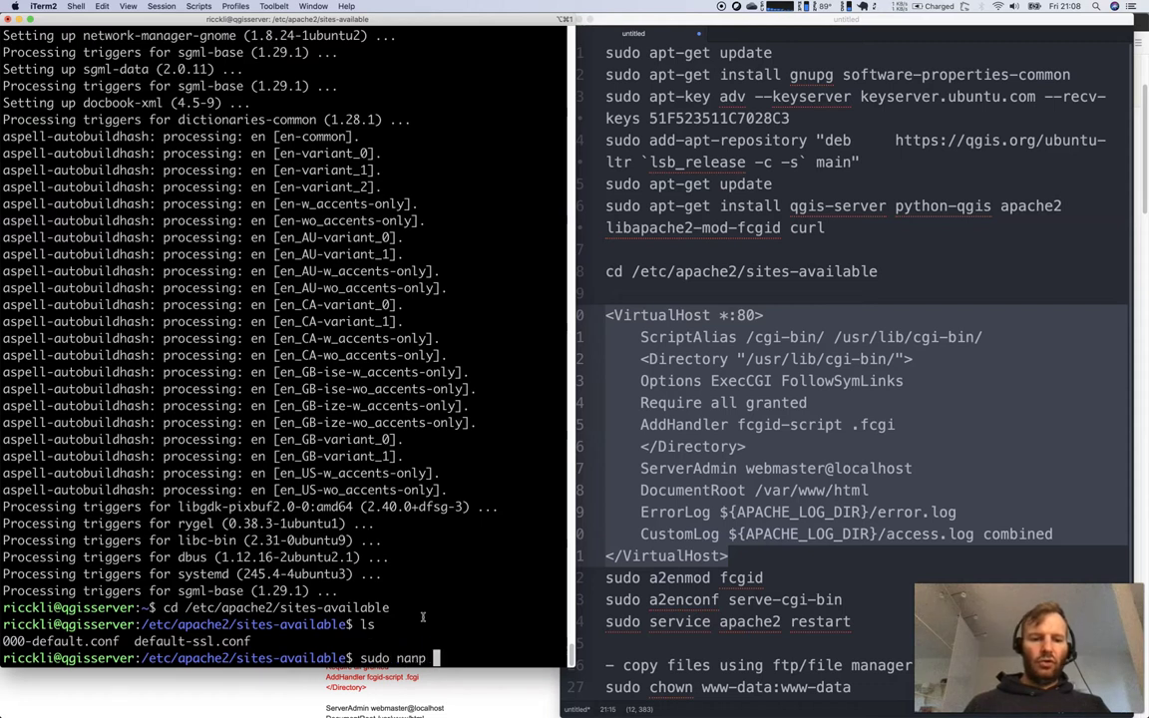
{"action": "type", "text": "o 0"}
Open 000-default.conf in nano and delete its ServerAdmin, DocumentRoot, ErrorLog and CustomLog lines
{"action": "key", "text": "Tab"}
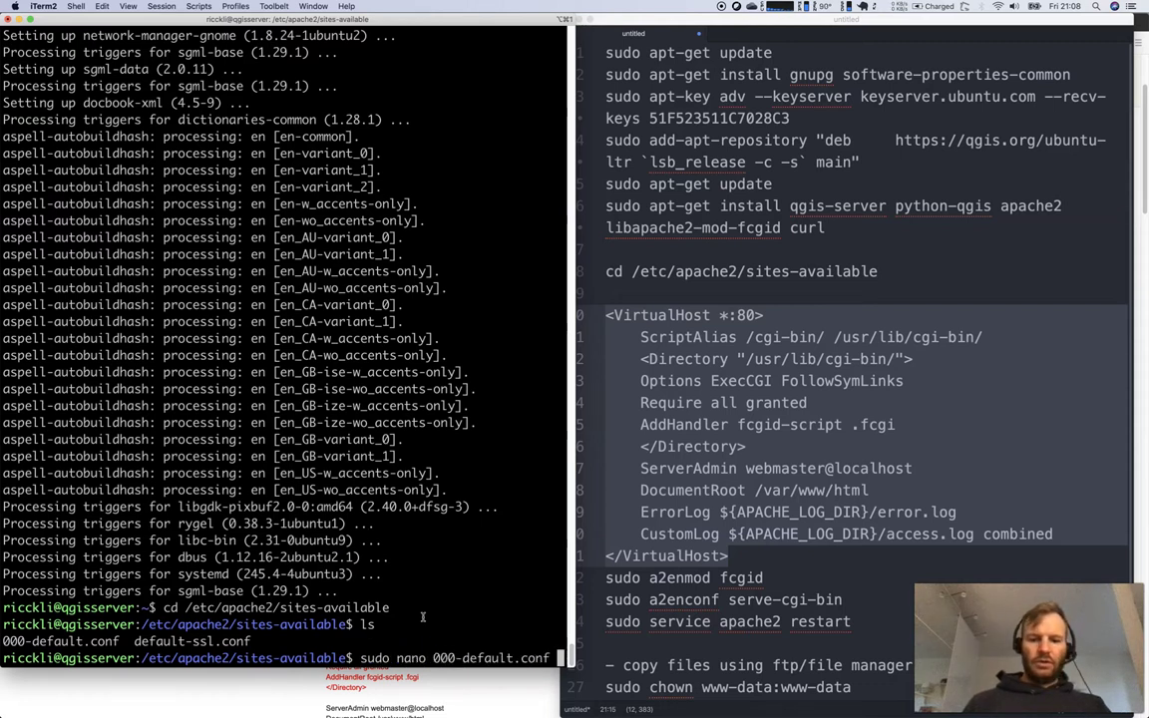
{"action": "key", "text": "Return"}
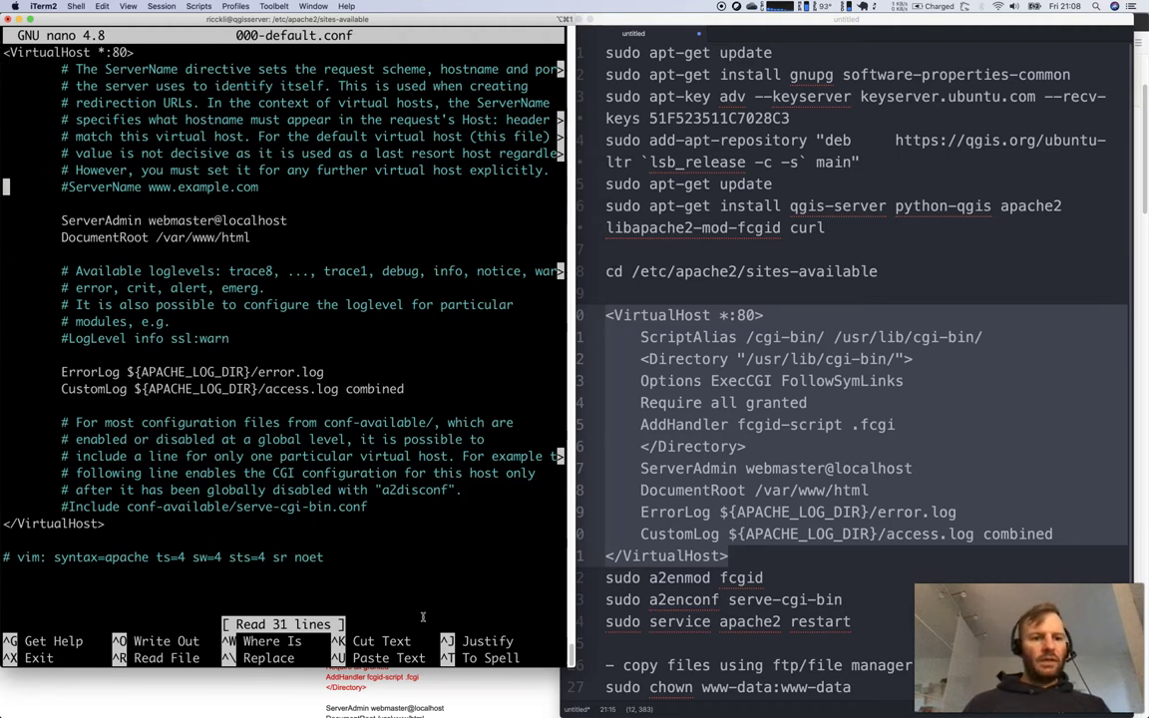
{"action": "key", "text": "BackSpace"}
{"action": "key", "text": "BackSpace"}
{"action": "key", "text": "BackSpace"}
{"action": "key", "text": "BackSpace"}
{"action": "key", "text": "BackSpace"}
{"action": "key", "text": "BackSpace"}
{"action": "key", "text": "BackSpace"}
{"action": "key", "text": "BackSpace"}
{"action": "key", "text": "BackSpace"}
{"action": "key", "text": "BackSpace"}
{"action": "key", "text": "BackSpace"}
{"action": "key", "text": "BackSpace"}
{"action": "key", "text": "BackSpace"}
{"action": "key", "text": "BackSpace"}
{"action": "key", "text": "BackSpace"}
{"action": "key", "text": "BackSpace"}
{"action": "key", "text": "BackSpace"}
{"action": "key", "text": "BackSpace"}
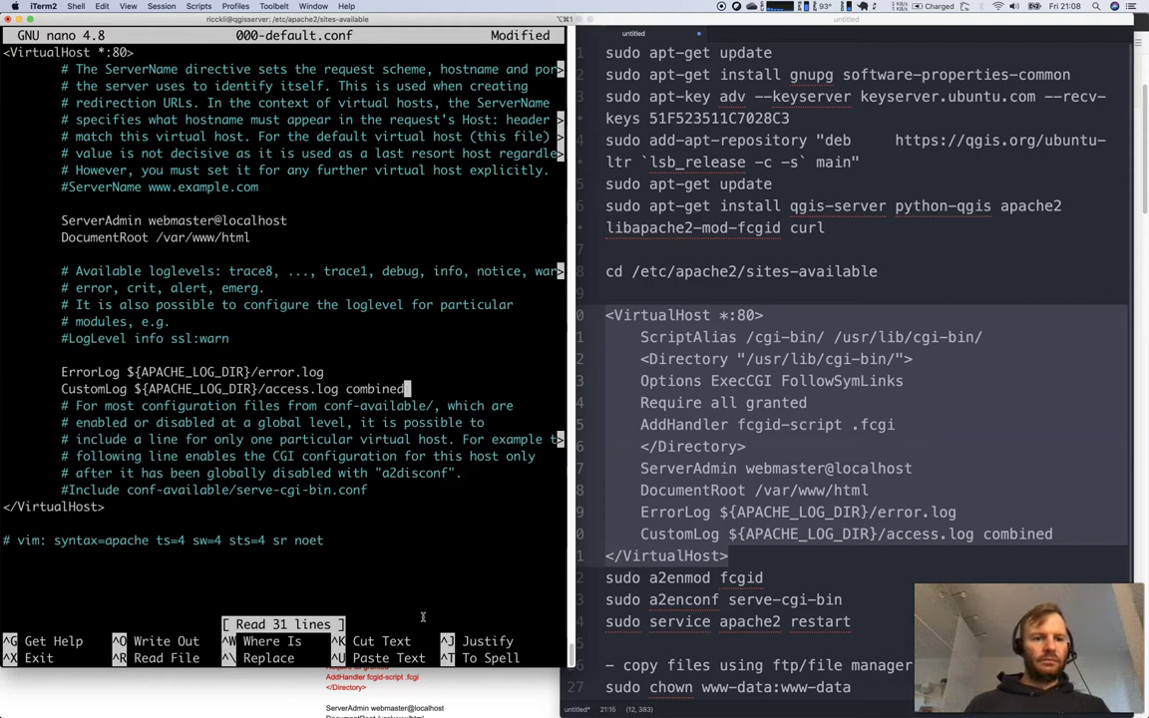
{"action": "key", "text": "BackSpace"}
{"action": "key", "text": "BackSpace"}
{"action": "key", "text": "BackSpace"}
{"action": "key", "text": "BackSpace"}
{"action": "key", "text": "BackSpace"}
{"action": "key", "text": "BackSpace"}
{"action": "key", "text": "BackSpace"}
{"action": "key", "text": "BackSpace"}
{"action": "key", "text": "BackSpace"}
{"action": "key", "text": "BackSpace"}
{"action": "key", "text": "BackSpace"}
{"action": "key", "text": "BackSpace"}
{"action": "key", "text": "BackSpace"}
{"action": "key", "text": "BackSpace"}
{"action": "key", "text": "BackSpace"}
{"action": "key", "text": "BackSpace"}
{"action": "key", "text": "BackSpace"}
{"action": "key", "text": "BackSpace"}
{"action": "key", "text": "BackSpace"}
{"action": "key", "text": "BackSpace"}
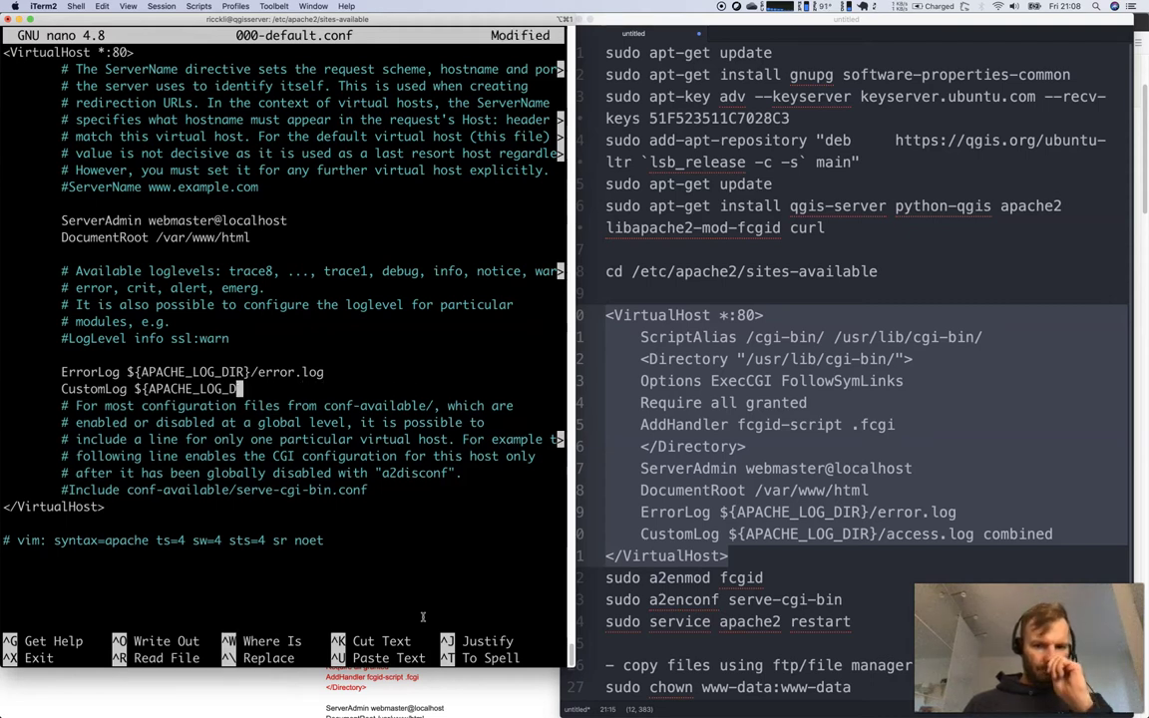
{"action": "key", "text": "BackSpace"}
{"action": "key", "text": "BackSpace"}
{"action": "key", "text": "BackSpace"}
{"action": "key", "text": "BackSpace"}
{"action": "key", "text": "BackSpace"}
{"action": "key", "text": "BackSpace"}
{"action": "key", "text": "BackSpace"}
{"action": "key", "text": "BackSpace"}
{"action": "key", "text": "BackSpace"}
{"action": "key", "text": "BackSpace"}
{"action": "key", "text": "BackSpace"}
{"action": "key", "text": "BackSpace"}
{"action": "key", "text": "BackSpace"}
{"action": "key", "text": "BackSpace"}
{"action": "key", "text": "BackSpace"}
{"action": "key", "text": "BackSpace"}
{"action": "key", "text": "BackSpace"}
{"action": "key", "text": "BackSpace"}
{"action": "key", "text": "BackSpace"}
{"action": "key", "text": "BackSpace"}
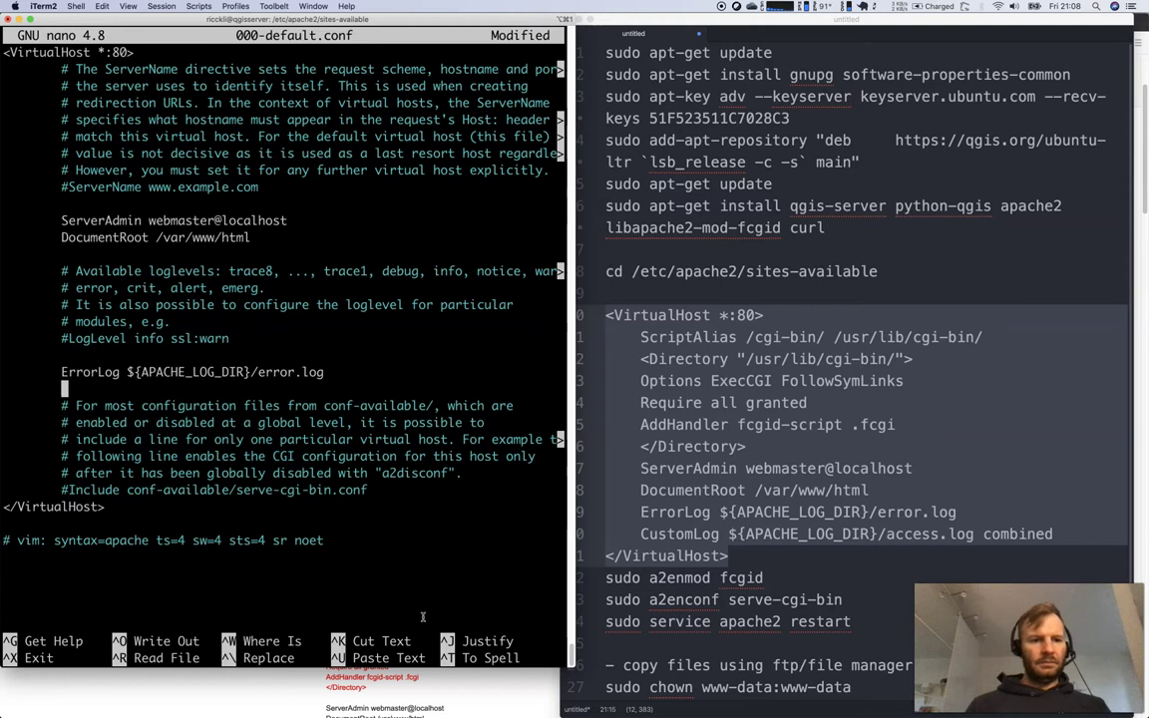
{"action": "key", "text": "BackSpace"}
{"action": "key", "text": "BackSpace"}
{"action": "key", "text": "BackSpace"}
{"action": "key", "text": "BackSpace"}
{"action": "key", "text": "BackSpace"}
{"action": "key", "text": "BackSpace"}
{"action": "key", "text": "BackSpace"}
{"action": "key", "text": "BackSpace"}
{"action": "key", "text": "BackSpace"}
{"action": "key", "text": "BackSpace"}
{"action": "key", "text": "BackSpace"}
{"action": "key", "text": "BackSpace"}
{"action": "key", "text": "BackSpace"}
{"action": "key", "text": "BackSpace"}
{"action": "key", "text": "BackSpace"}
{"action": "key", "text": "BackSpace"}
{"action": "key", "text": "BackSpace"}
{"action": "key", "text": "BackSpace"}
{"action": "key", "text": "BackSpace"}
{"action": "key", "text": "BackSpace"}
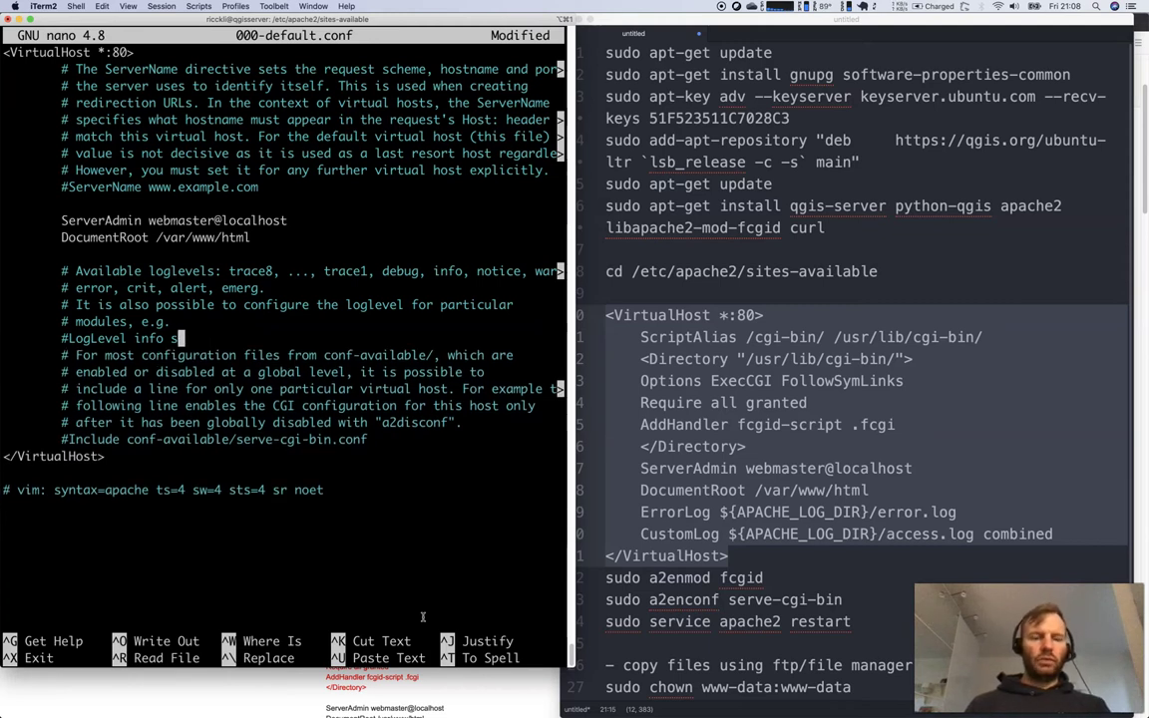
{"action": "key", "text": "Up"}
{"action": "key", "text": "Up"}
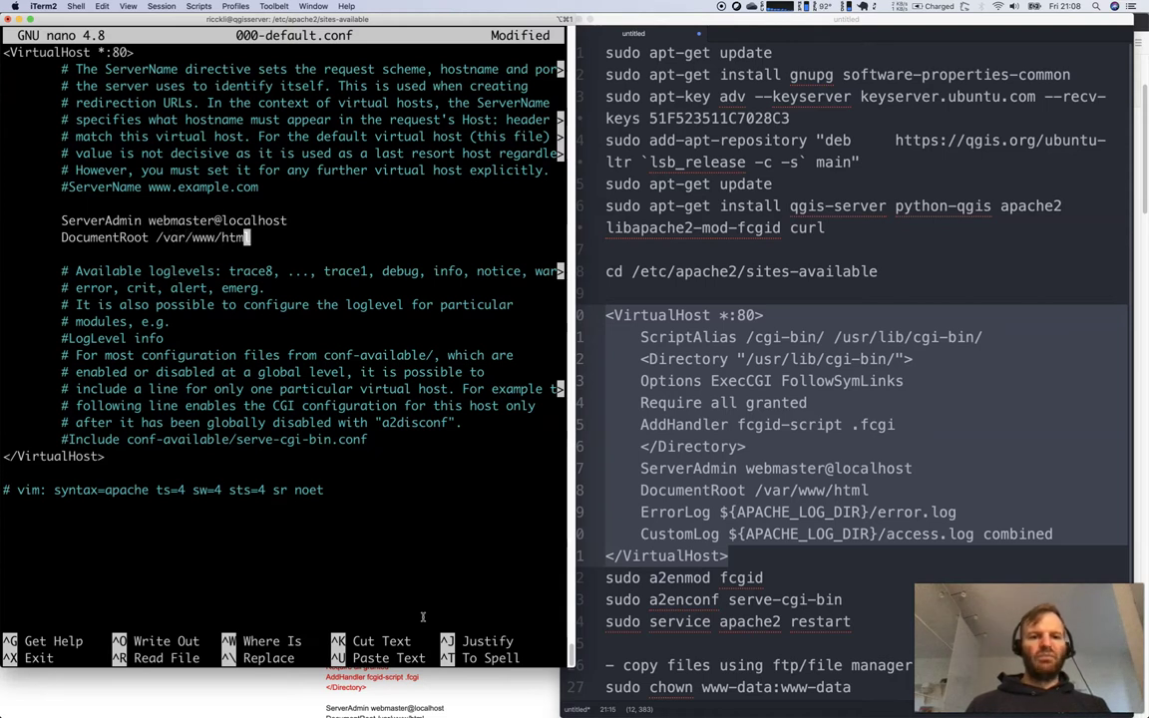
{"action": "key", "text": "Down"}
{"action": "key", "text": "BackSpace"}
{"action": "key", "text": "BackSpace"}
{"action": "key", "text": "BackSpace"}
{"action": "key", "text": "BackSpace"}
{"action": "key", "text": "BackSpace"}
{"action": "key", "text": "BackSpace"}
{"action": "key", "text": "BackSpace"}
{"action": "key", "text": "BackSpace"}
{"action": "key", "text": "BackSpace"}
{"action": "key", "text": "BackSpace"}
{"action": "key", "text": "BackSpace"}
{"action": "key", "text": "BackSpace"}
{"action": "key", "text": "BackSpace"}
{"action": "key", "text": "BackSpace"}
{"action": "key", "text": "BackSpace"}
{"action": "key", "text": "BackSpace"}
{"action": "key", "text": "BackSpace"}
{"action": "key", "text": "BackSpace"}
{"action": "key", "text": "BackSpace"}
{"action": "key", "text": "BackSpace"}
{"action": "key", "text": "BackSpace"}
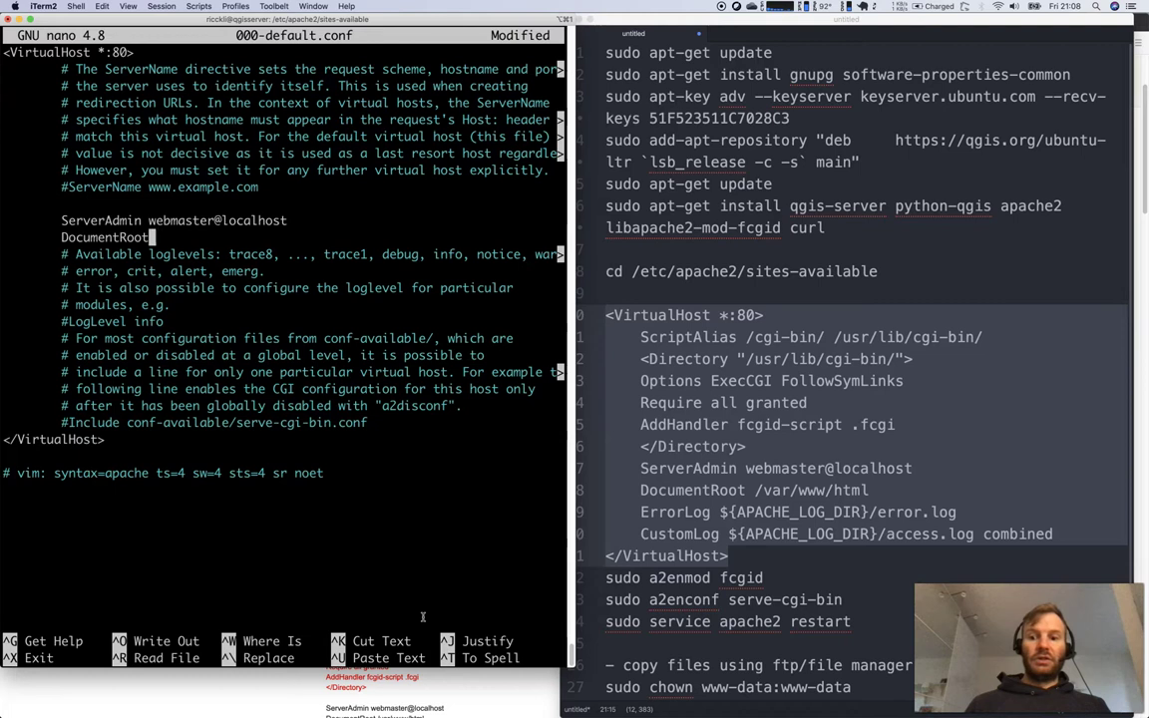
{"action": "key", "text": "BackSpace"}
{"action": "key", "text": "BackSpace"}
{"action": "key", "text": "BackSpace"}
{"action": "key", "text": "BackSpace"}
{"action": "key", "text": "BackSpace"}
{"action": "key", "text": "BackSpace"}
{"action": "key", "text": "BackSpace"}
{"action": "key", "text": "BackSpace"}
{"action": "key", "text": "BackSpace"}
{"action": "key", "text": "BackSpace"}
{"action": "key", "text": "BackSpace"}
{"action": "key", "text": "BackSpace"}
{"action": "key", "text": "BackSpace"}
{"action": "key", "text": "BackSpace"}
{"action": "key", "text": "BackSpace"}
{"action": "key", "text": "BackSpace"}
{"action": "key", "text": "BackSpace"}
{"action": "key", "text": "BackSpace"}
{"action": "key", "text": "BackSpace"}
{"action": "key", "text": "BackSpace"}
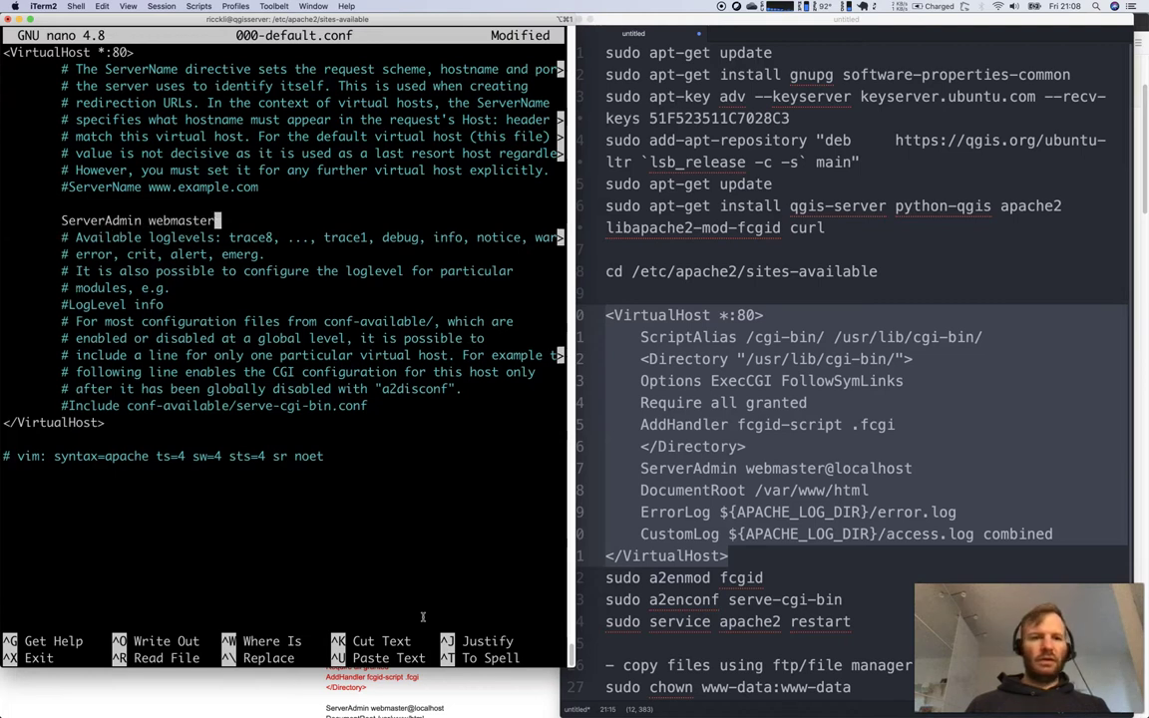
{"action": "key", "text": "BackSpace"}
{"action": "key", "text": "BackSpace"}
{"action": "key", "text": "BackSpace"}
{"action": "key", "text": "BackSpace"}
{"action": "key", "text": "BackSpace"}
{"action": "key", "text": "BackSpace"}
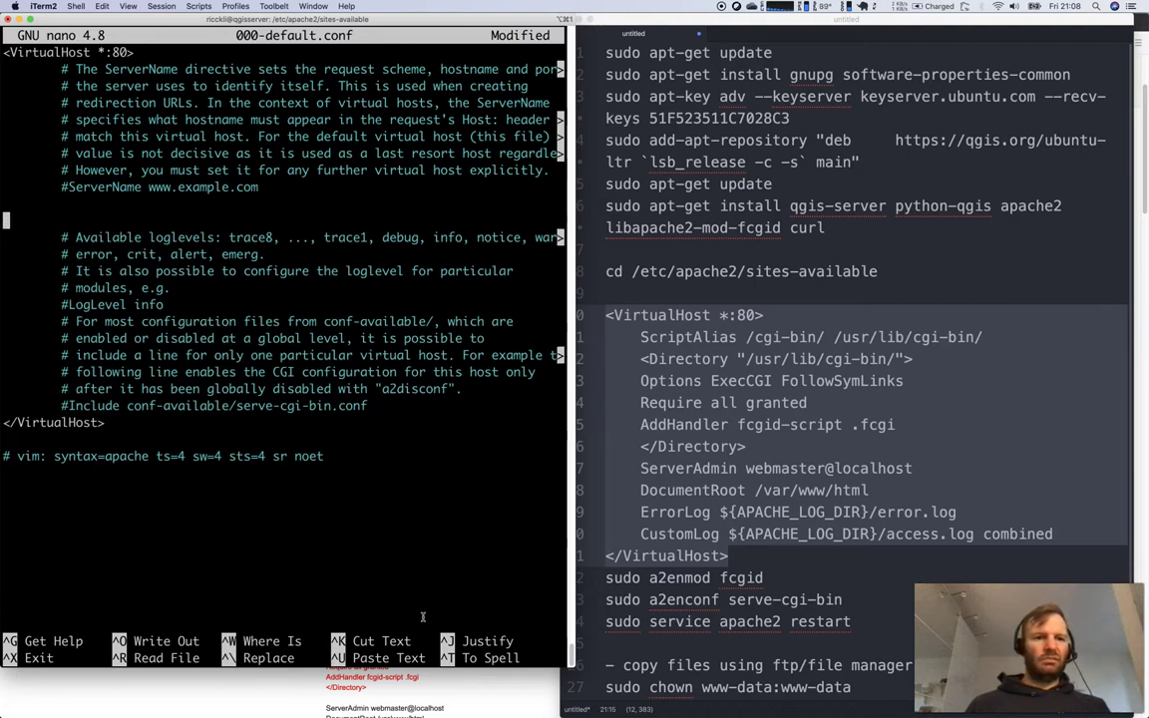
{"action": "key", "text": "BackSpace"}
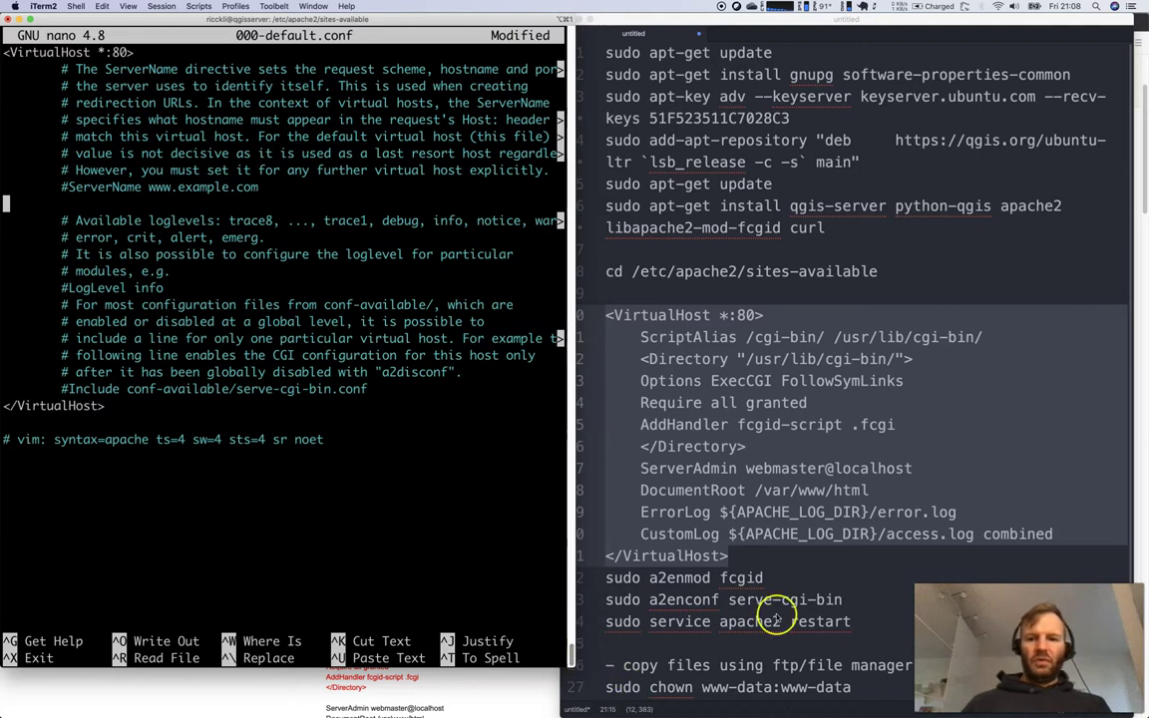
Paste the ScriptAlias /cgi-bin/ and log lines into the VirtualHost and save the file
{"action": "left_click", "coordinate": [1047, 537]}
{"action": "left_click_drag", "start_coordinate": [1055, 533], "coordinate": [609, 491]}
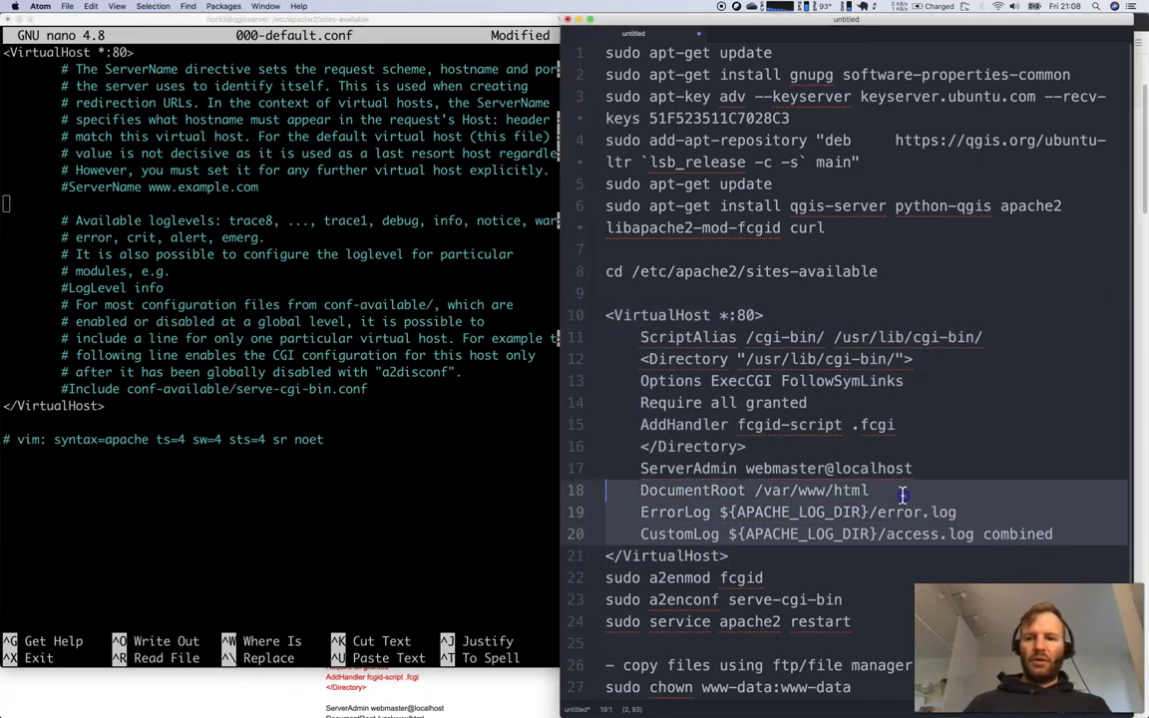
{"action": "left_click_drag", "start_coordinate": [901, 496], "coordinate": [525, 302]}
{"action": "key", "text": "super+c"}
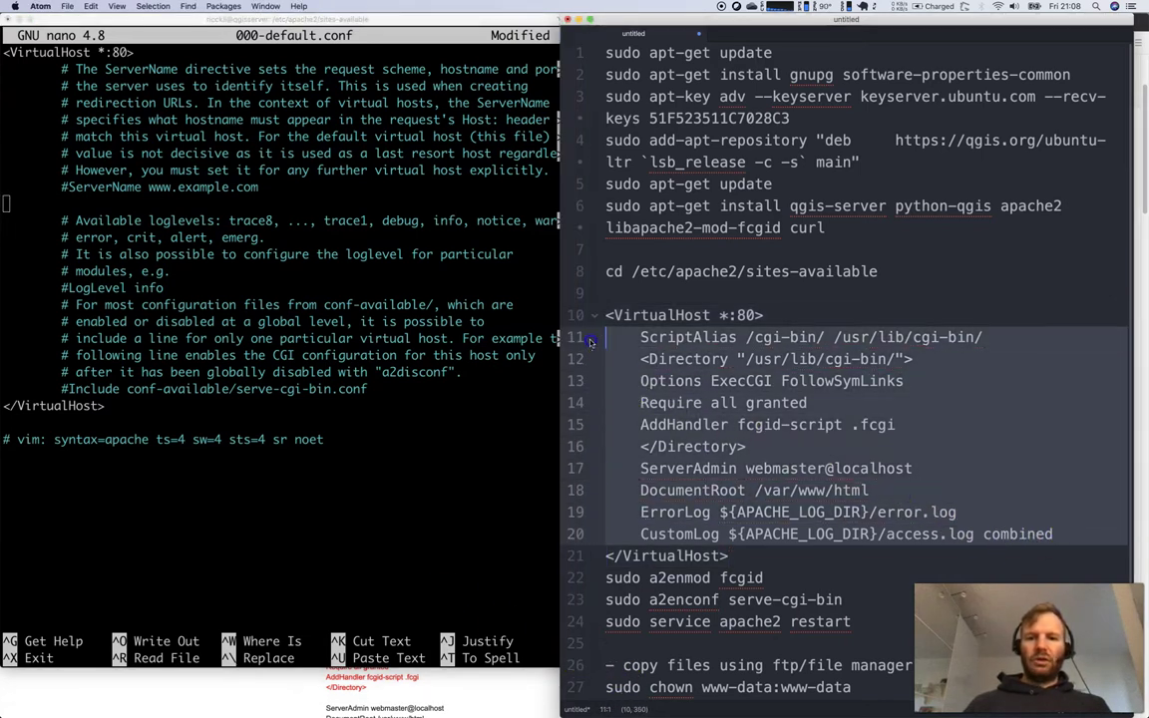
{"action": "left_click", "coordinate": [150, 175]}
{"action": "key", "text": "super+v"}
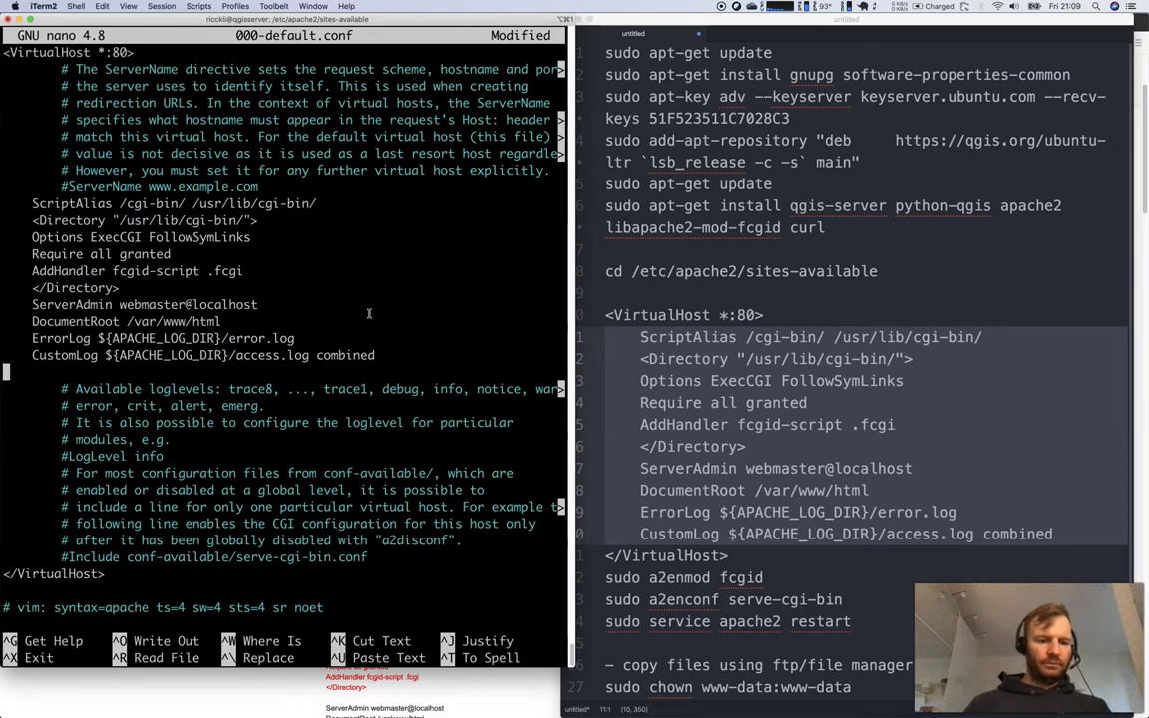
{"action": "key", "text": "ctrl+x"}
{"action": "key", "text": "y"}
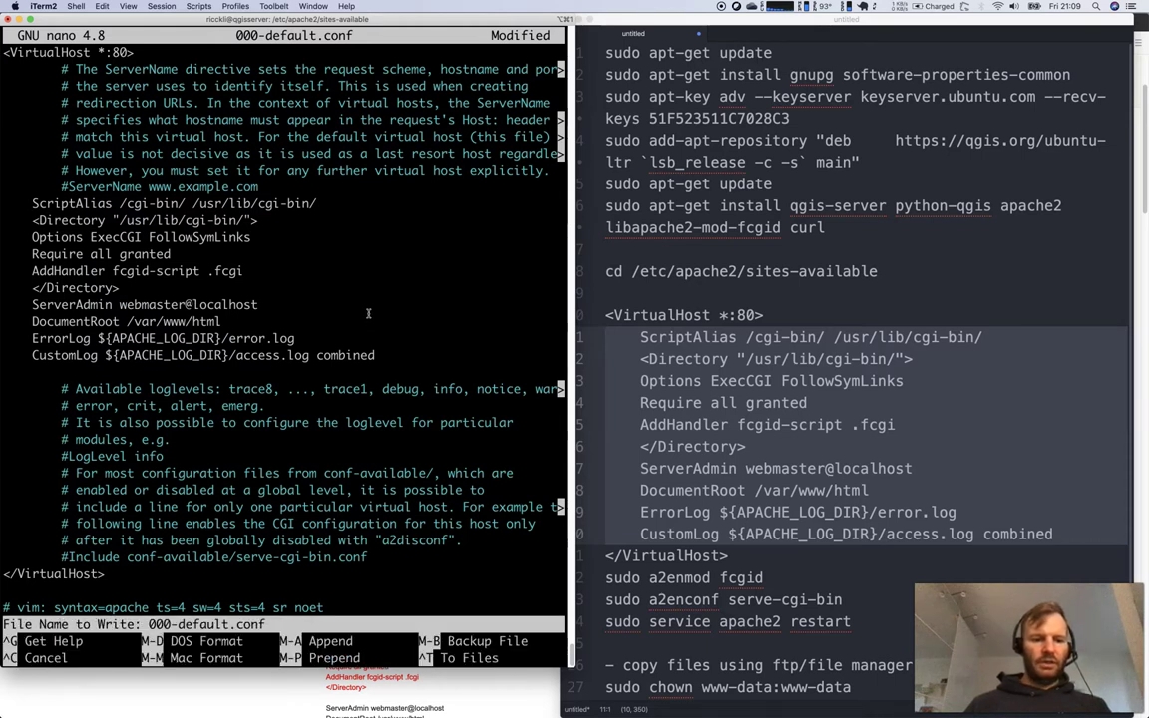
{"action": "key", "text": "Return"}
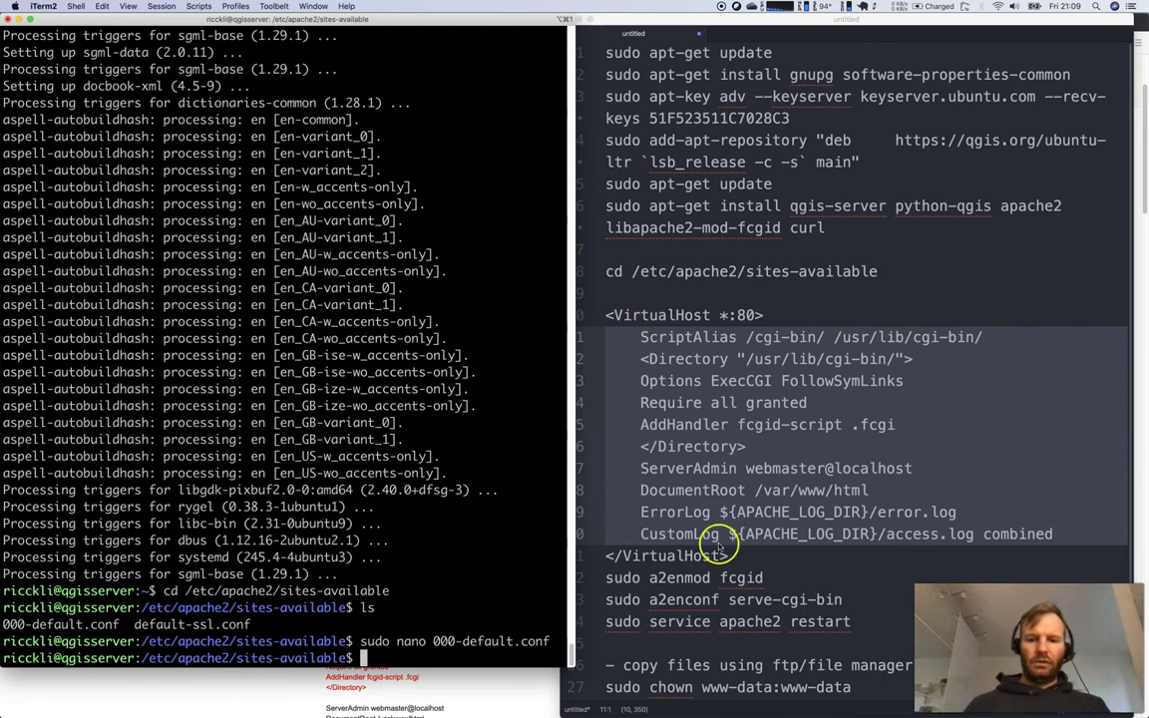
Enable the fcgid module and the serve-cgi-bin configuration, both reported already enabled
{"action": "left_click", "coordinate": [725, 579]}
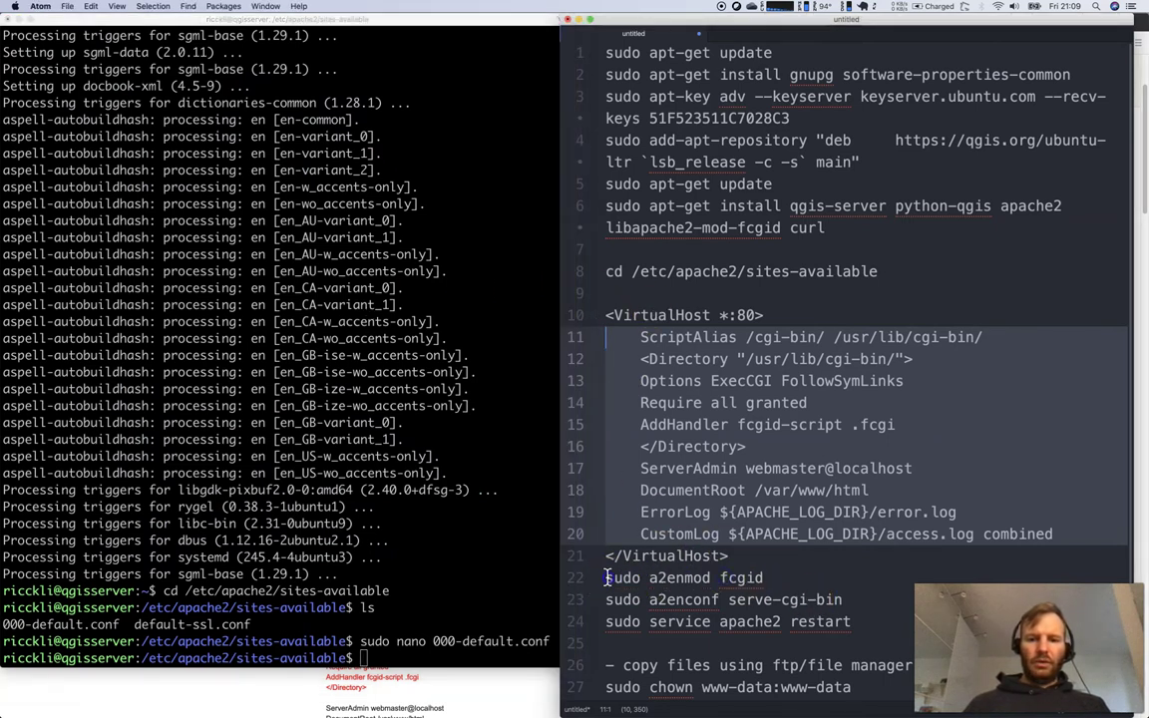
{"action": "left_click", "coordinate": [768, 578]}
{"action": "key", "text": "super+c"}
{"action": "left_click", "coordinate": [505, 658]}
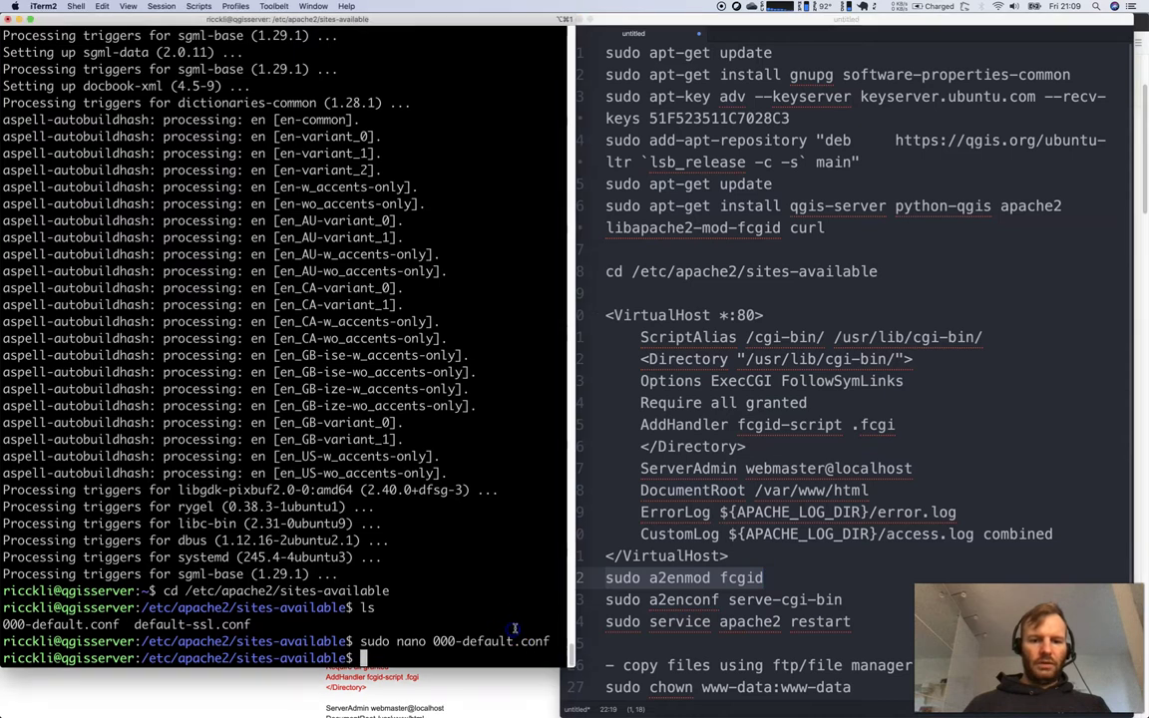
{"action": "key", "text": "super+v"}
{"action": "key", "text": "Return"}
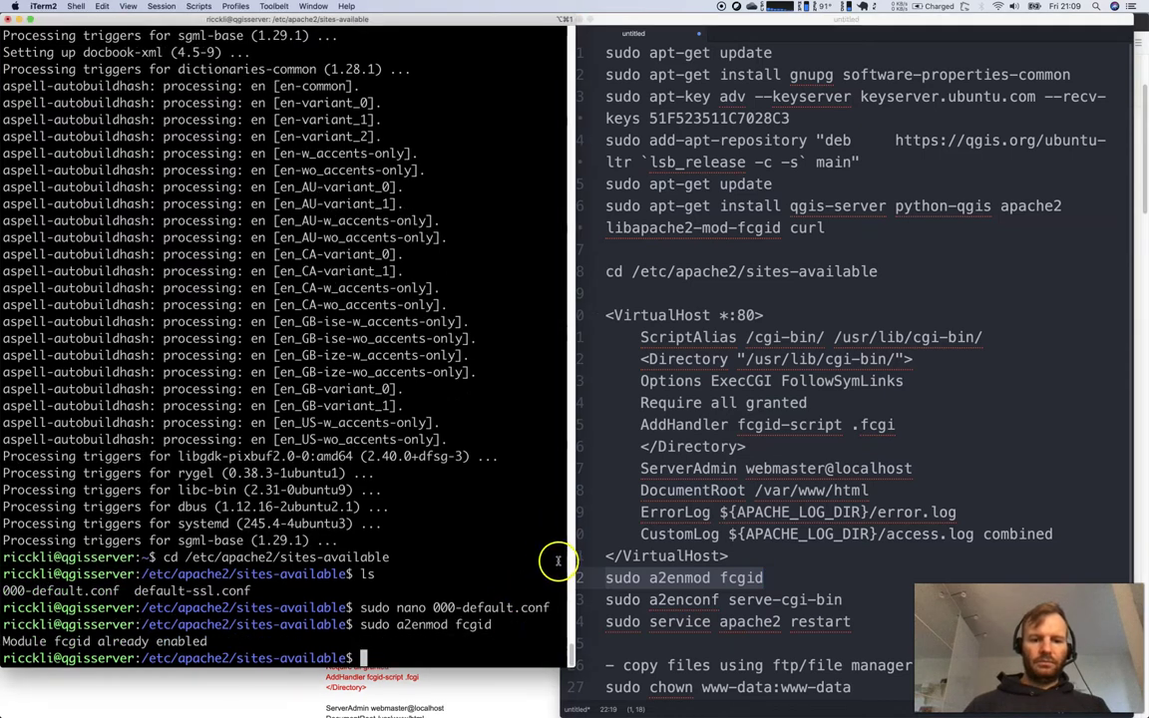
{"action": "triple_click", "coordinate": [758, 599]}
{"action": "key", "text": "super+c"}
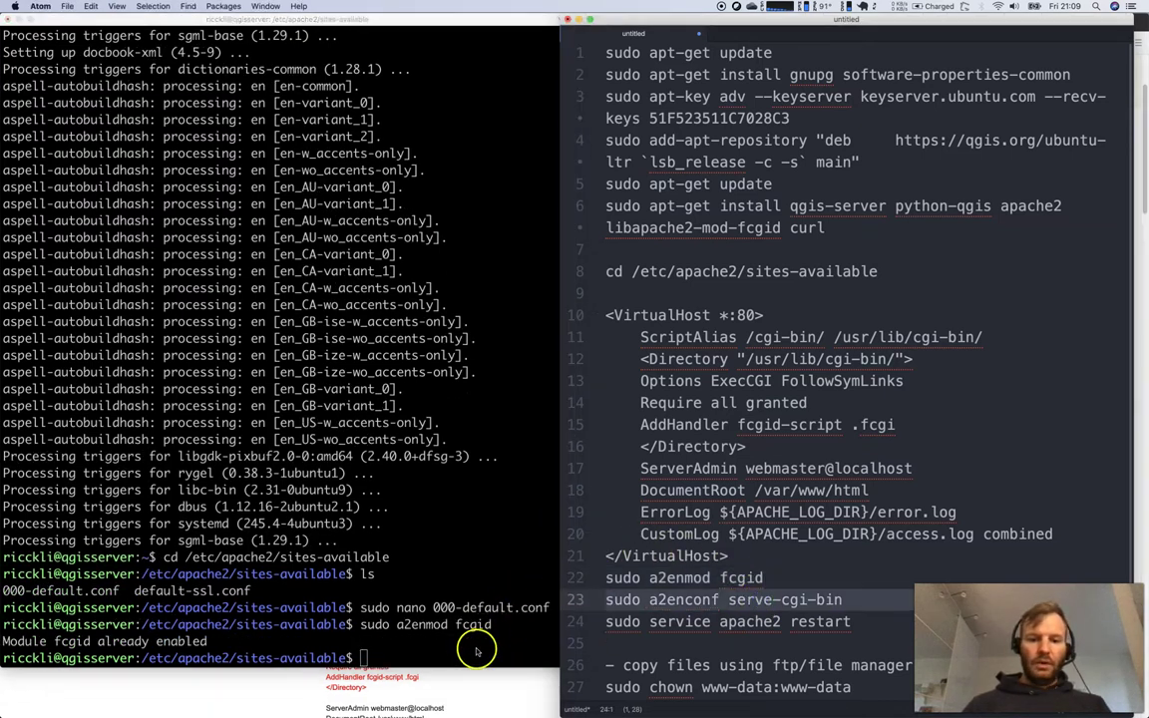
{"action": "left_click", "coordinate": [481, 610]}
{"action": "key", "text": "super+v"}
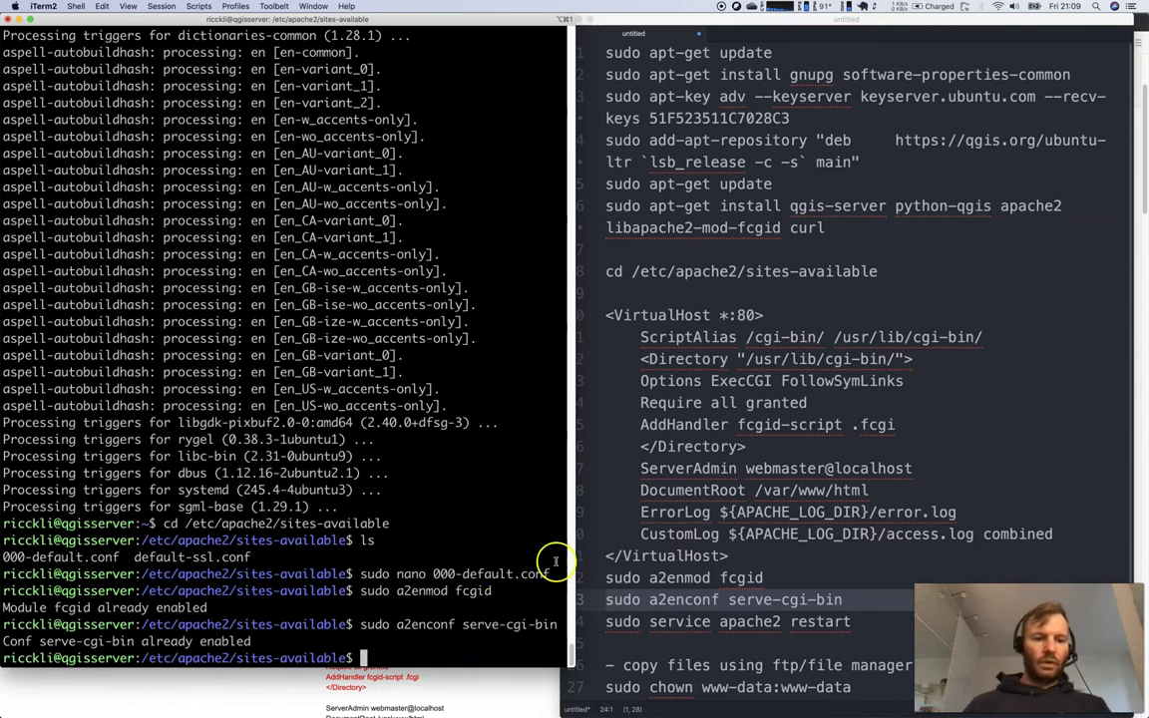
Restart Apache2 with service apache2 restart, then return to Firefox
{"action": "triple_click", "coordinate": [744, 621]}
{"action": "key", "text": "super+c"}
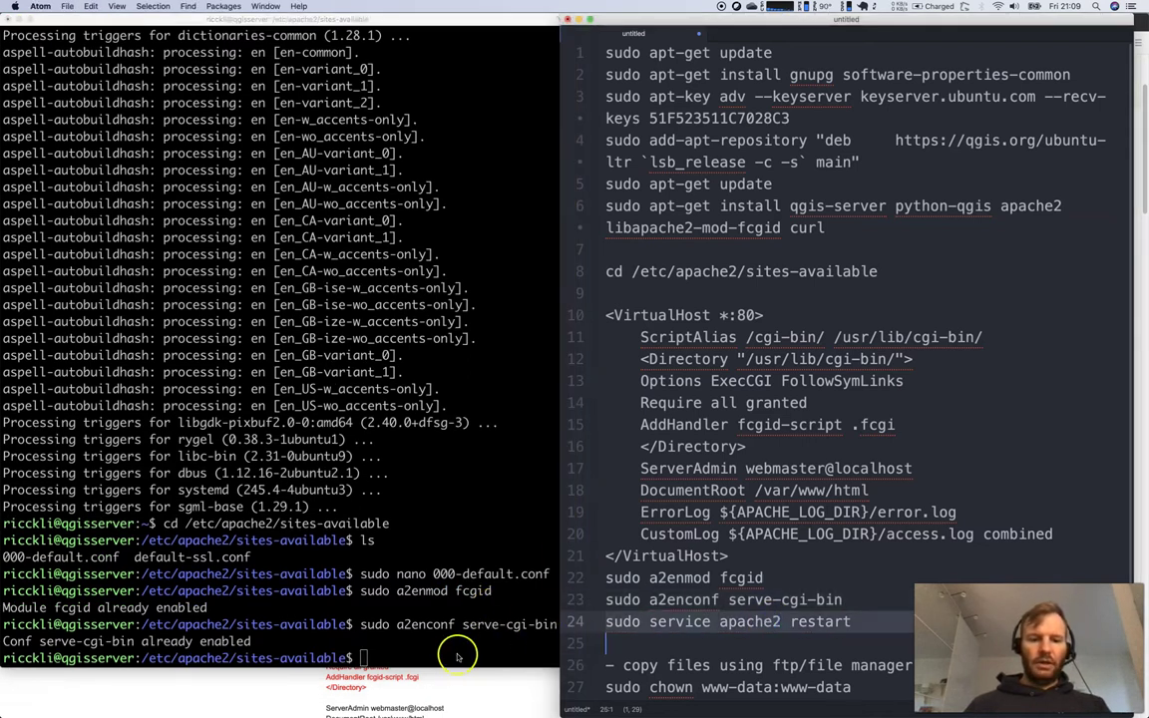
{"action": "left_click", "coordinate": [409, 587]}
{"action": "key", "text": "super+v"}
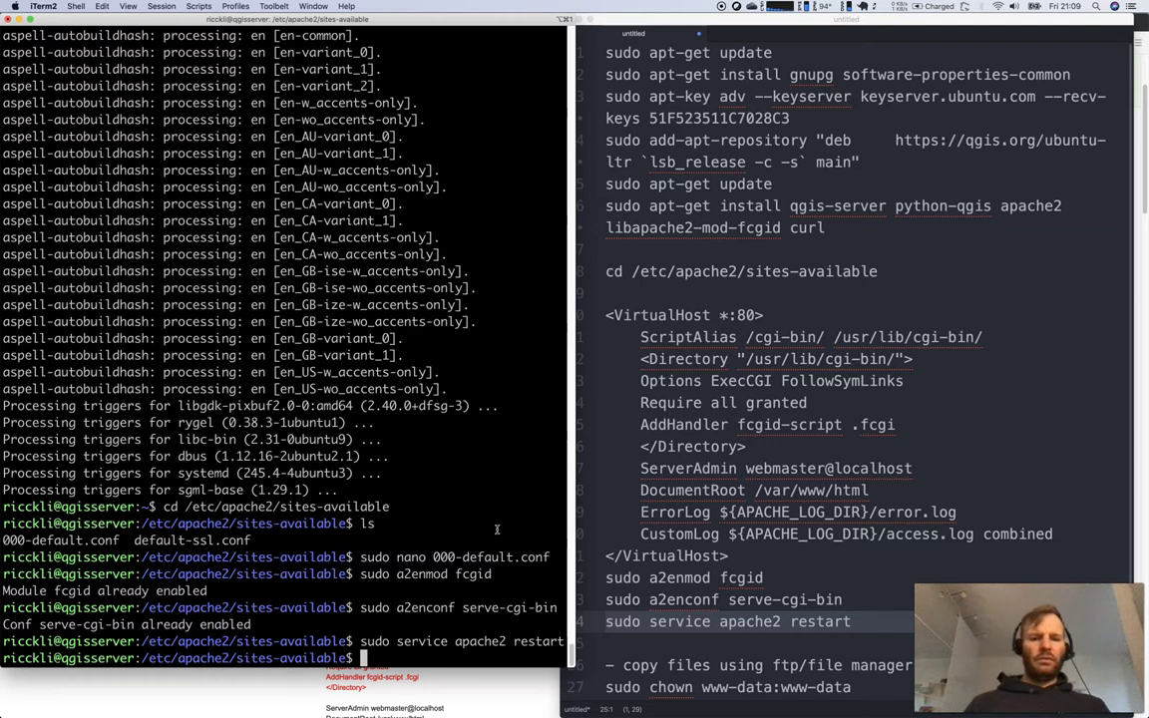
{"action": "key", "text": "super+Tab"}
{"action": "key", "text": "super+Tab"}
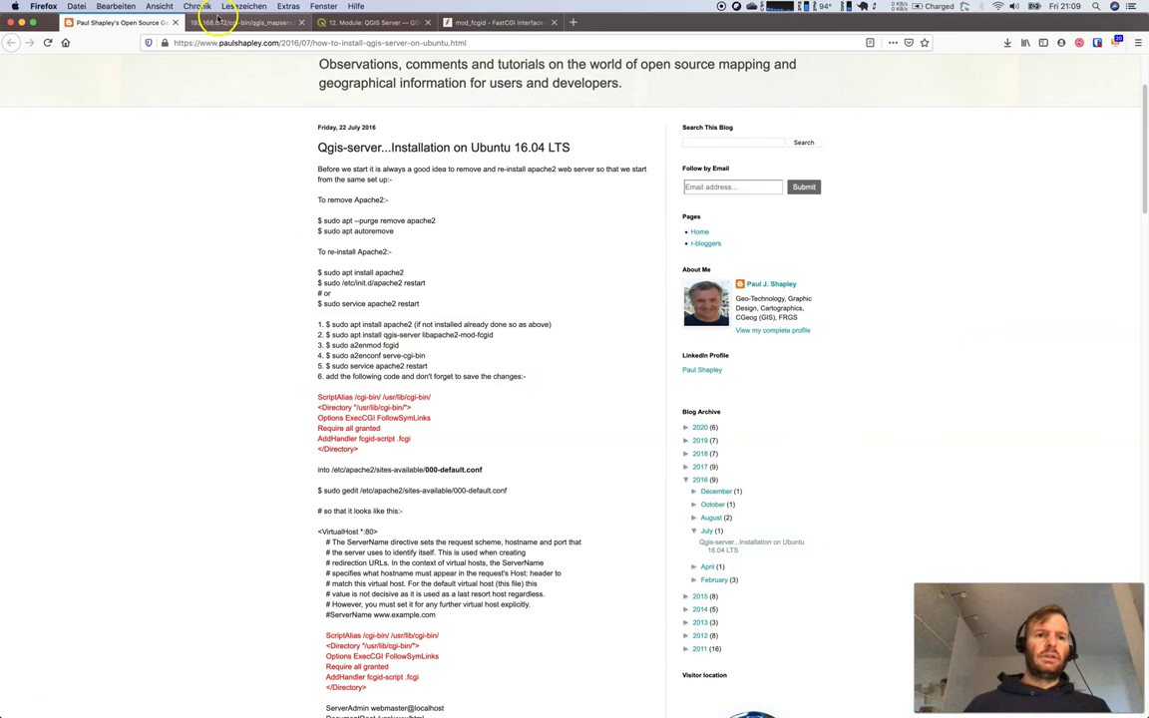
Reload the WMS 1.3.0 GetCapabilities request with the map parameter removed from the URL
{"action": "left_click", "coordinate": [205, 22]}
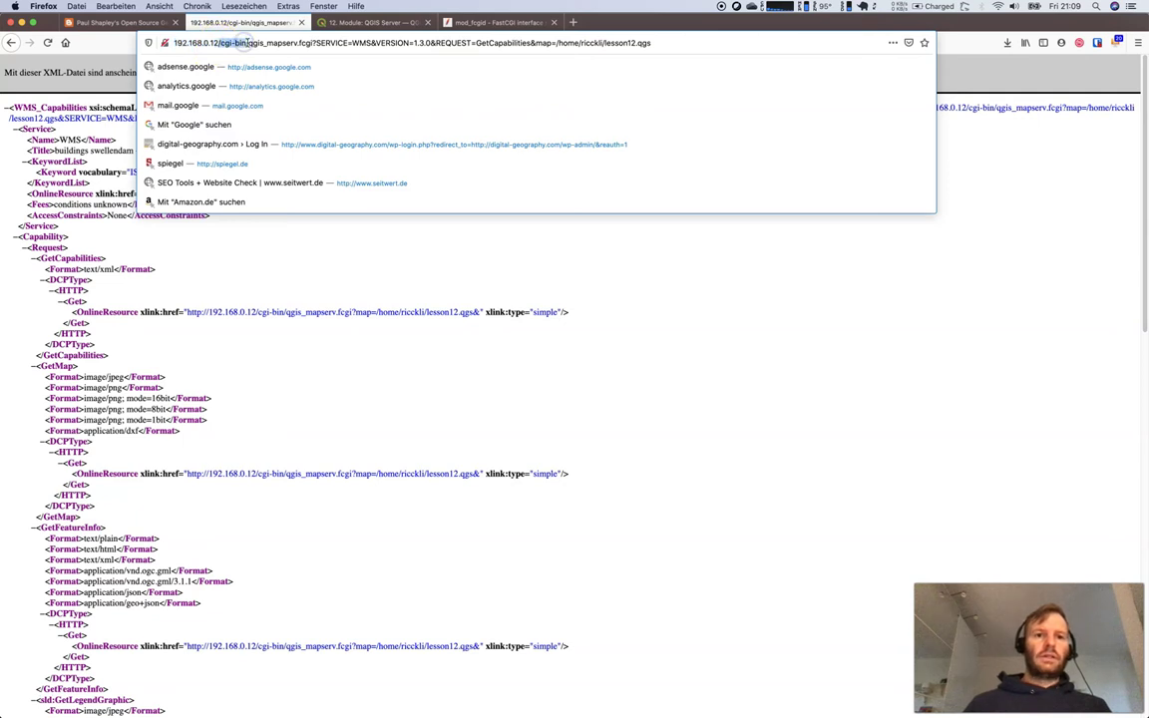
{"action": "left_click_drag", "start_coordinate": [249, 43], "coordinate": [290, 41]}
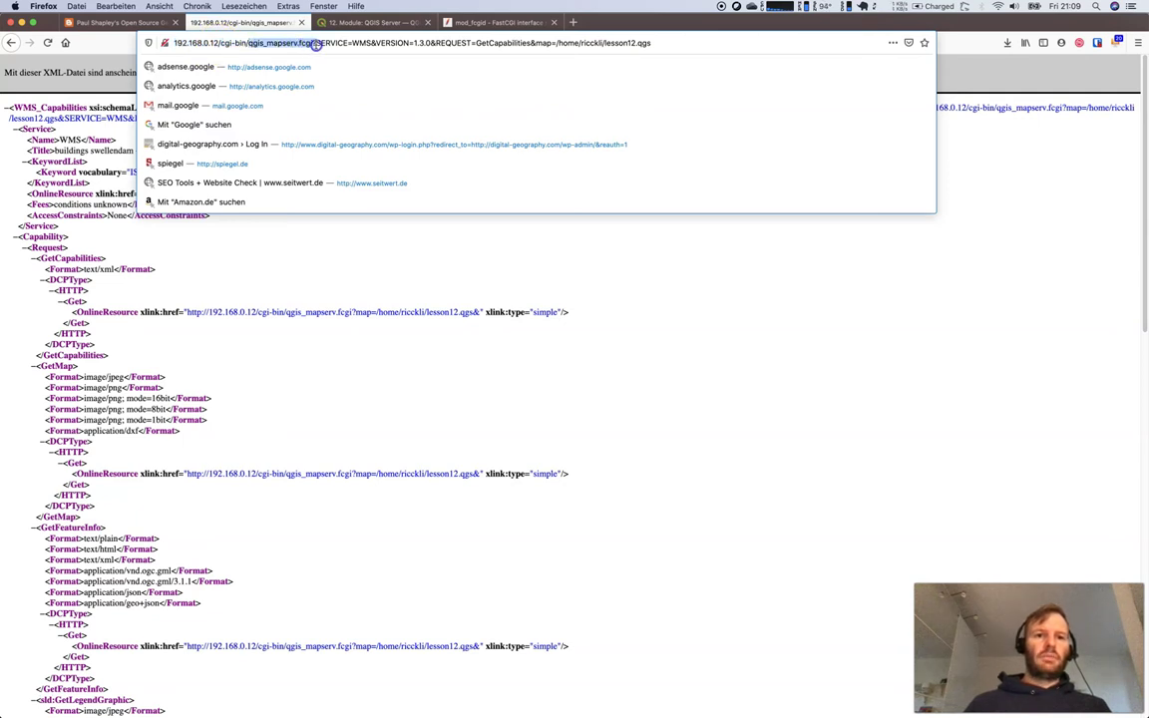
{"action": "left_click", "coordinate": [367, 44]}
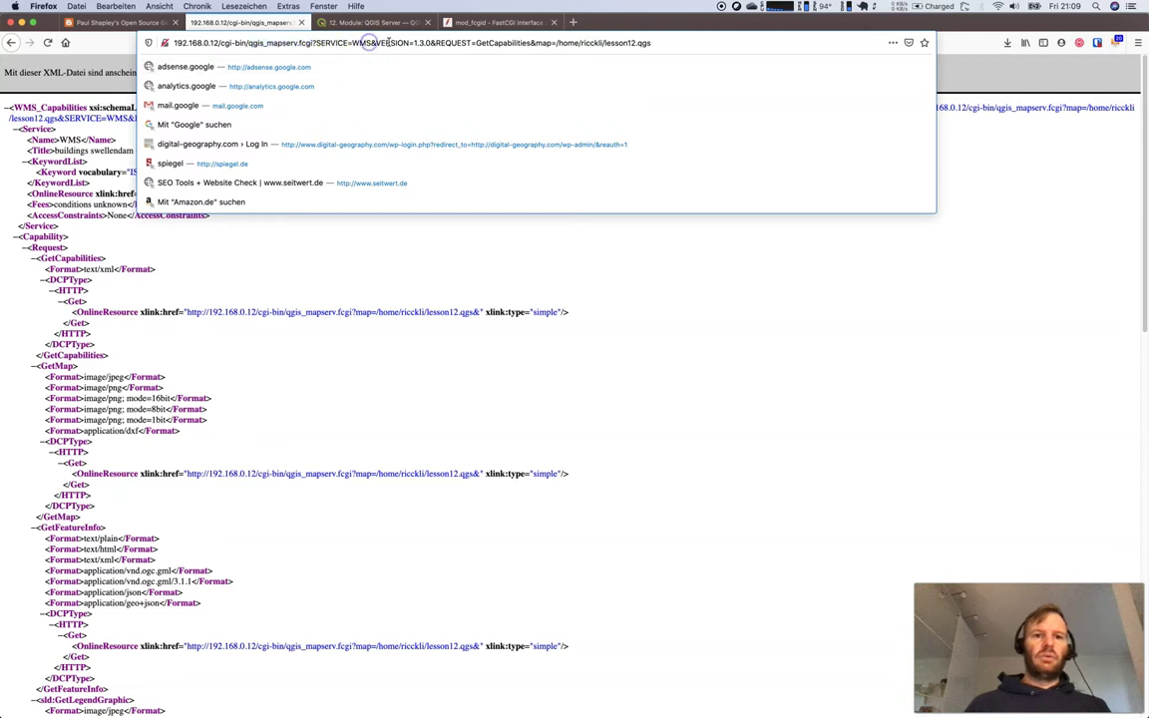
{"action": "double_click", "coordinate": [420, 42]}
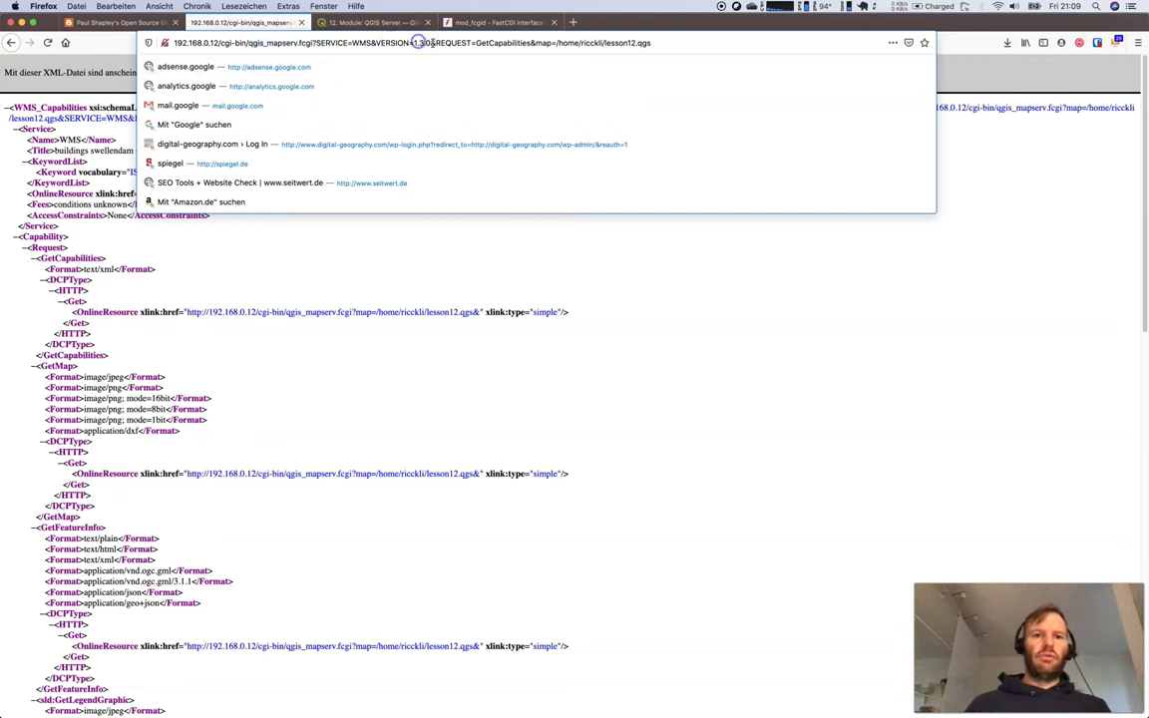
{"action": "left_click", "coordinate": [538, 44]}
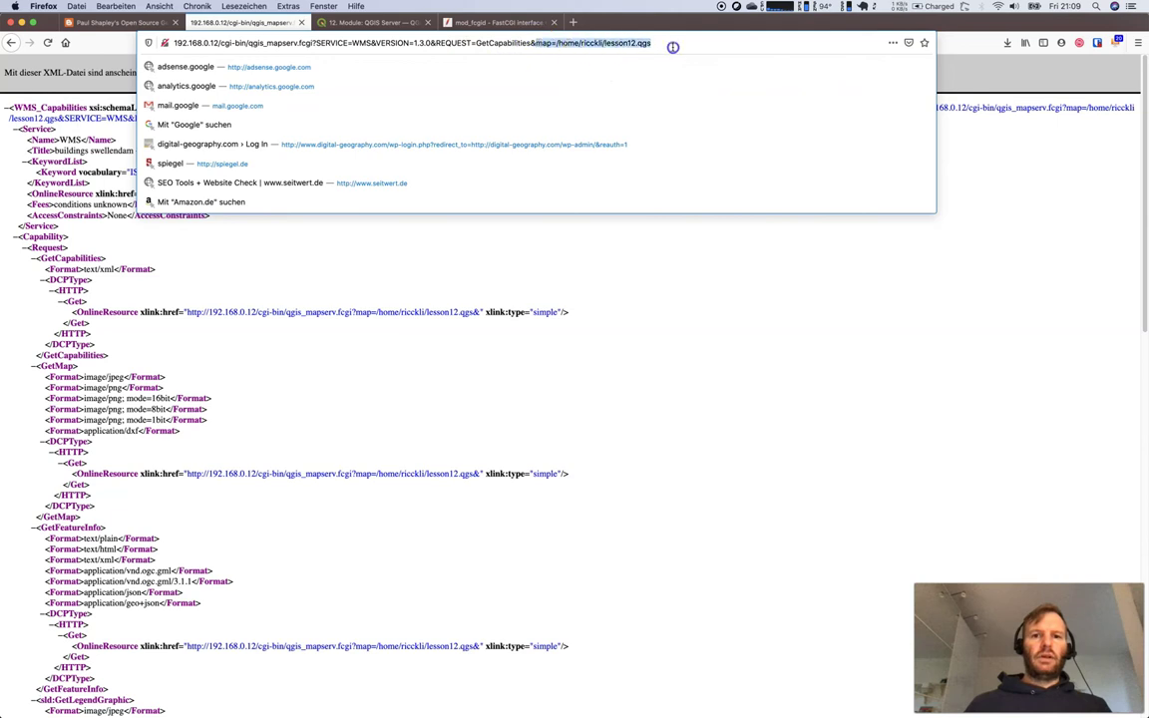
{"action": "key", "text": "BackSpace"}
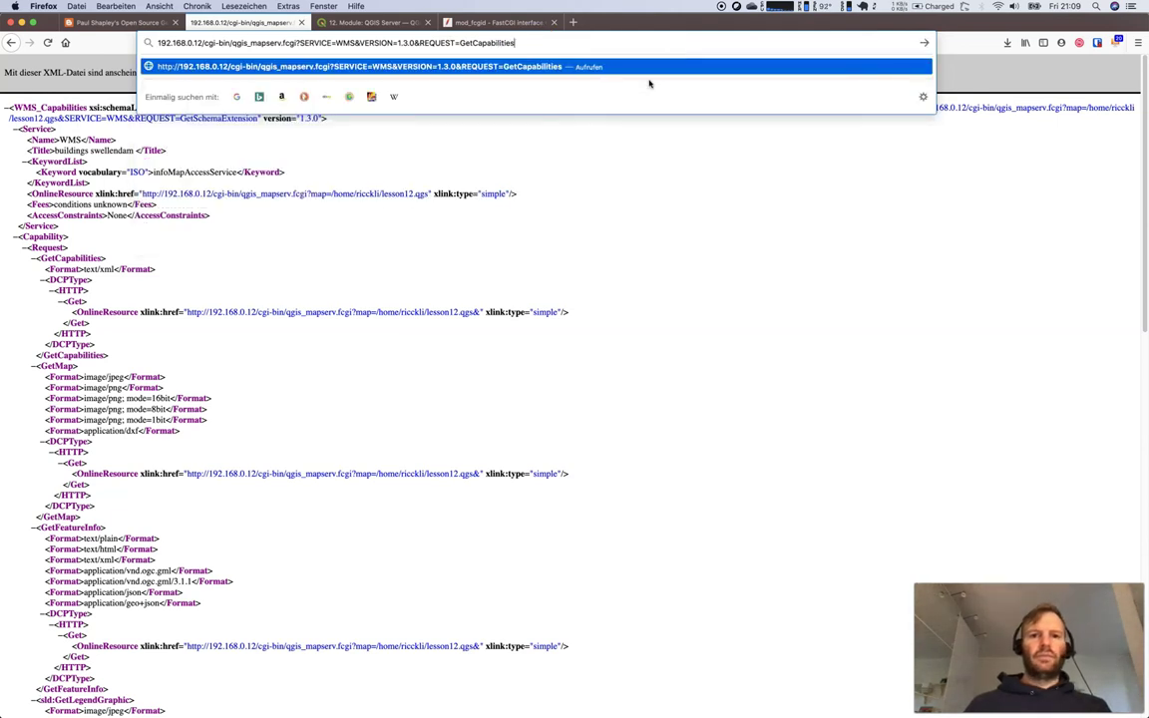
{"action": "key", "text": "Return"}
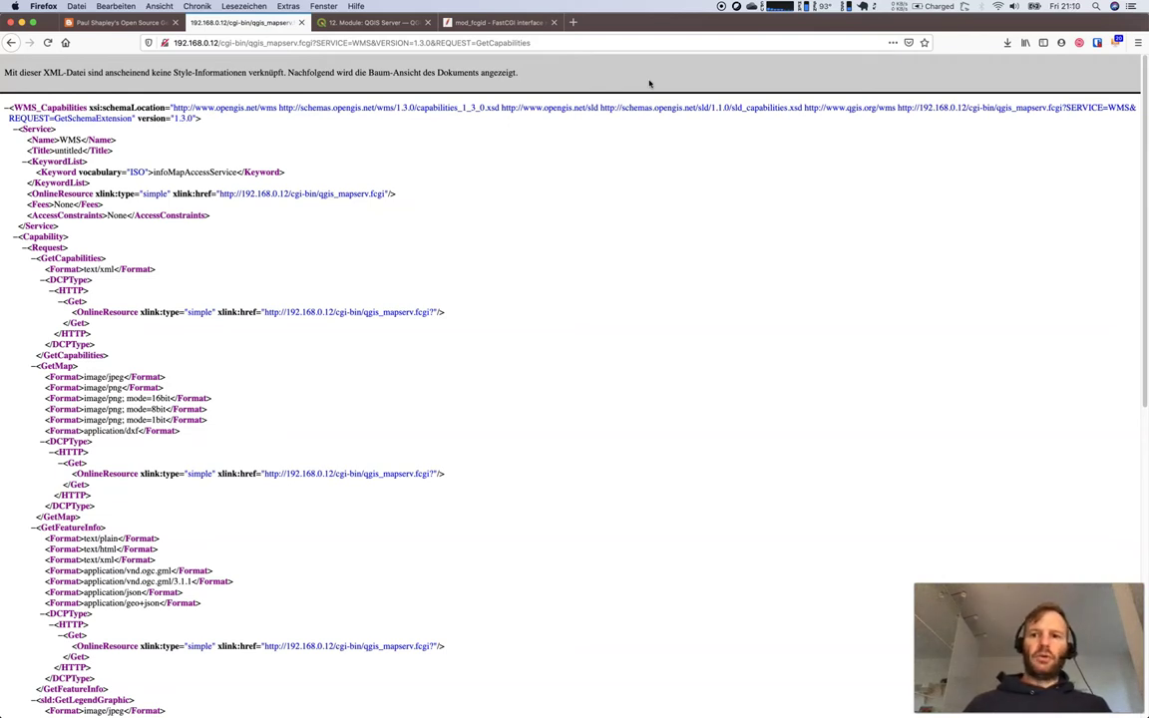
Cycle through the open applications to bring QGIS with the buildings WMS layer forward
{"action": "key", "text": "super+Tab"}
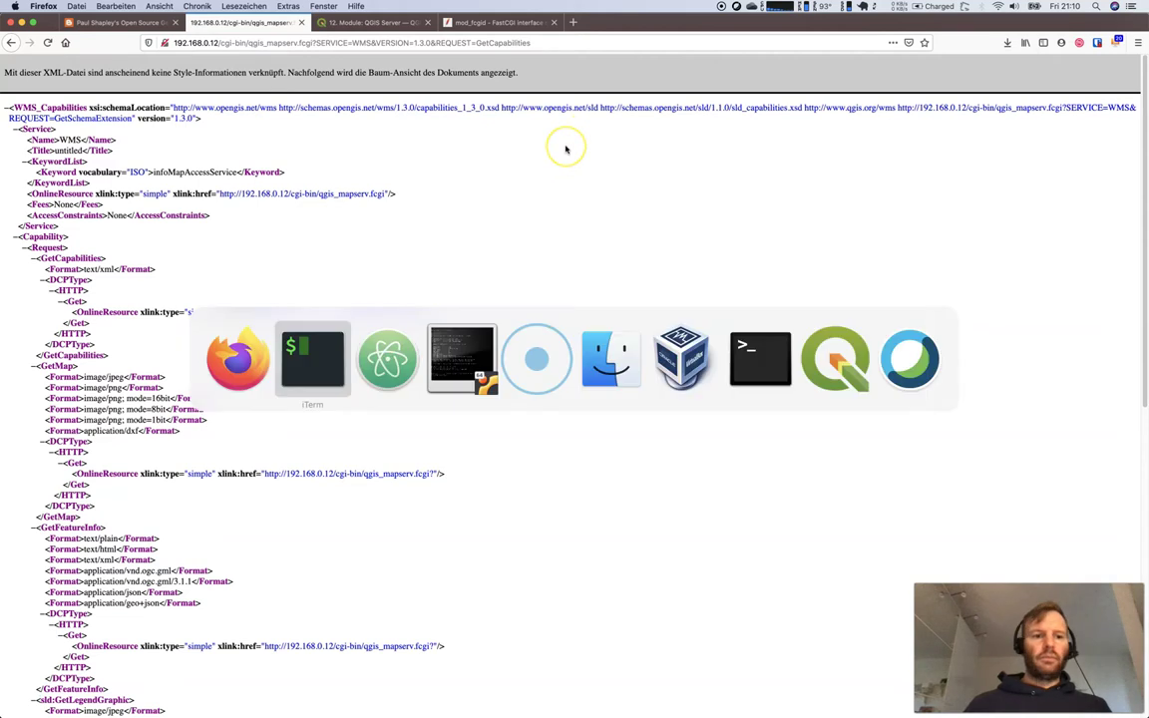
{"action": "key", "text": "super+Tab"}
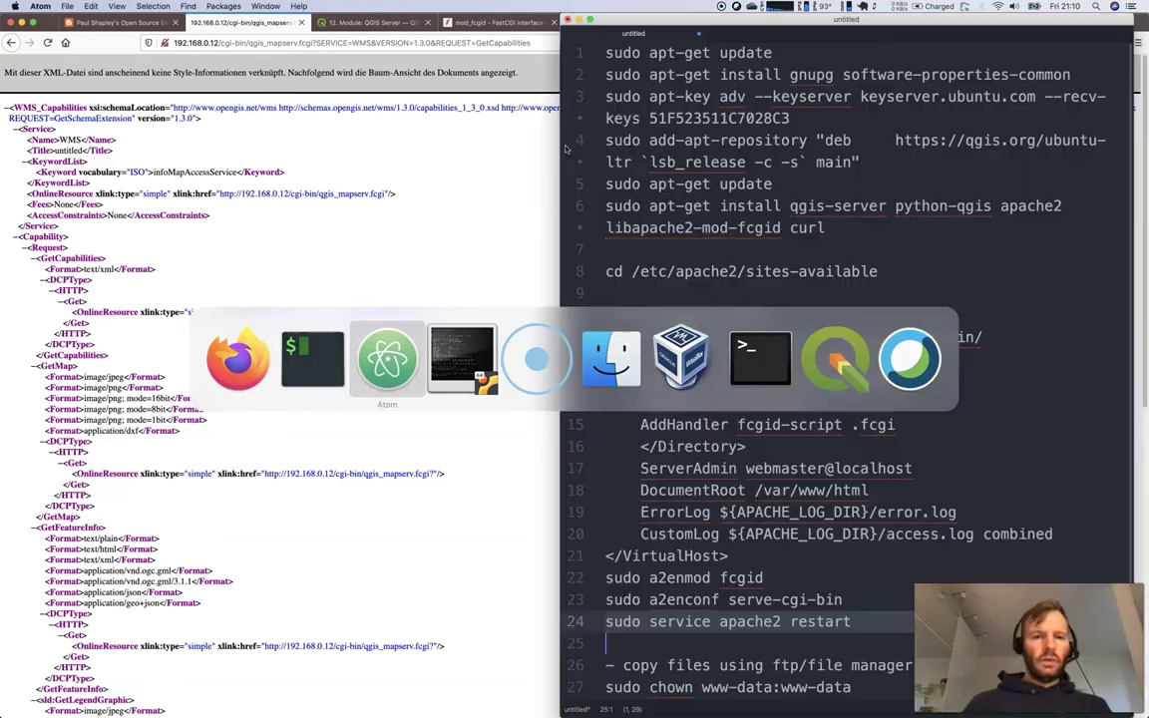
{"action": "key", "text": "super+Tab"}
{"action": "key", "text": "super+Tab"}
{"action": "key", "text": "super+Tab"}
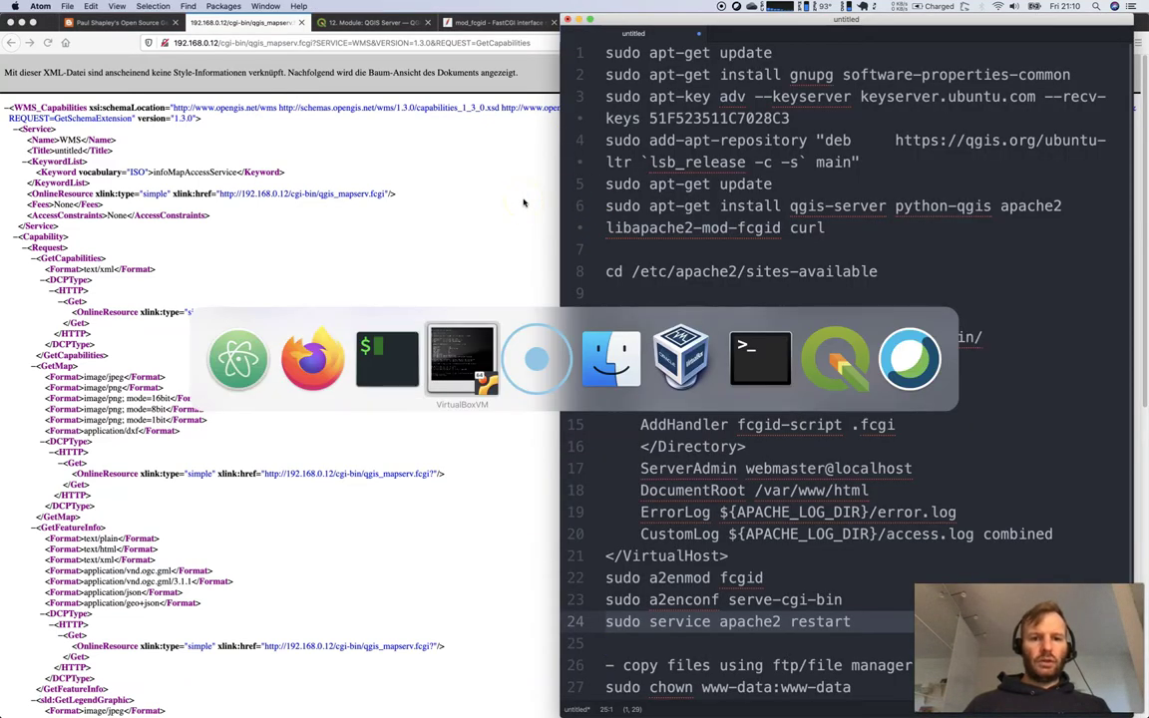
{"action": "key", "text": "super+shift+Tab"}
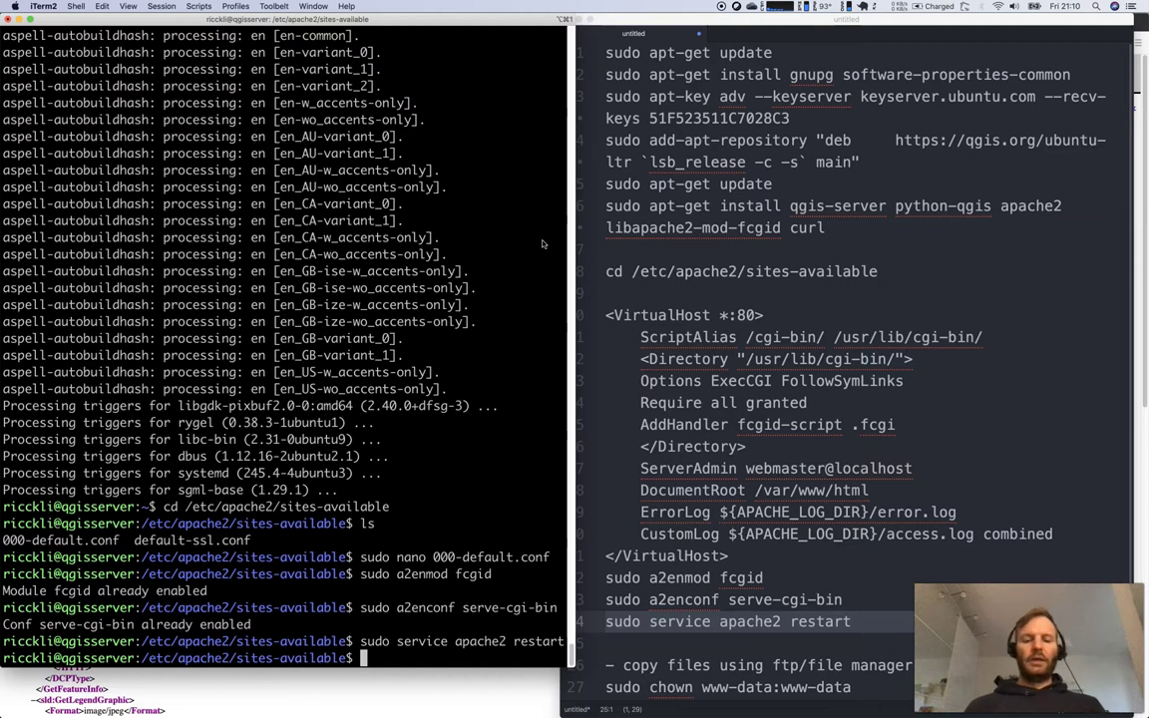
{"action": "key", "text": "super+Tab"}
{"action": "key", "text": "super+Tab"}
{"action": "key", "text": "super+Tab"}
{"action": "key", "text": "super+Tab"}
{"action": "key", "text": "super+Tab"}
{"action": "key", "text": "super+Tab"}
{"action": "key", "text": "super+Tab"}
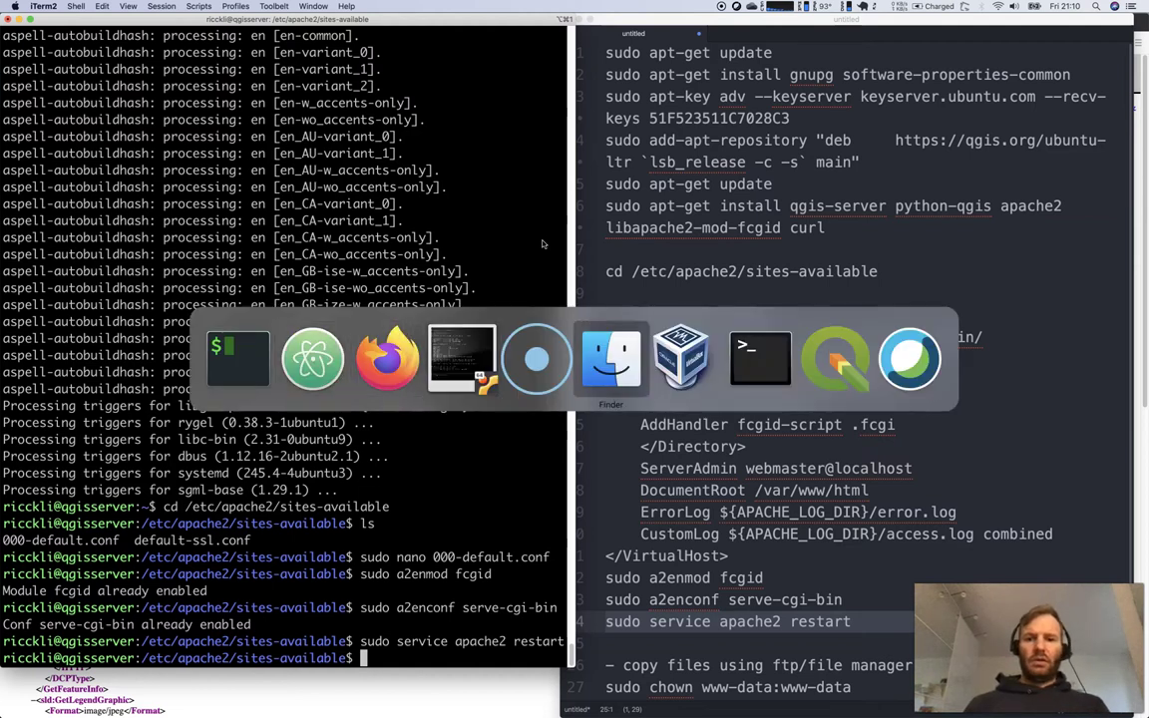
{"action": "key", "text": "super+Tab"}
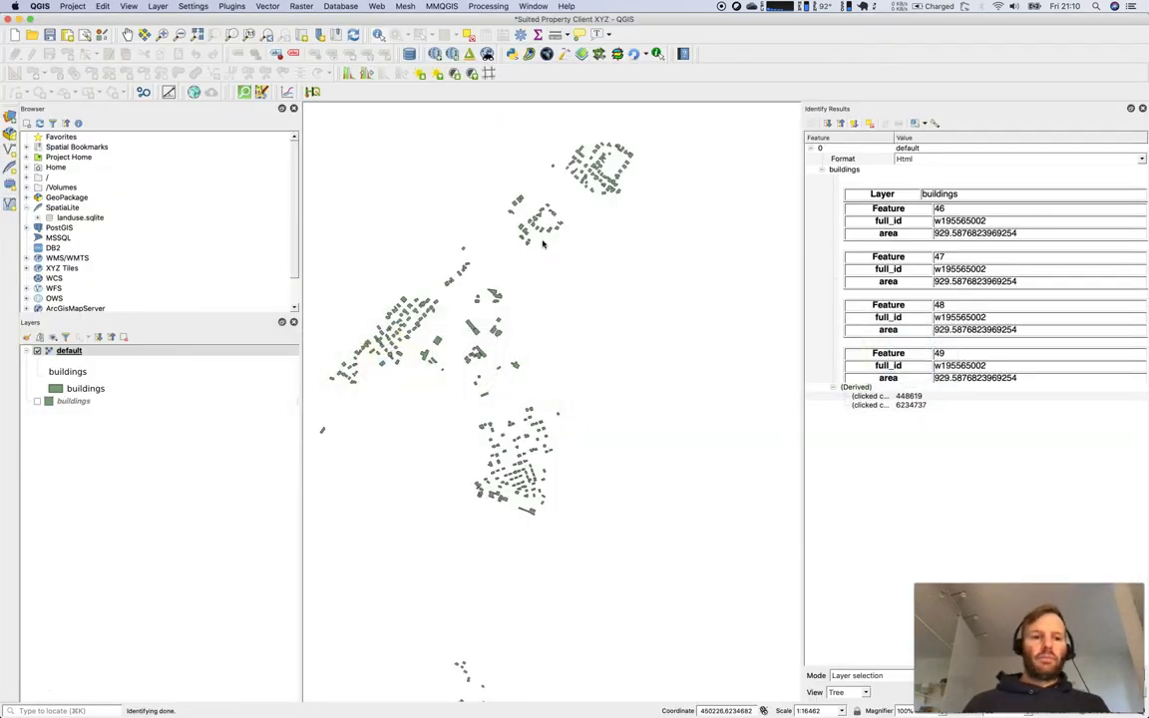
Remove the default WMS group from the layers panel
{"action": "right_click", "coordinate": [84, 351]}
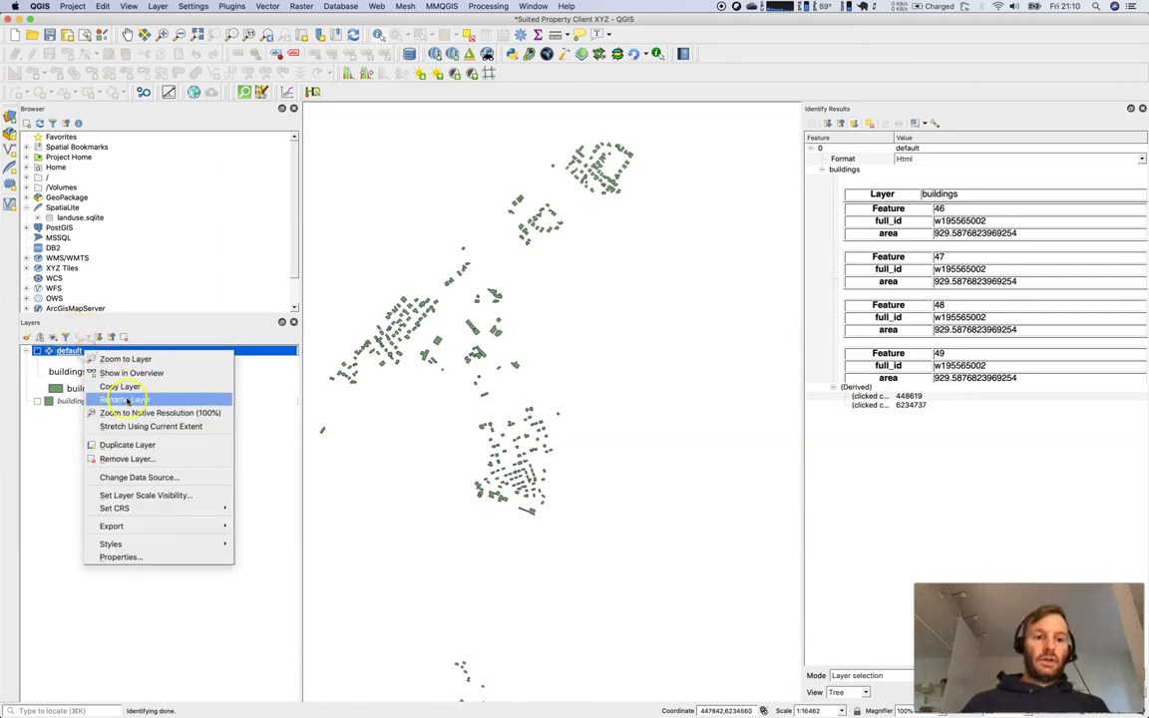
{"action": "left_click", "coordinate": [150, 458]}
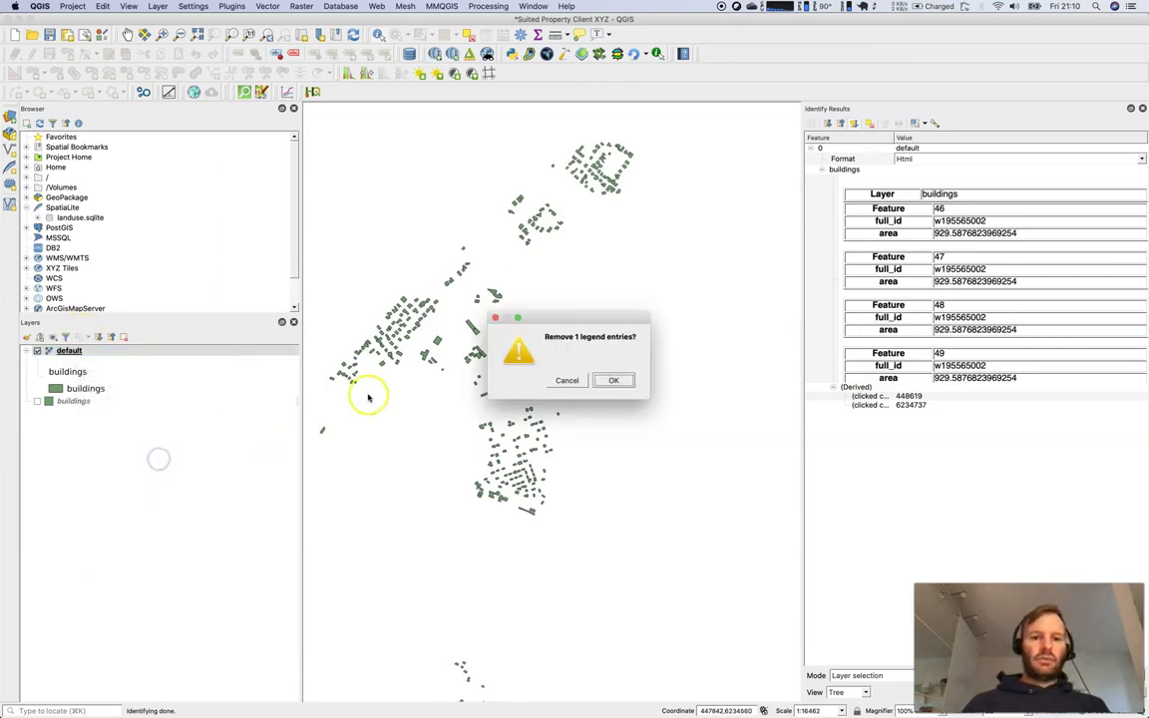
{"action": "left_click", "coordinate": [610, 381]}
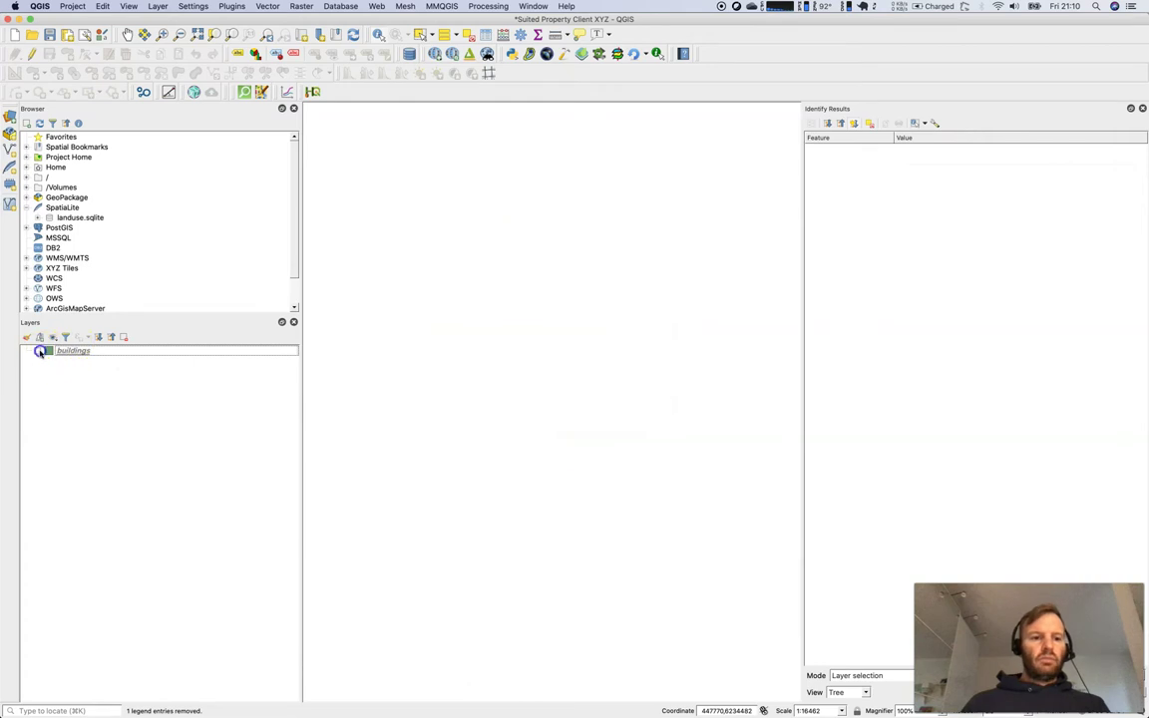
Switch on the buildings layer, pan it into view, and save the project as lesson12.qgs
{"action": "left_click", "coordinate": [38, 351]}
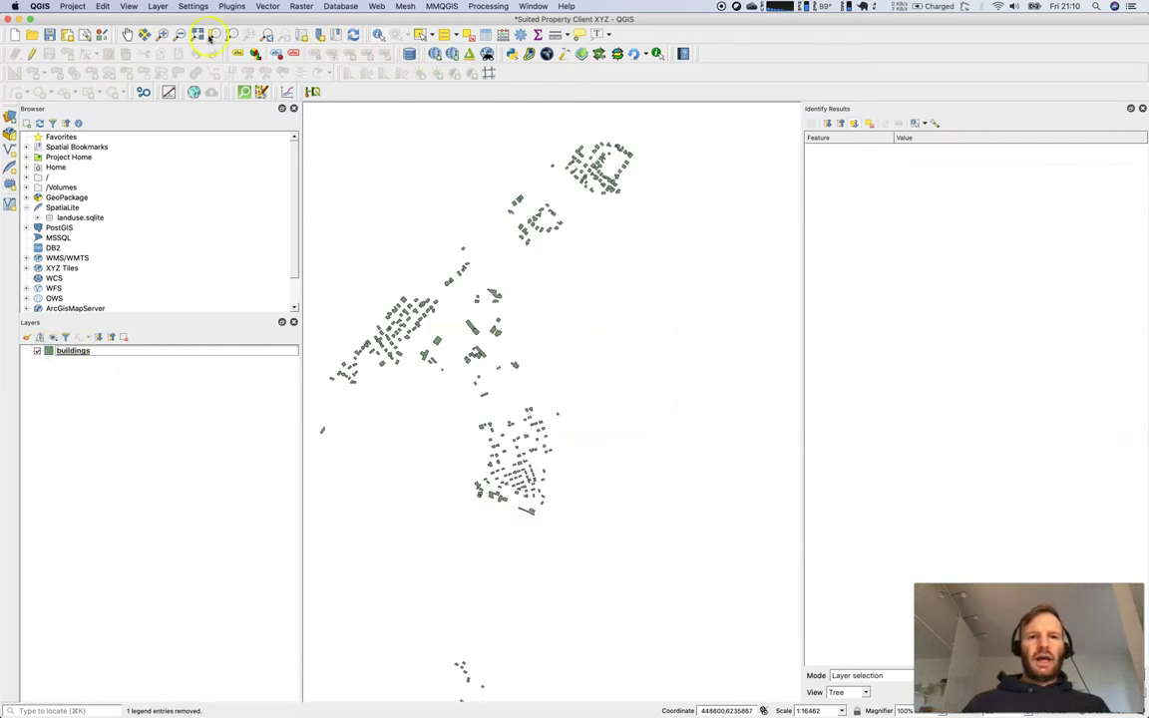
{"action": "left_click", "coordinate": [129, 36]}
{"action": "left_click_drag", "start_coordinate": [380, 287], "coordinate": [459, 307]}
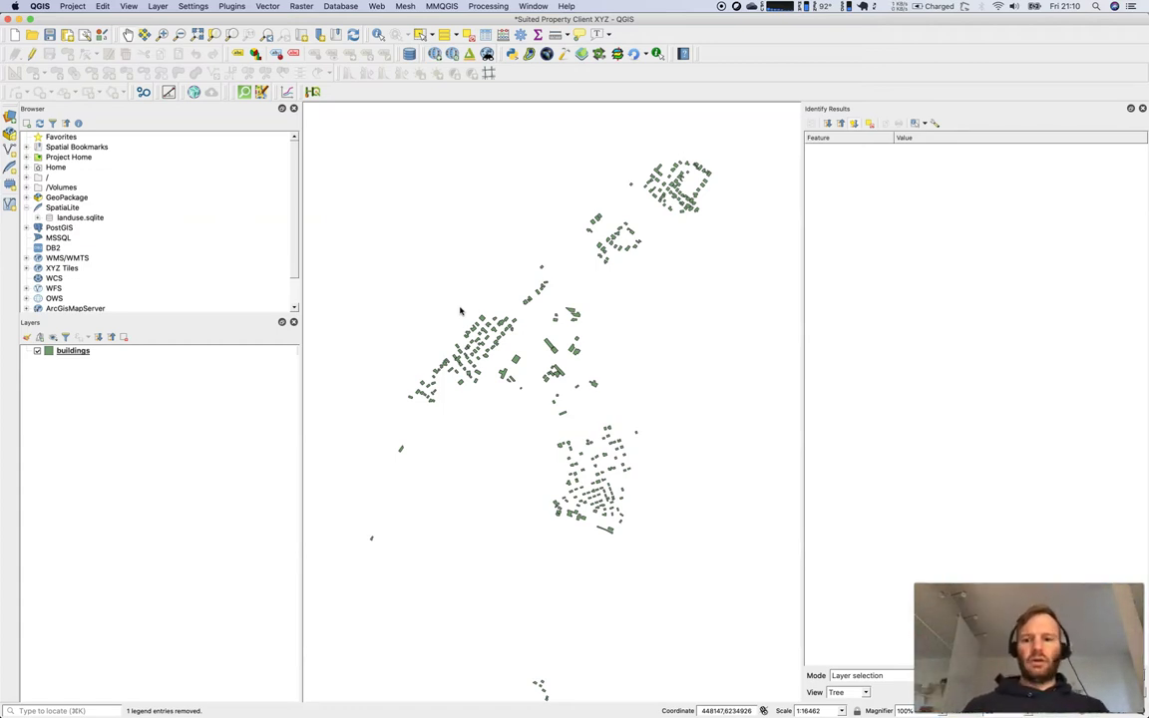
{"action": "key", "text": "ctrl+s"}
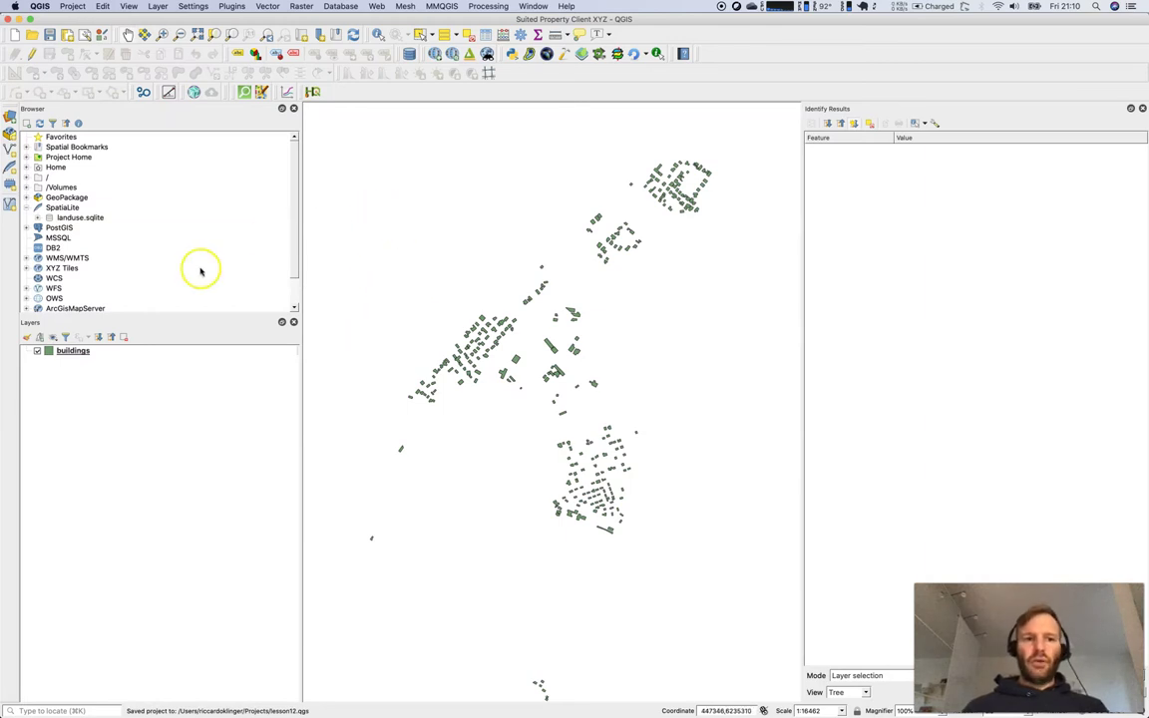
Confirm the buildings layer's QGIS Server short name is 'buildings' and apply the layer properties
{"action": "double_click", "coordinate": [71, 351]}
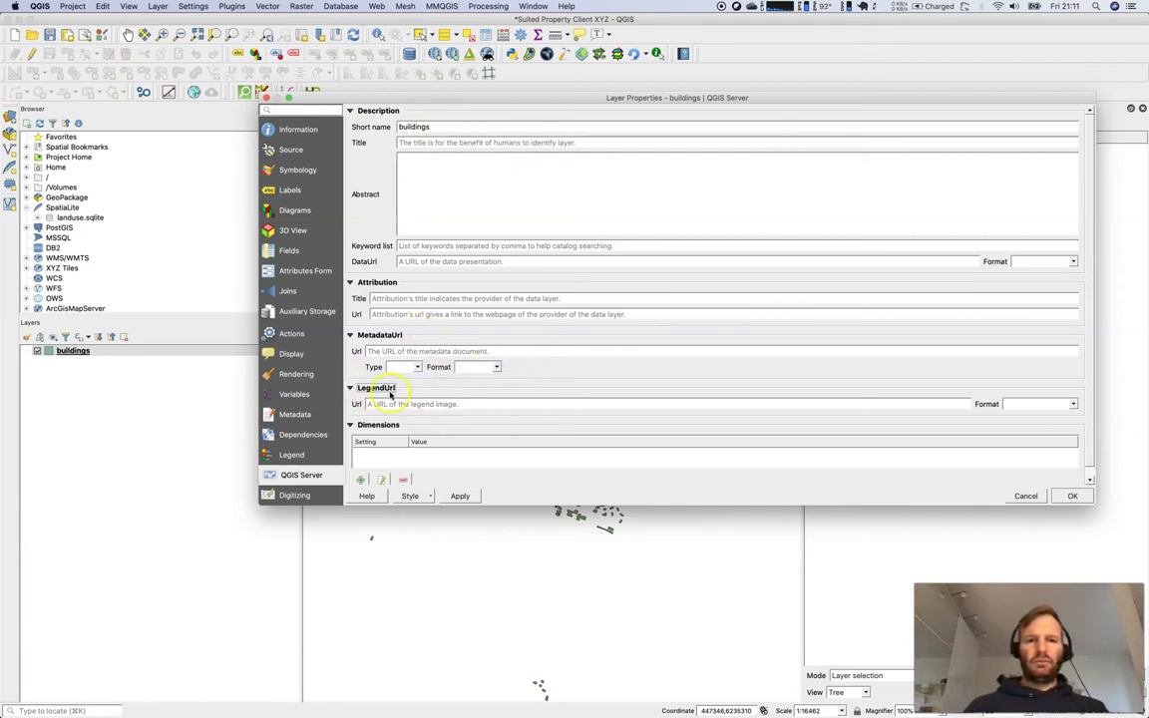
{"action": "scroll", "coordinate": [361, 403], "scroll_direction": "down", "scroll_amount": 1}
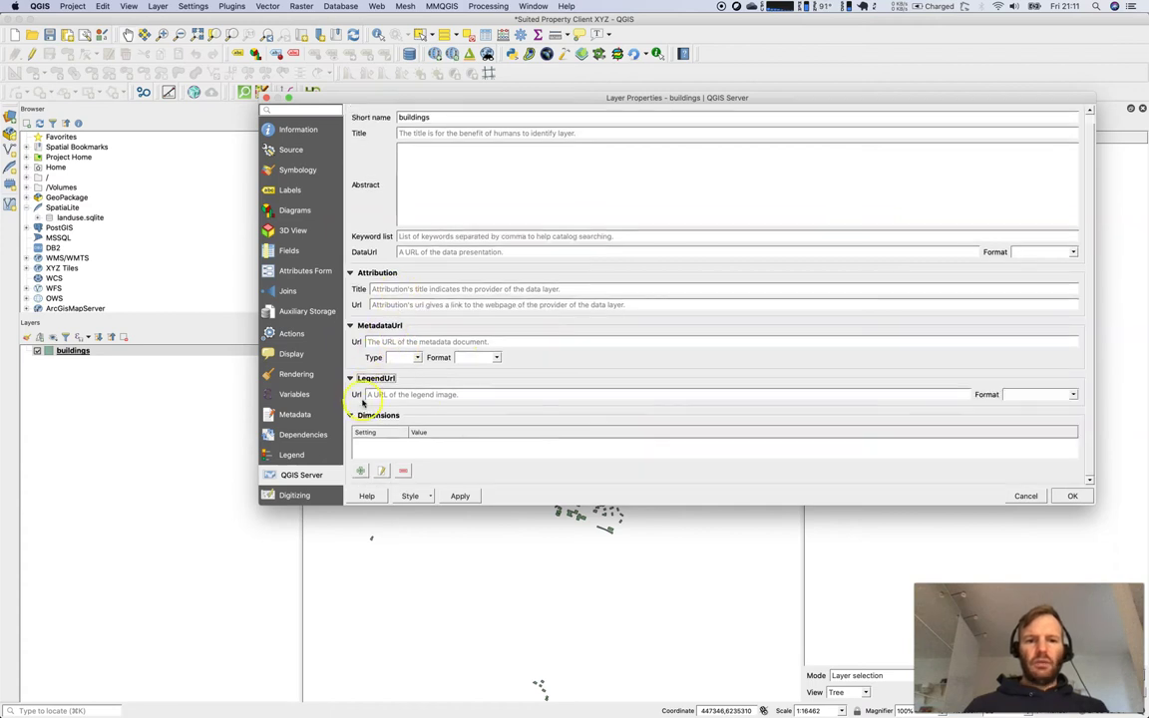
{"action": "left_click", "coordinate": [1069, 496]}
{"action": "left_click", "coordinate": [73, 7]}
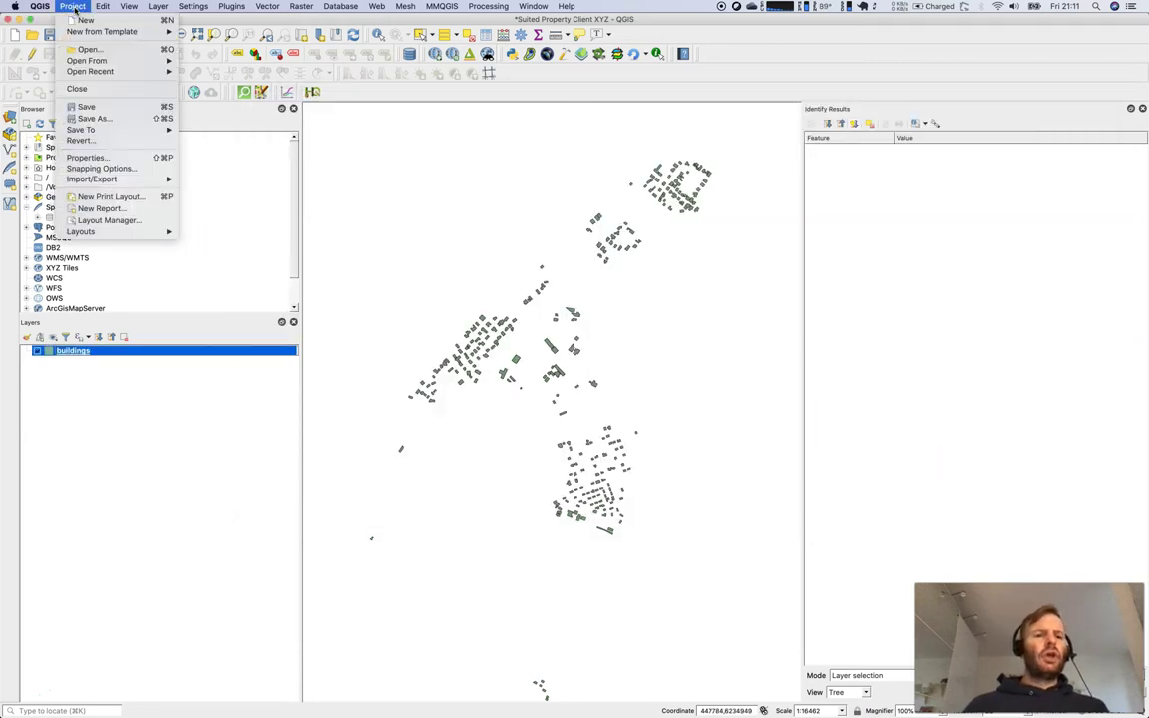
Name the project's server service 'swellendam', titled 'buildings swellendam', with the current canvas as WMS extent
{"action": "left_click", "coordinate": [80, 157]}
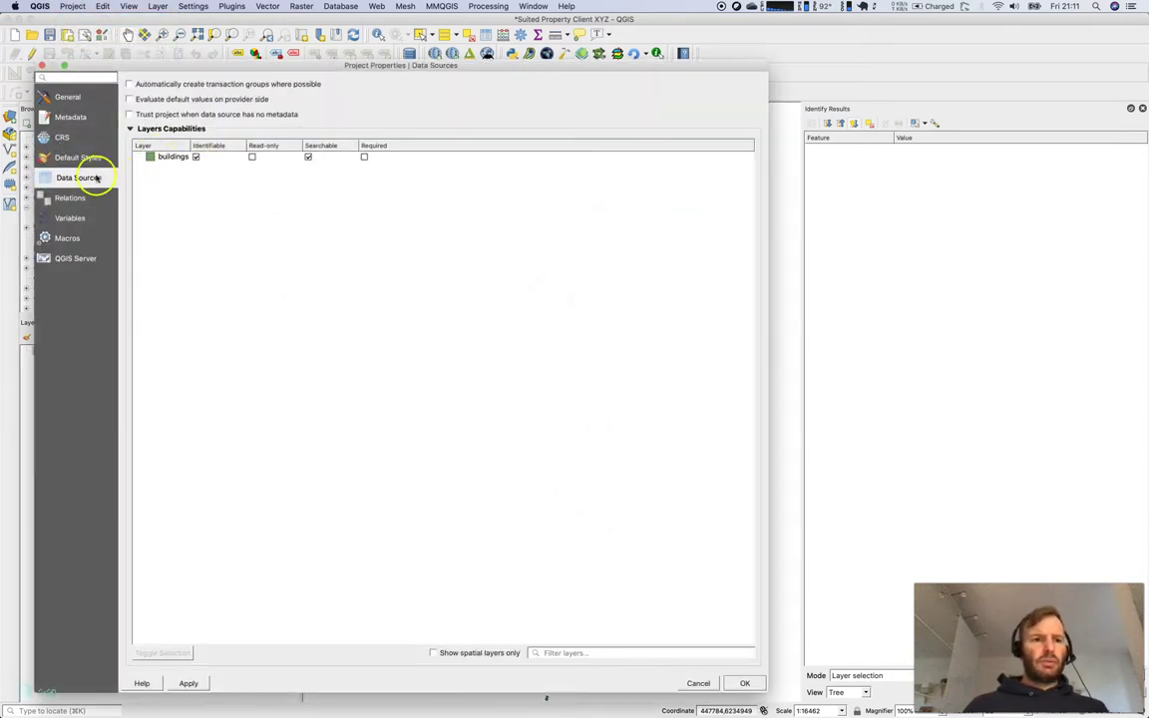
{"action": "left_click", "coordinate": [75, 257]}
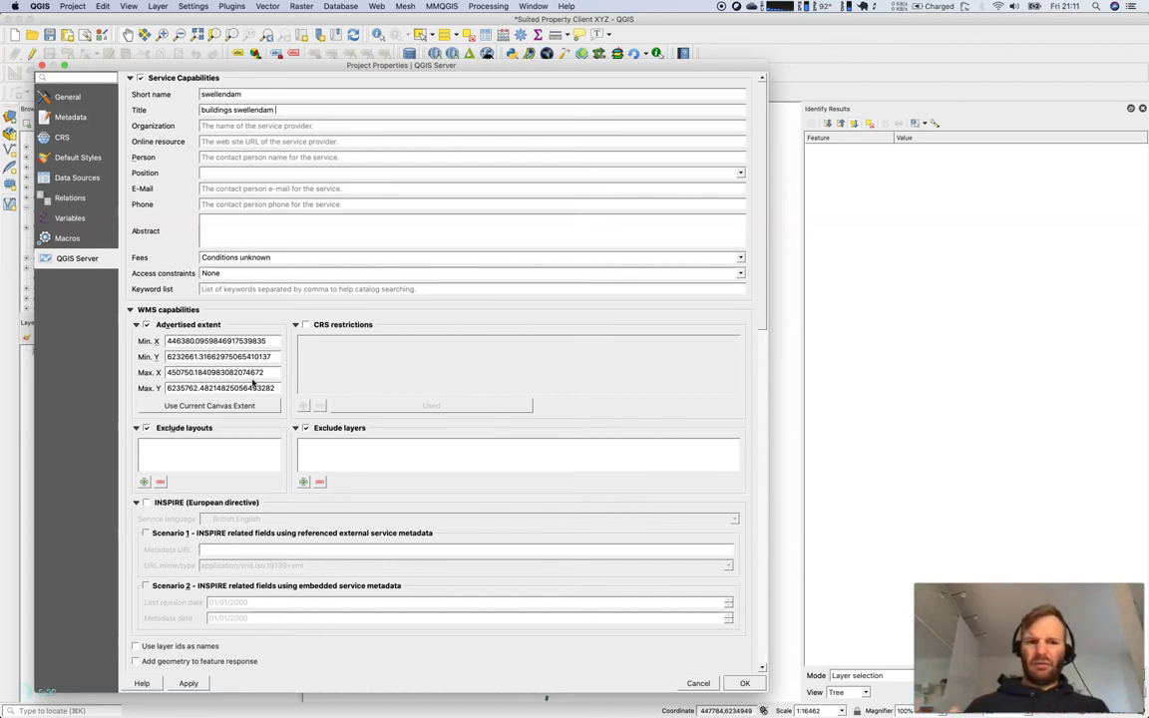
{"action": "left_click", "coordinate": [244, 405]}
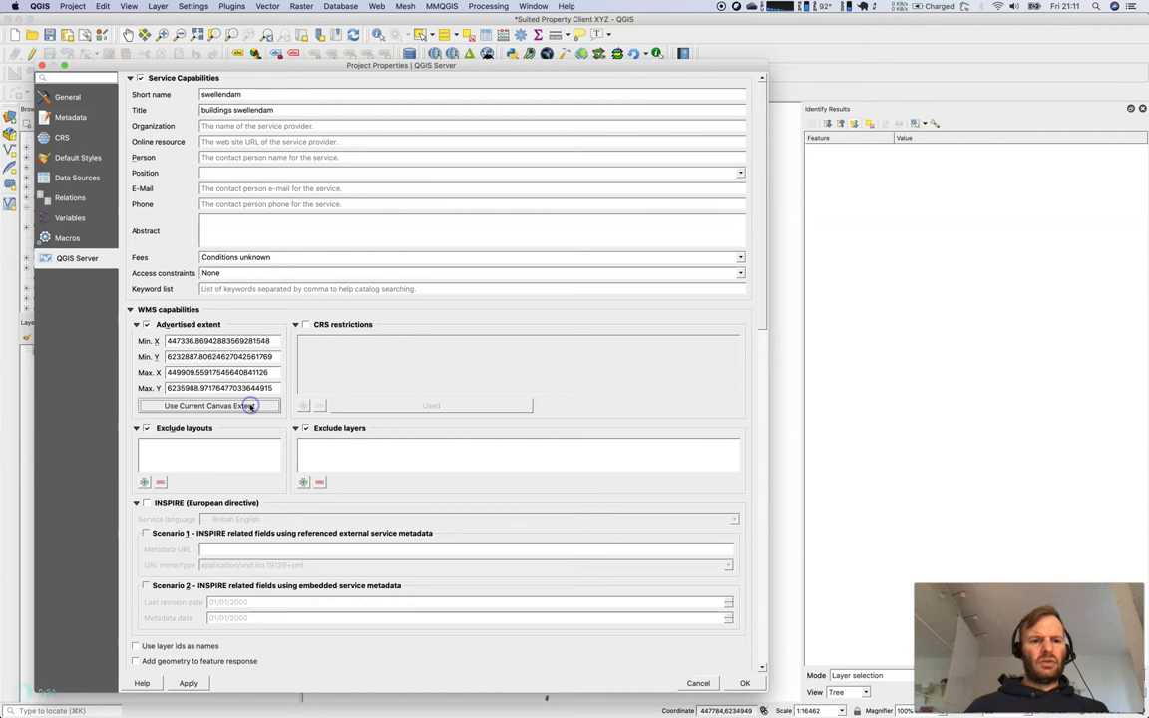
{"action": "left_click_drag", "start_coordinate": [256, 67], "coordinate": [371, 68]}
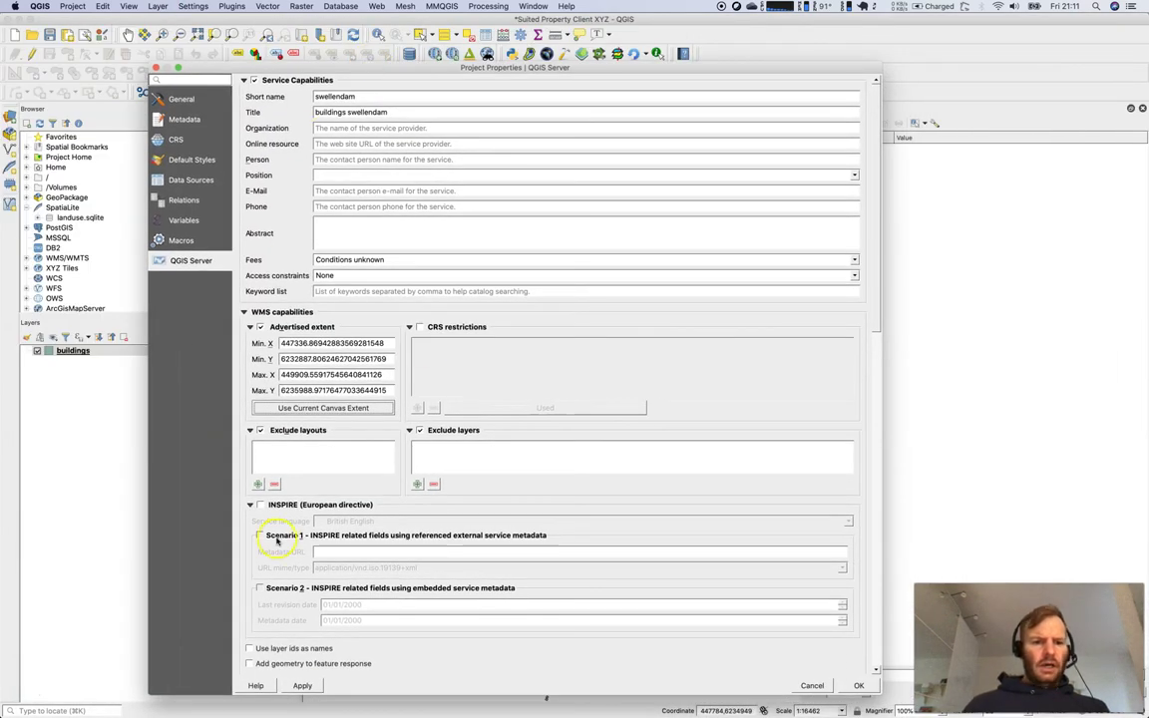
{"action": "left_click", "coordinate": [449, 444]}
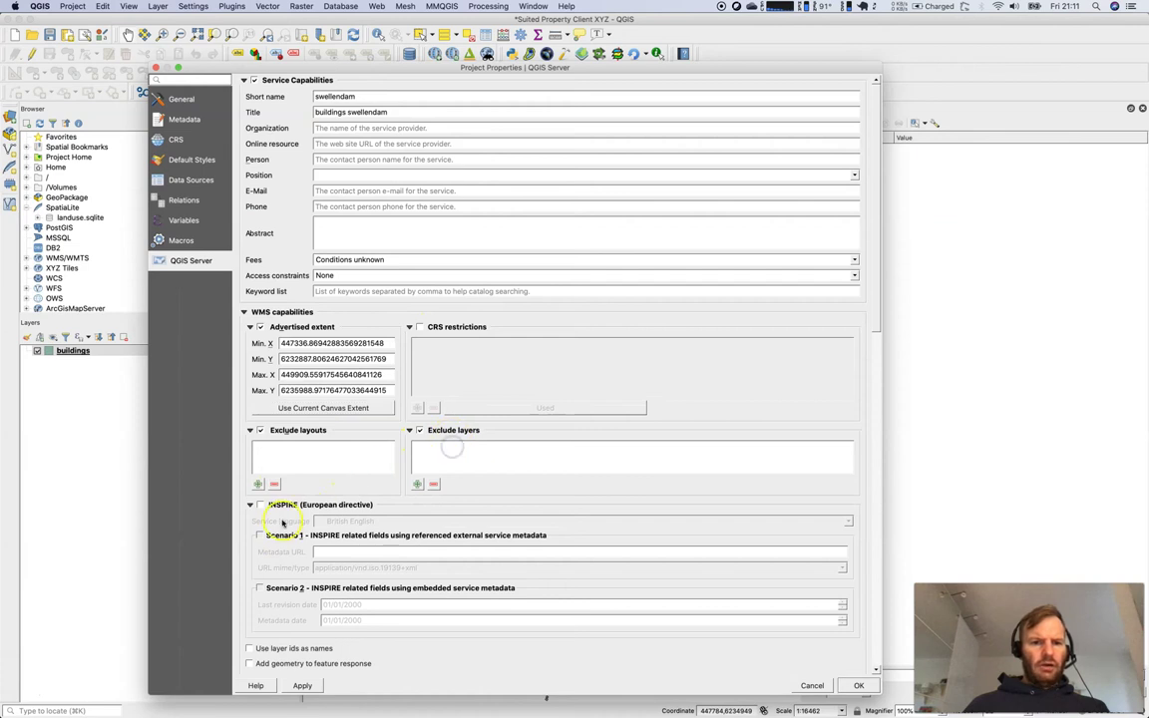
{"action": "scroll", "coordinate": [285, 621], "scroll_direction": "down", "scroll_amount": 10}
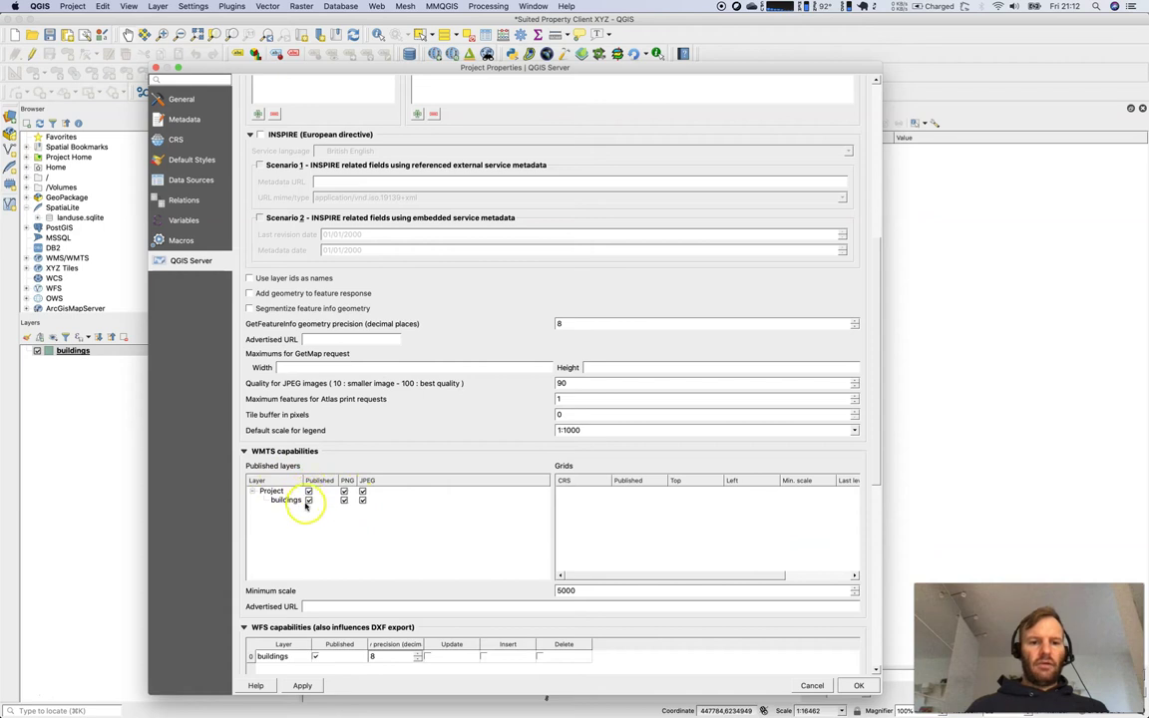
Publish the buildings layer under WFS capabilities, keeping its geometry precision at 8
{"action": "scroll", "coordinate": [305, 538], "scroll_direction": "down", "scroll_amount": 2}
{"action": "scroll", "coordinate": [291, 555], "scroll_direction": "down", "scroll_amount": 2}
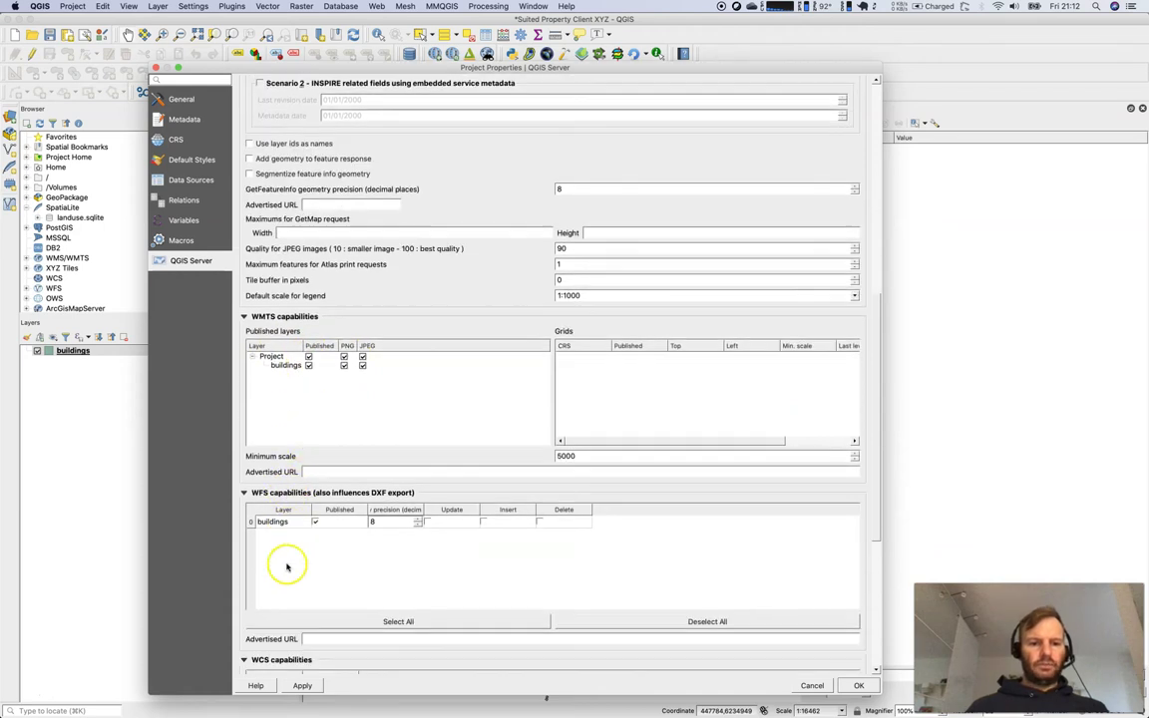
{"action": "left_click", "coordinate": [315, 522]}
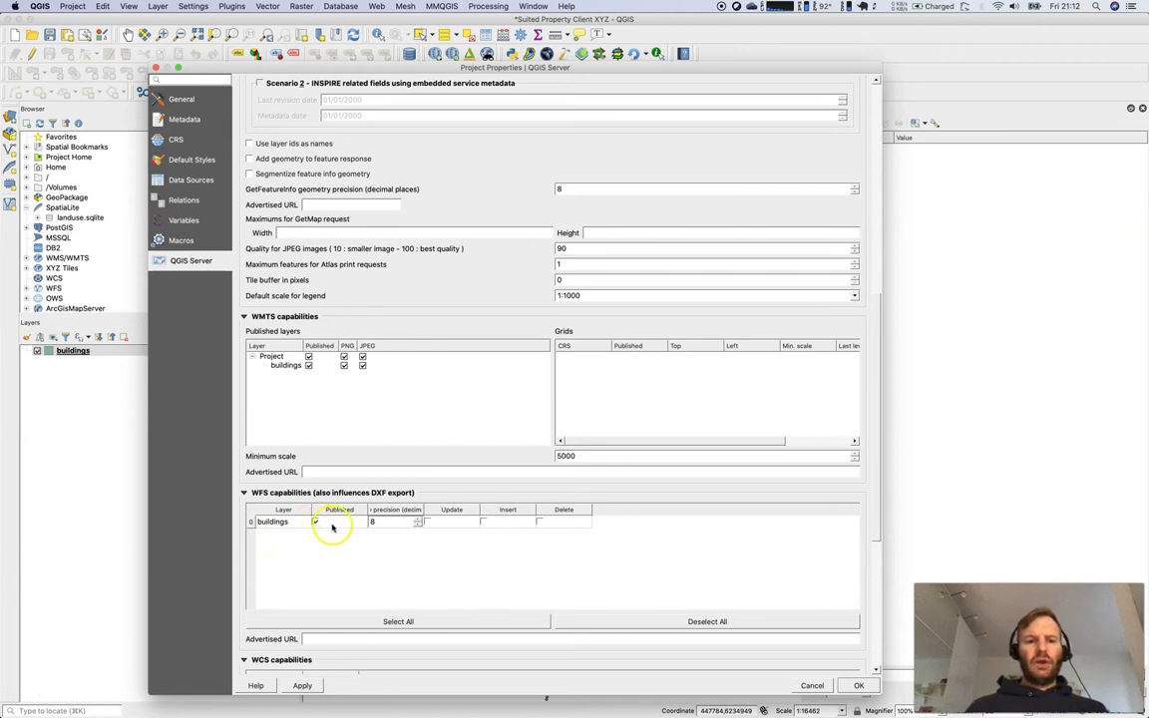
{"action": "left_click", "coordinate": [377, 523]}
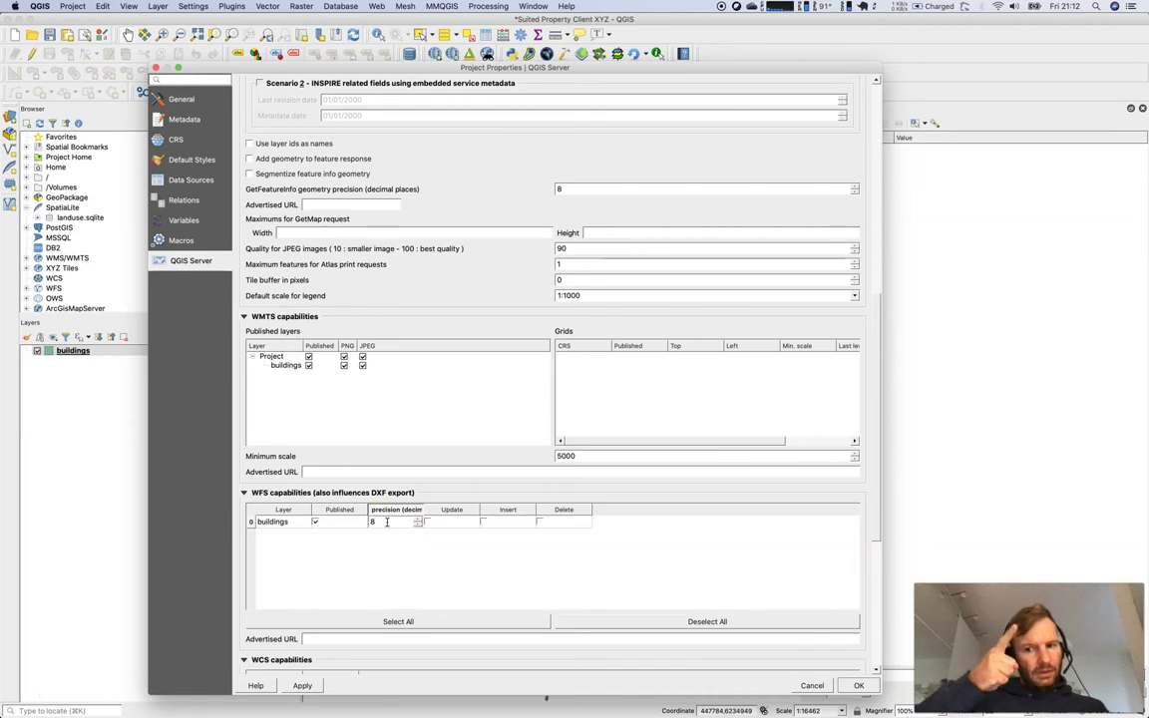
{"action": "double_click", "coordinate": [387, 522]}
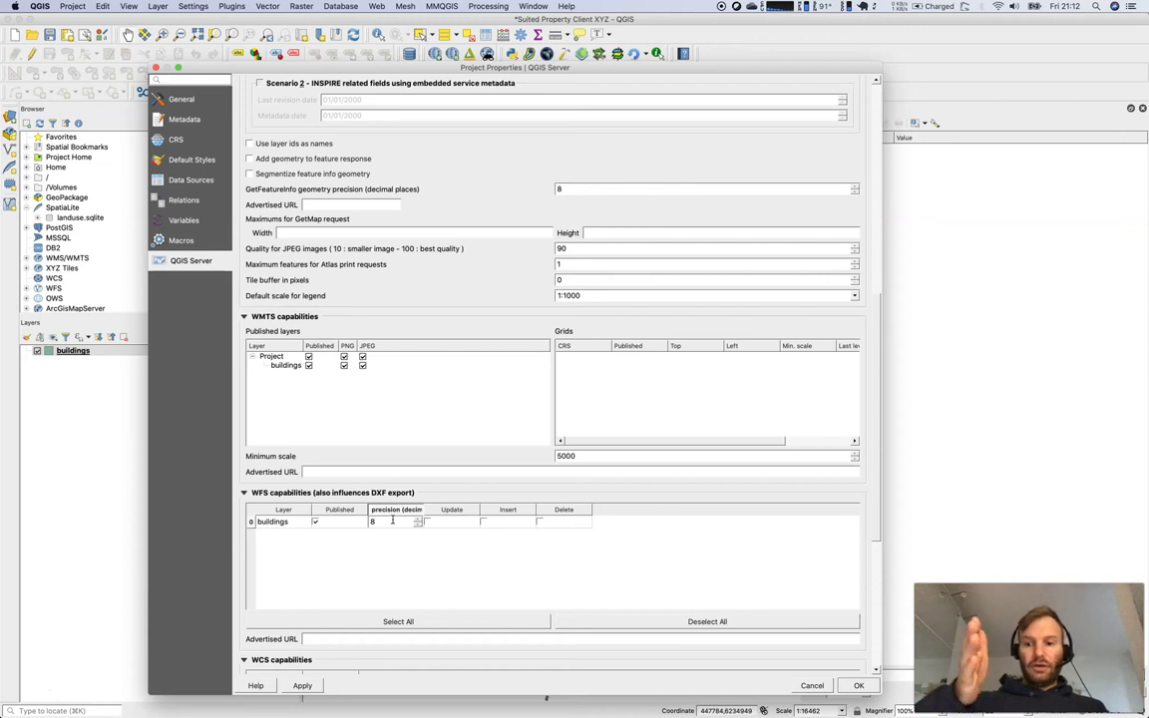
{"action": "left_click", "coordinate": [494, 556]}
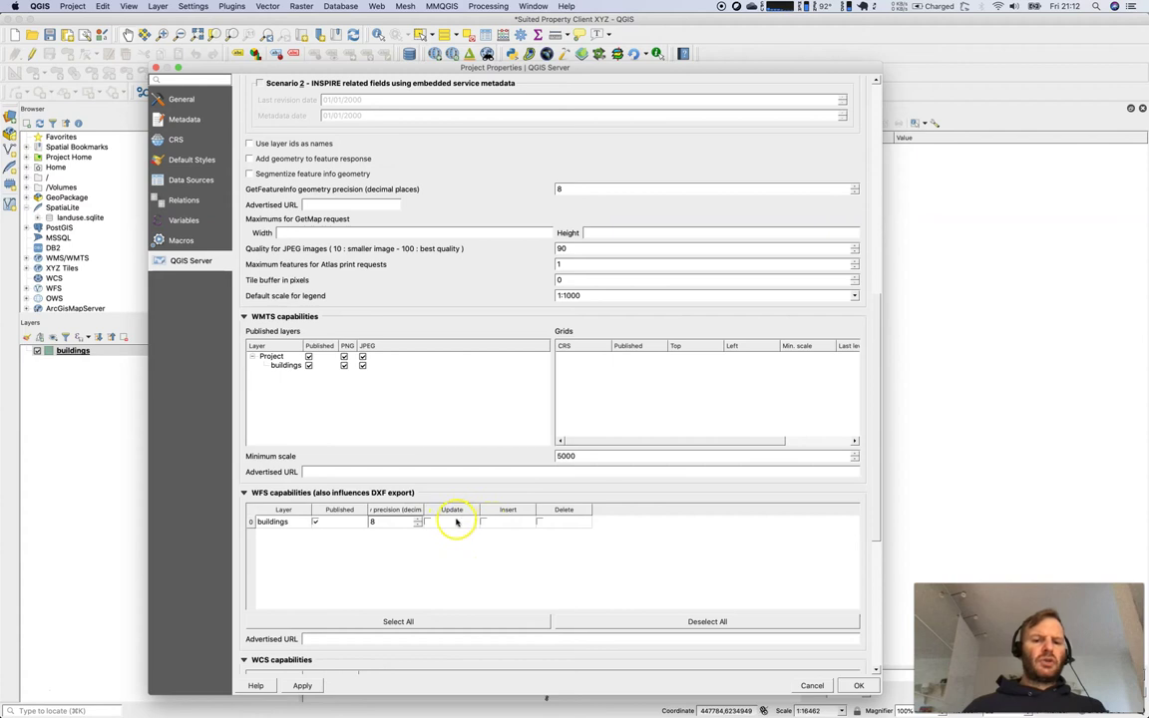
{"action": "scroll", "coordinate": [658, 544], "scroll_direction": "down", "scroll_amount": 1}
{"action": "scroll", "coordinate": [658, 545], "scroll_direction": "down", "scroll_amount": 8}
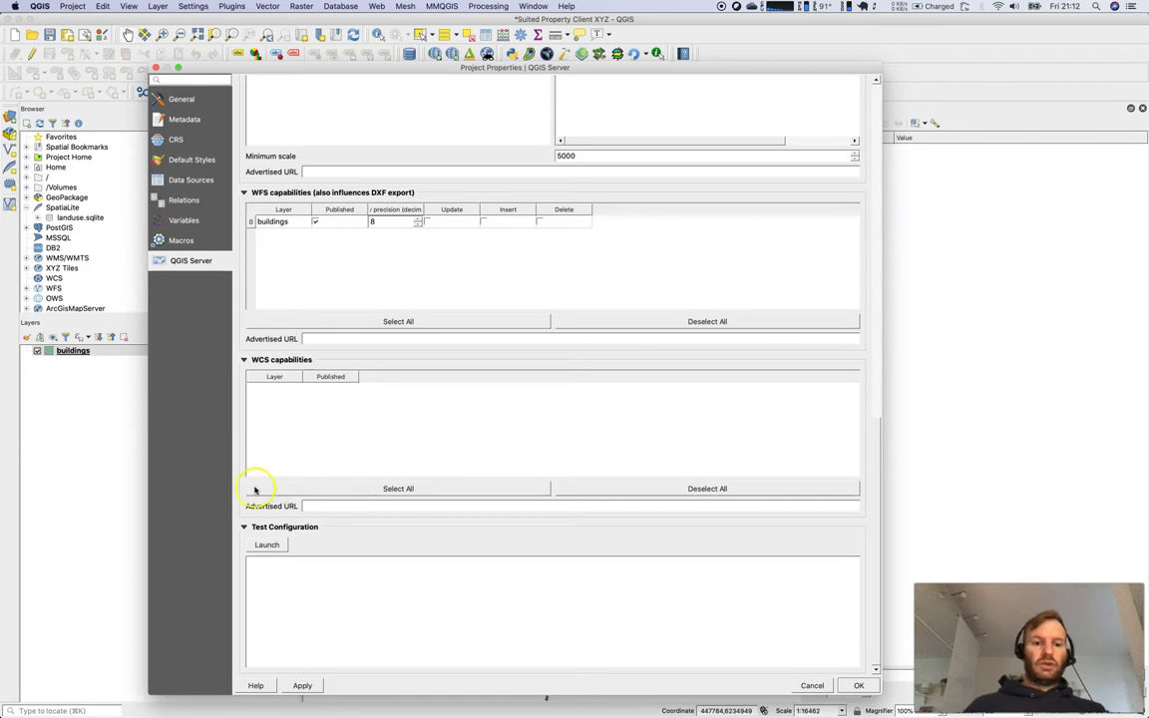
Run the server configuration test and review its unique-name, short-name and encoding results
{"action": "left_click", "coordinate": [269, 546]}
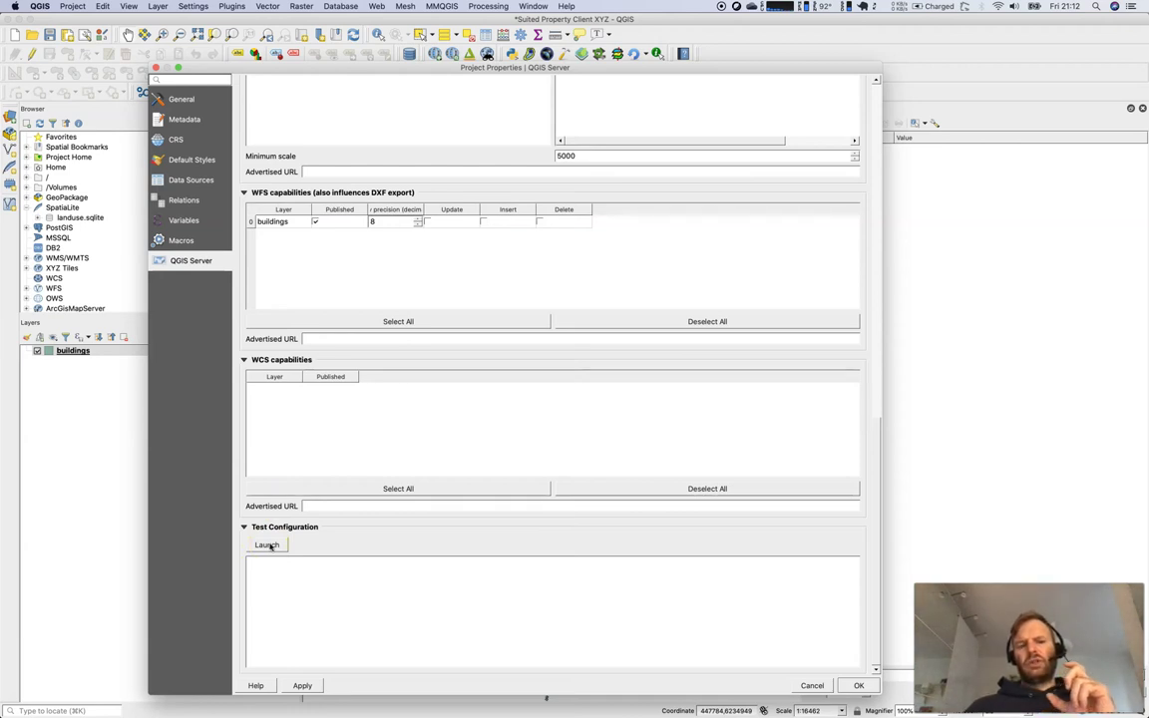
{"action": "left_click", "coordinate": [270, 545]}
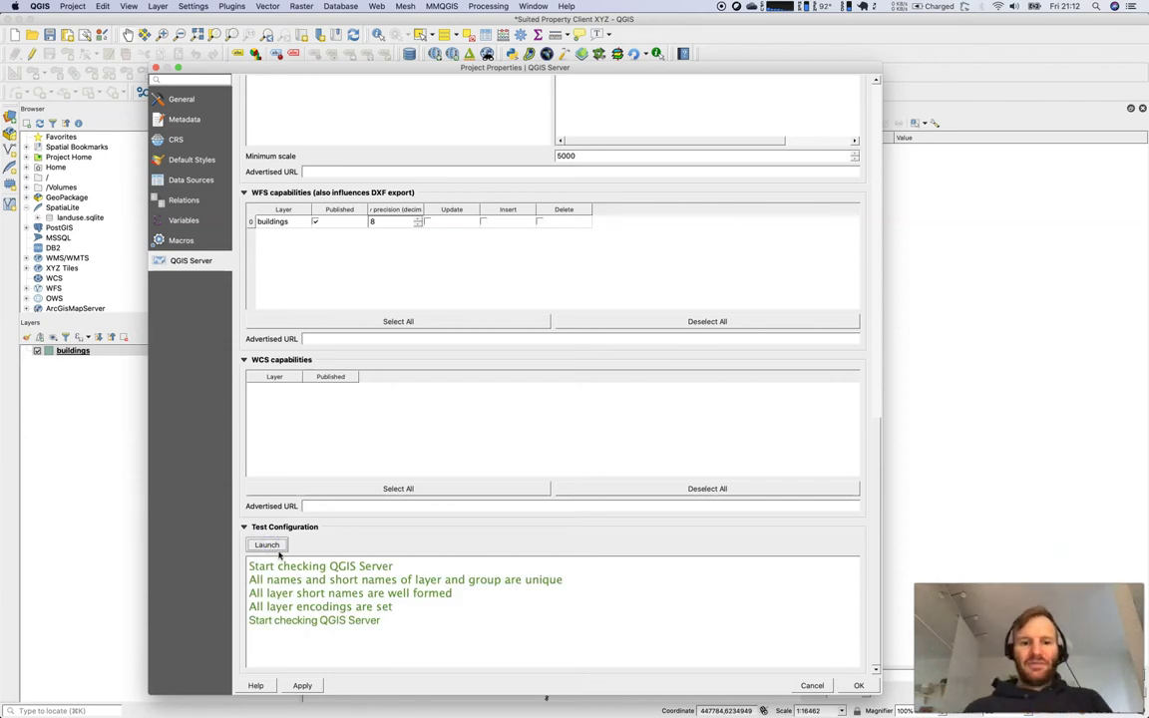
{"action": "left_click_drag", "start_coordinate": [276, 565], "coordinate": [411, 631]}
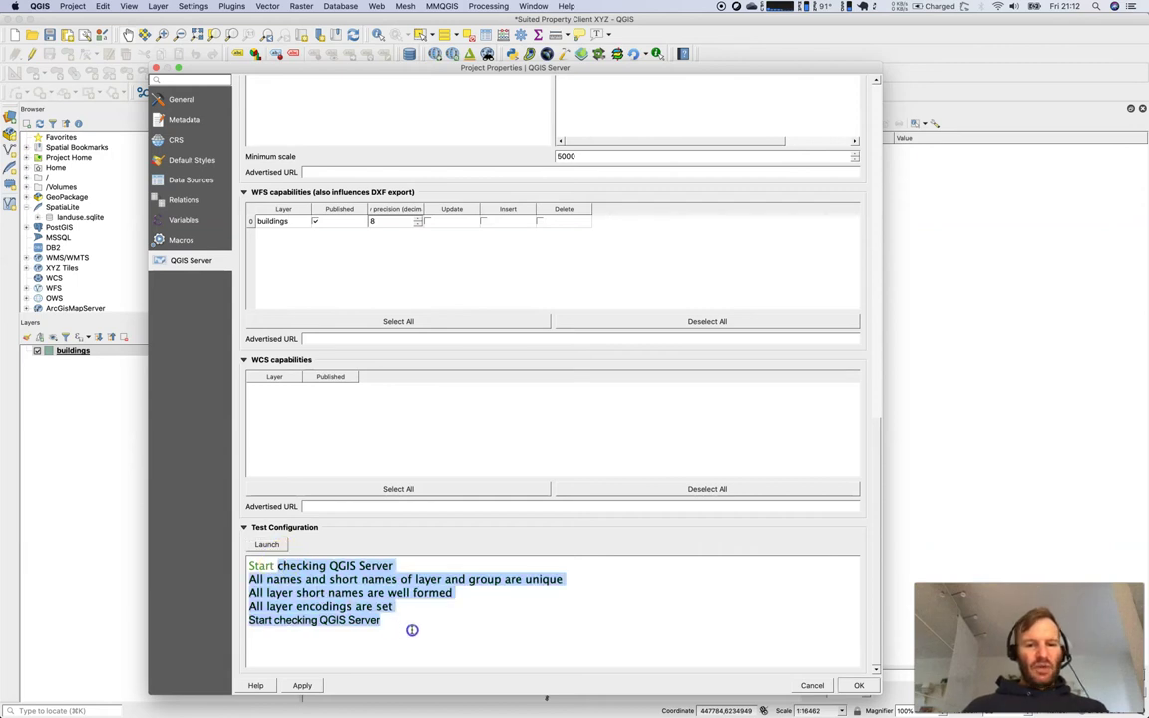
{"action": "left_click", "coordinate": [412, 630]}
{"action": "left_click_drag", "start_coordinate": [278, 566], "coordinate": [380, 562]}
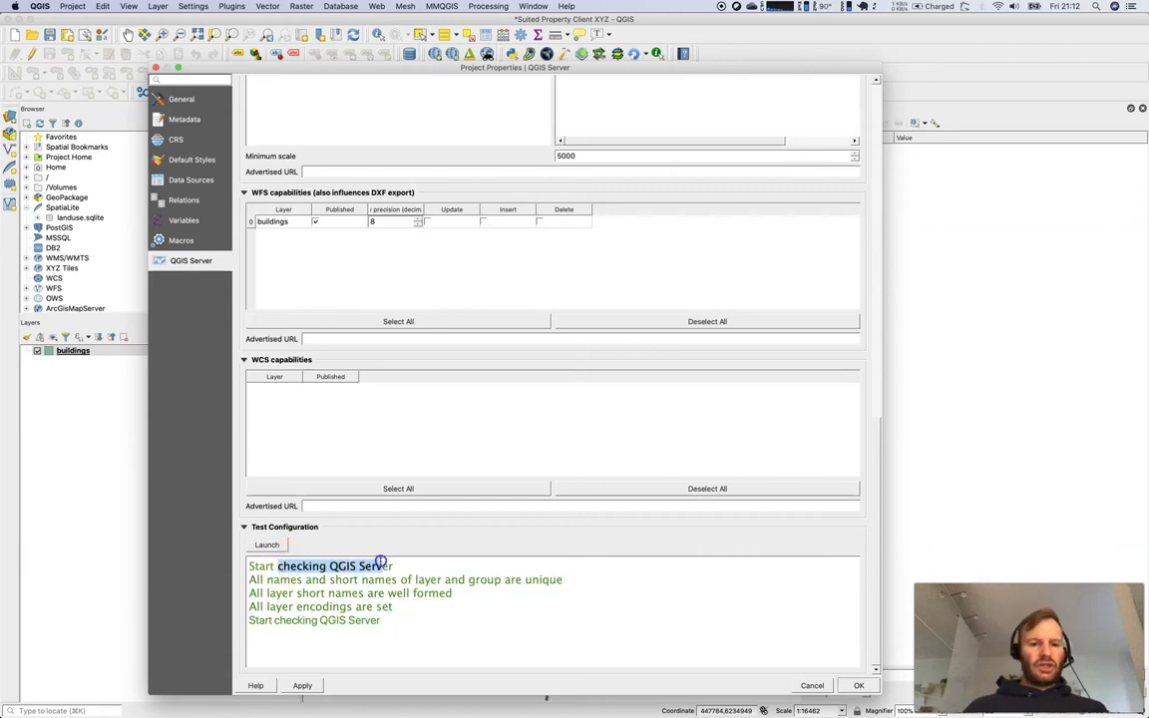
{"action": "left_click_drag", "start_coordinate": [296, 579], "coordinate": [562, 580]}
{"action": "left_click", "coordinate": [477, 606]}
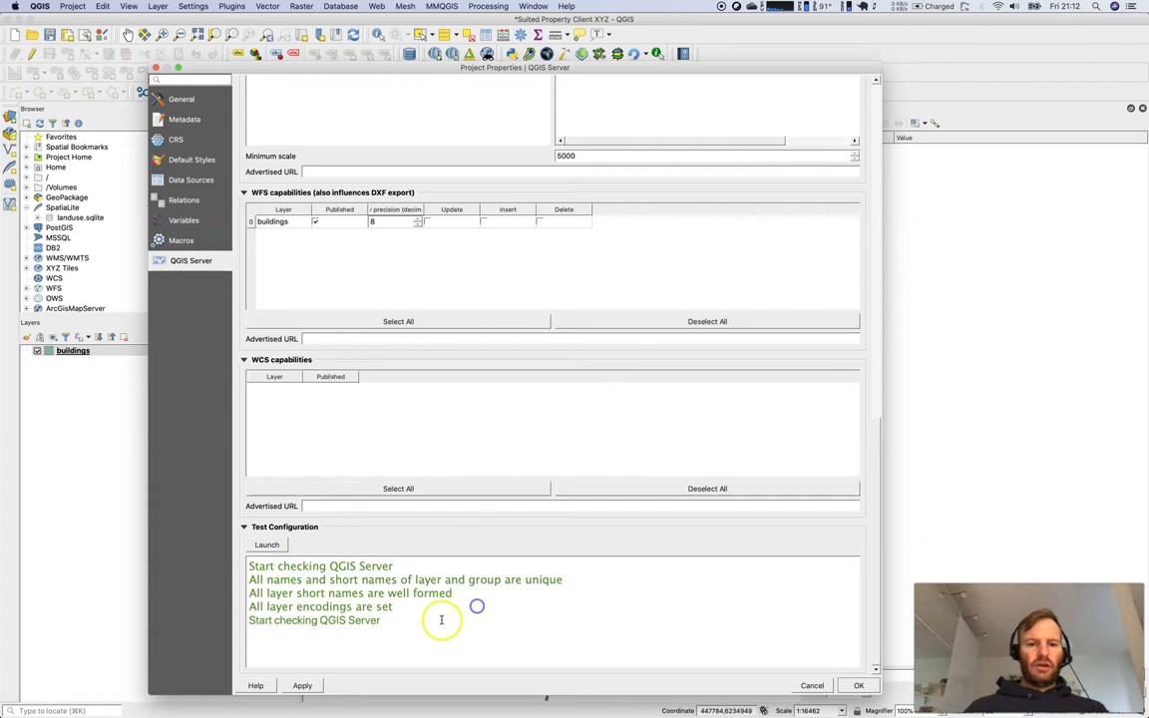
{"action": "left_click_drag", "start_coordinate": [338, 607], "coordinate": [249, 593]}
{"action": "left_click", "coordinate": [276, 605]}
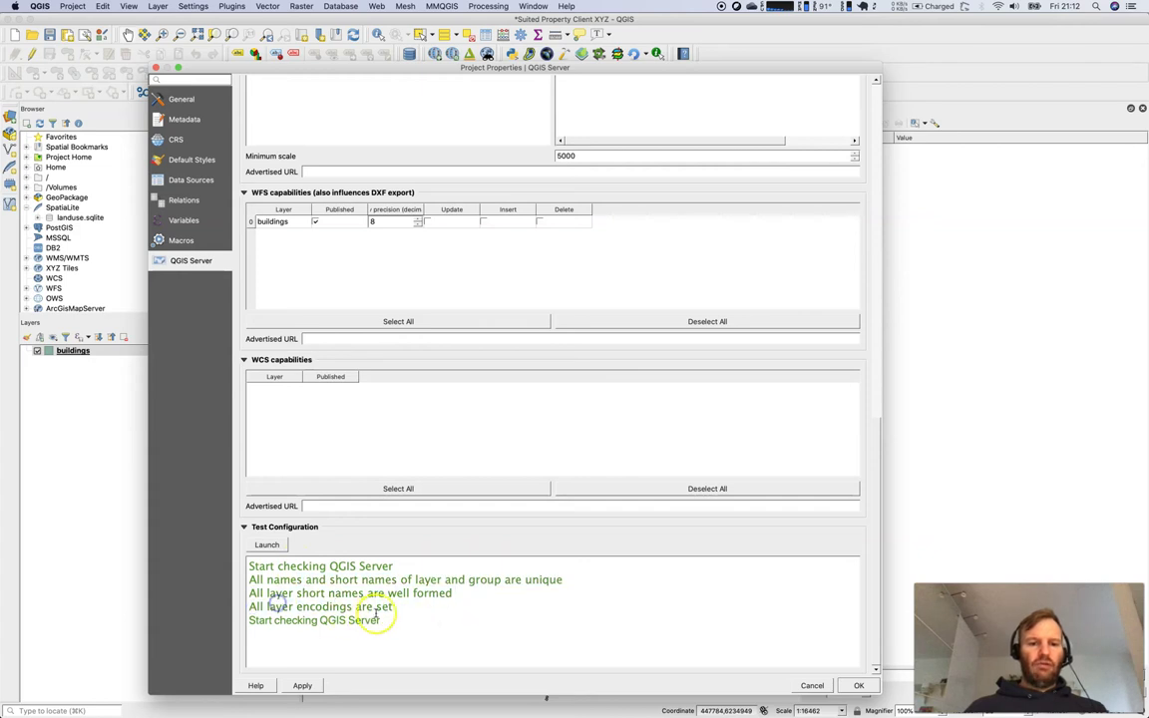
Accept the settings and close Project Properties
{"action": "left_click", "coordinate": [482, 620]}
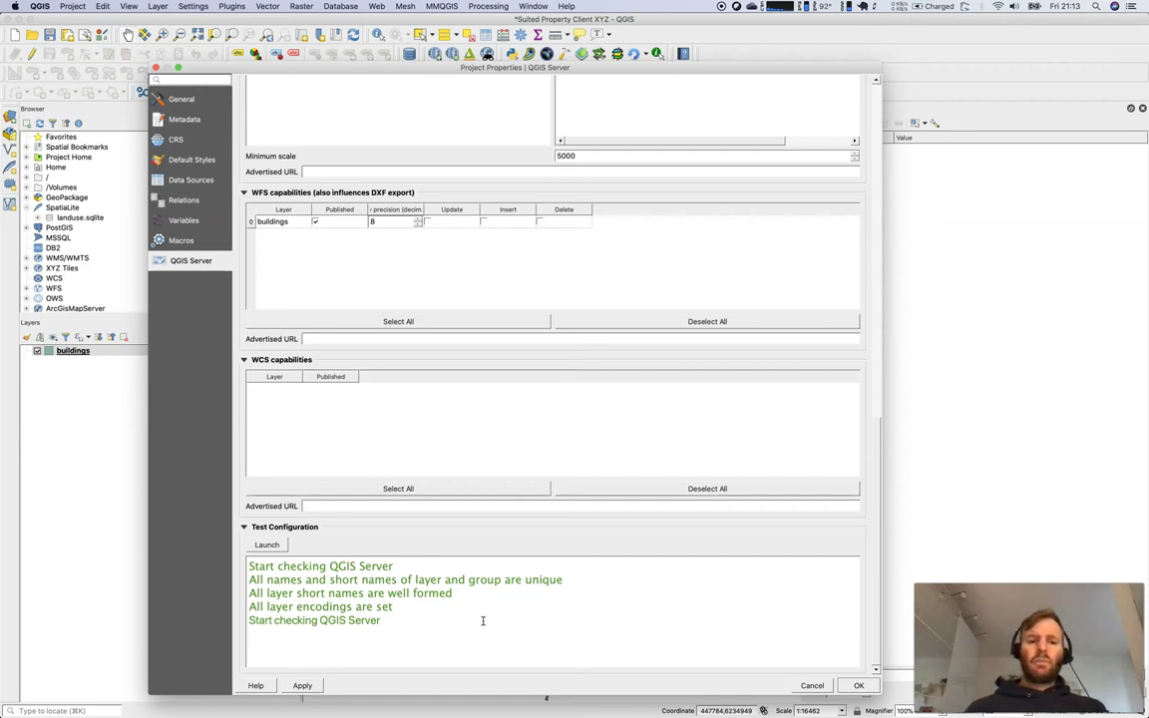
{"action": "left_click", "coordinate": [511, 612]}
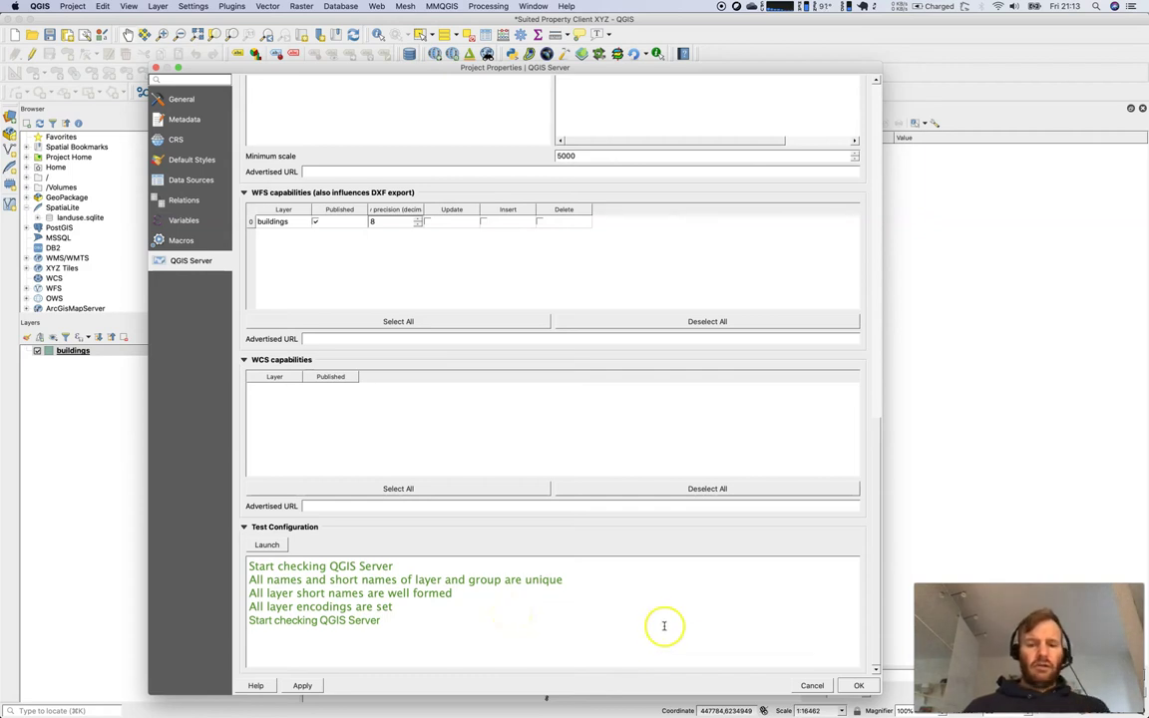
{"action": "left_click", "coordinate": [857, 686]}
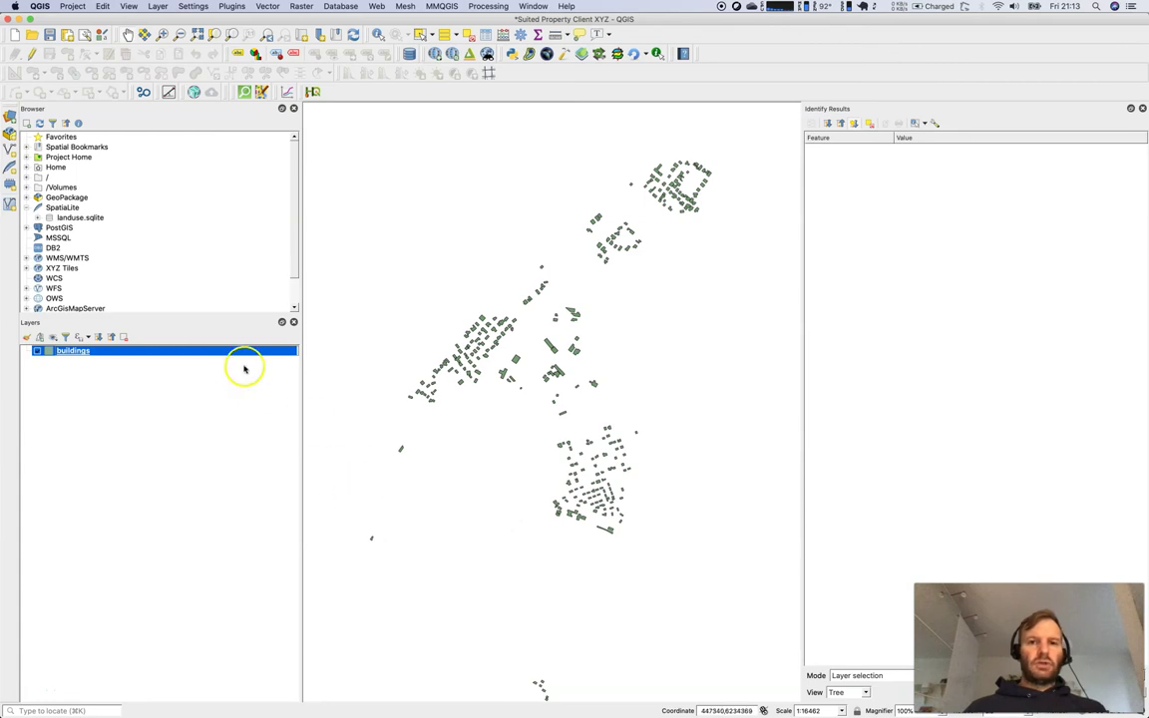
Save the QGIS project and switch over to the VirtualBox VM application
{"action": "left_click", "coordinate": [48, 36]}
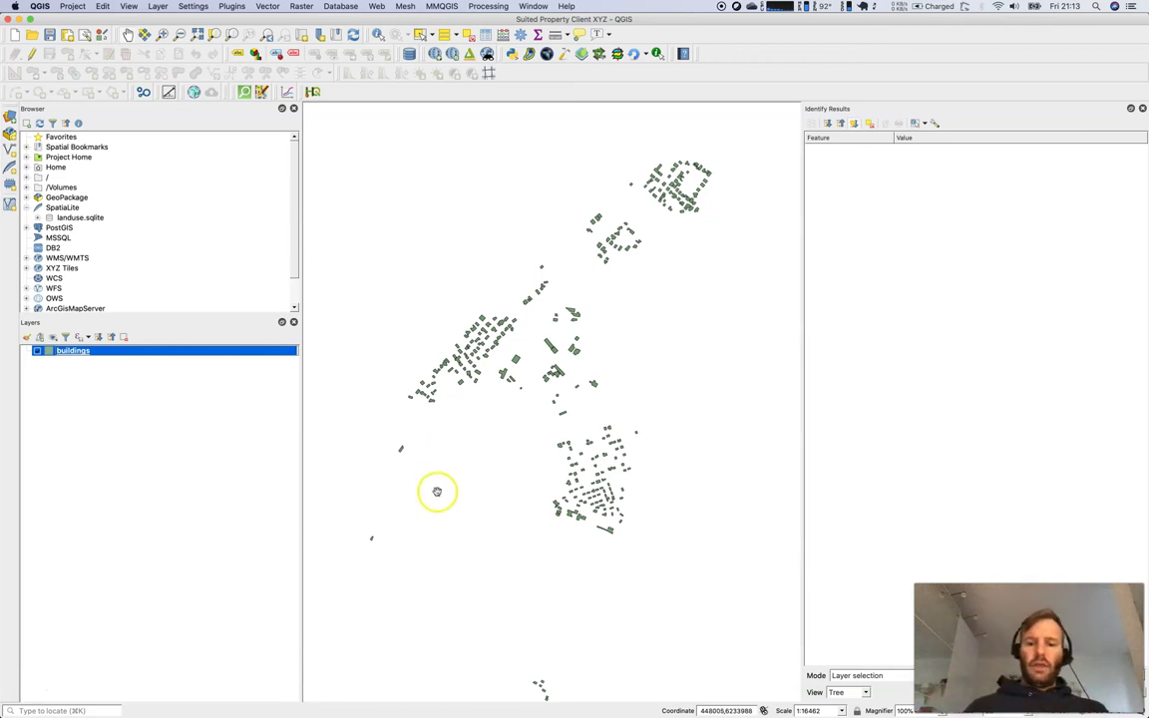
{"action": "key", "text": "super+Tab"}
{"action": "key", "text": "super+Tab"}
{"action": "key", "text": "super+Tab"}
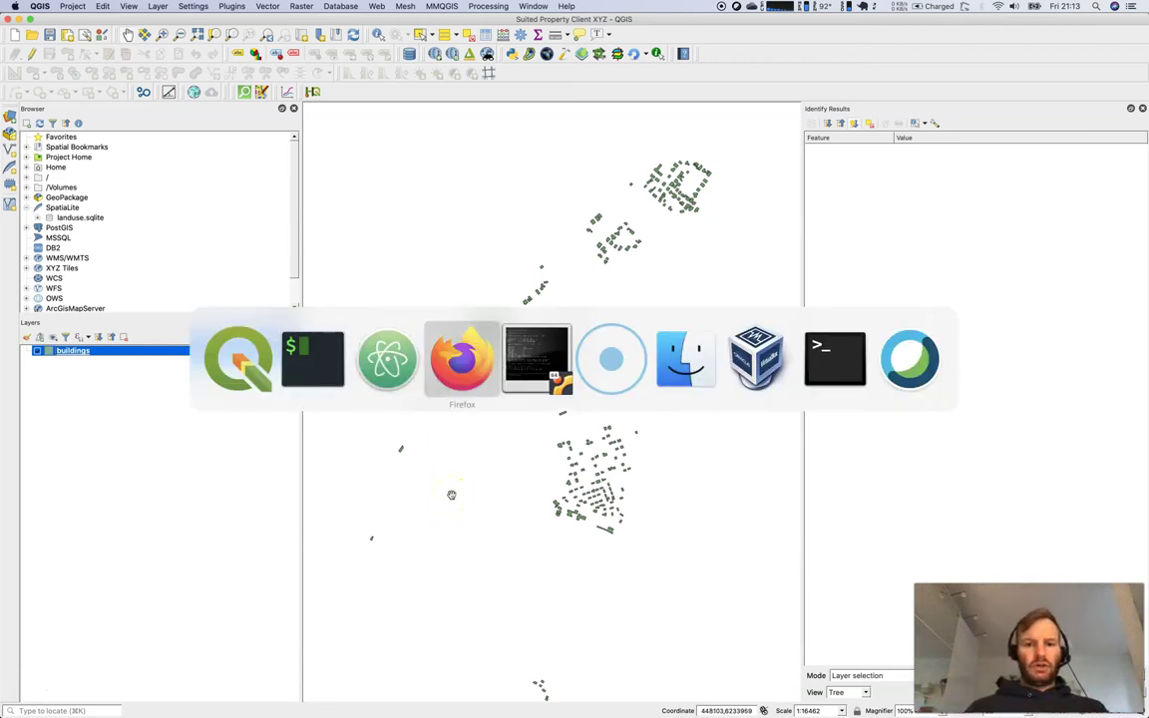
{"action": "key", "text": "super+Tab"}
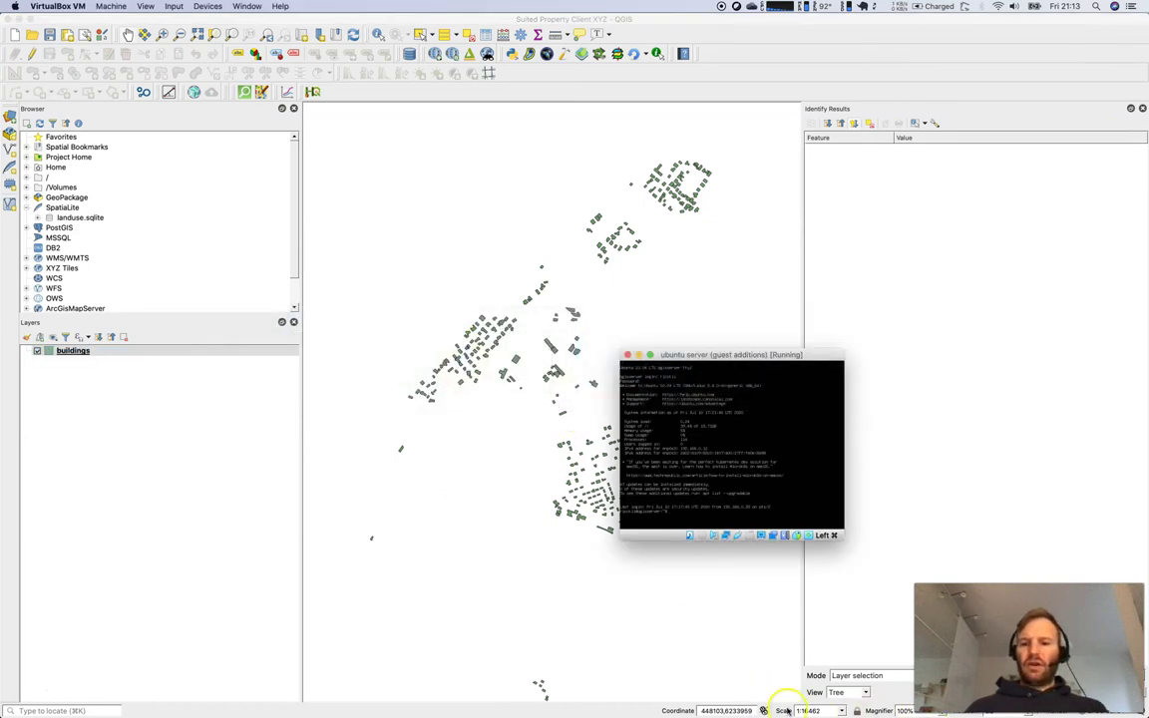
Bring up the VirtualBox VM Dock icon's options menu
{"action": "mouse_move", "coordinate": [758, 712]}
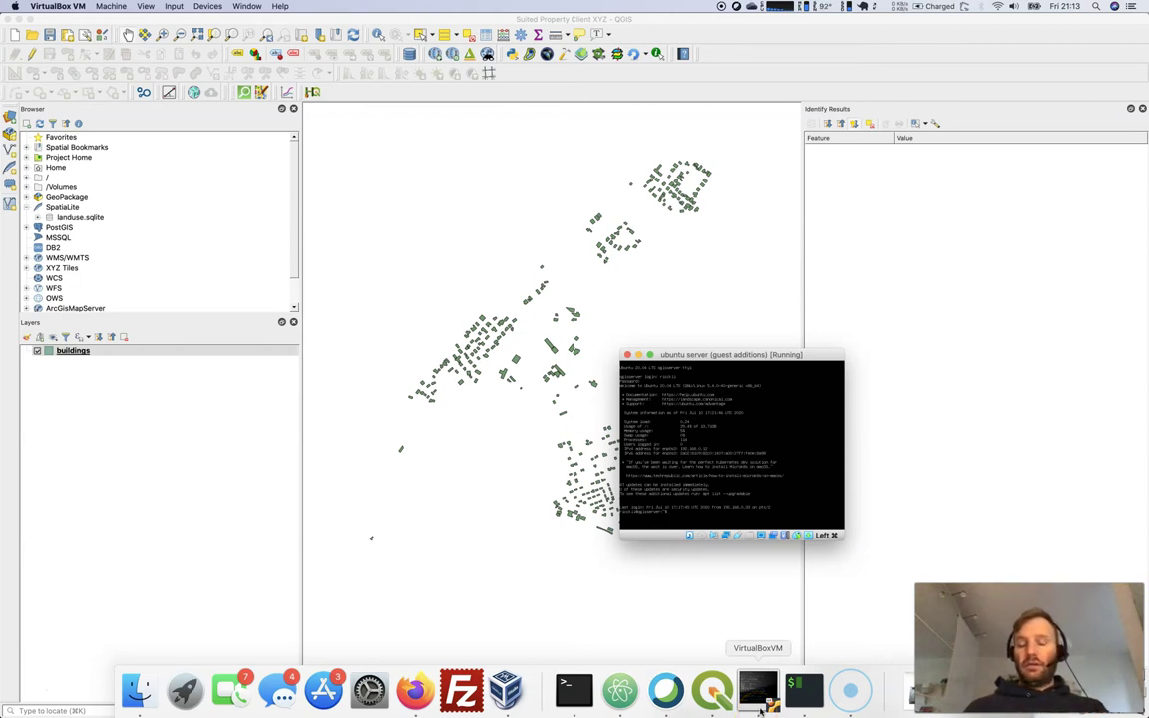
{"action": "left_click", "coordinate": [769, 702]}
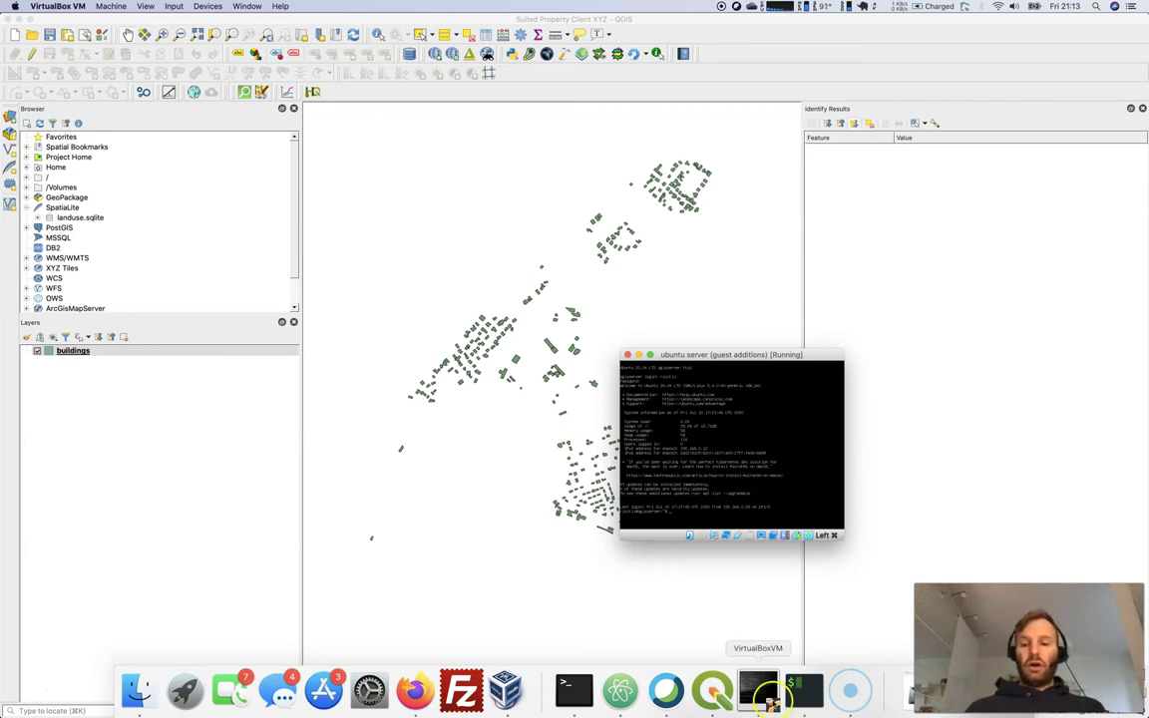
{"action": "left_click_drag", "start_coordinate": [769, 703], "coordinate": [810, 543]}
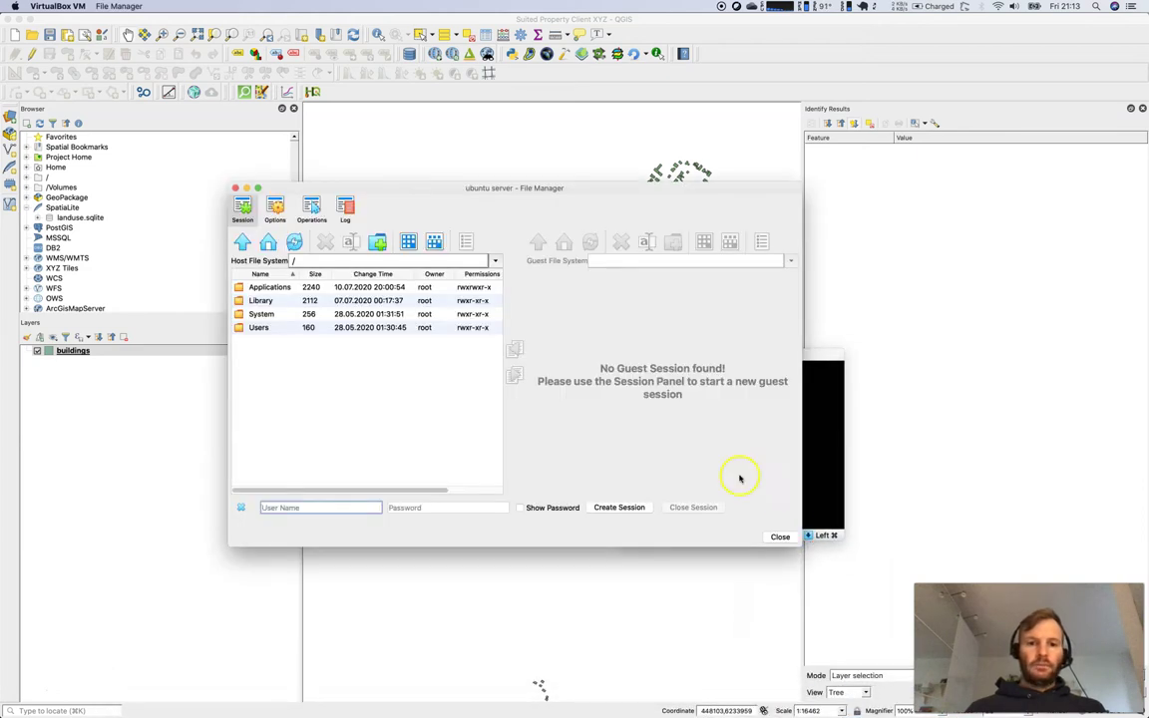
Enter the guest account's user name and password and create a file session with the Ubuntu guest
{"action": "left_click", "coordinate": [348, 508]}
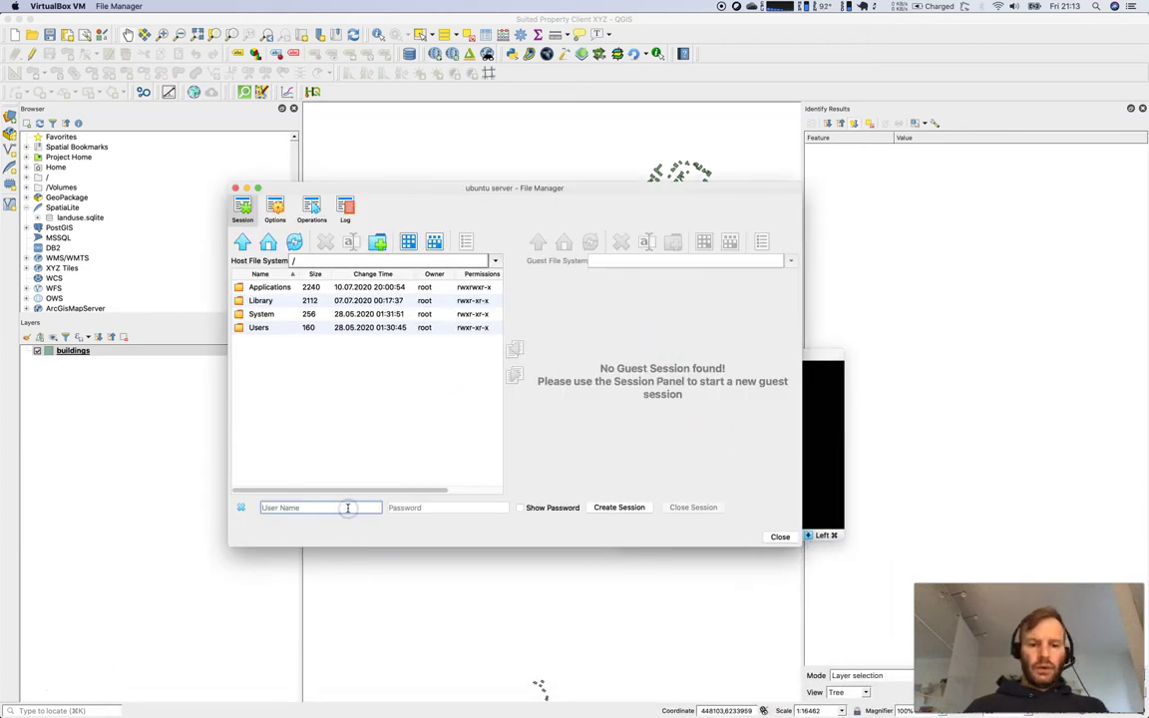
{"action": "type", "text": "ricckli"}
{"action": "key", "text": "Tab"}
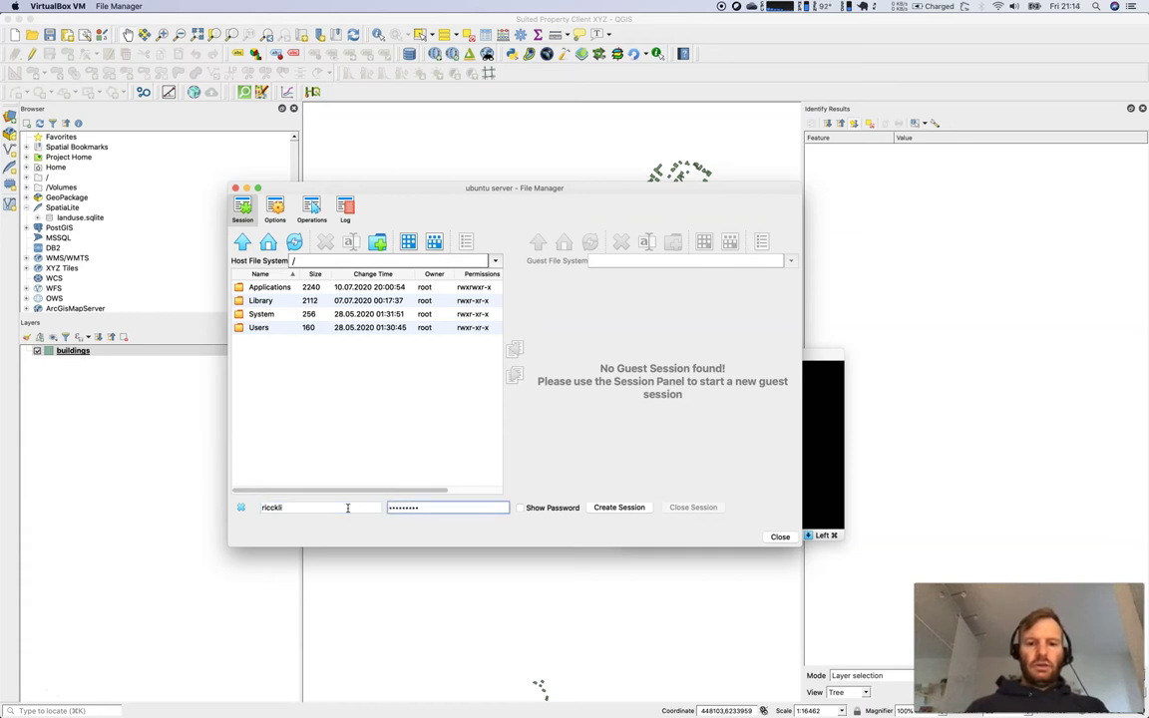
{"action": "left_click", "coordinate": [625, 508]}
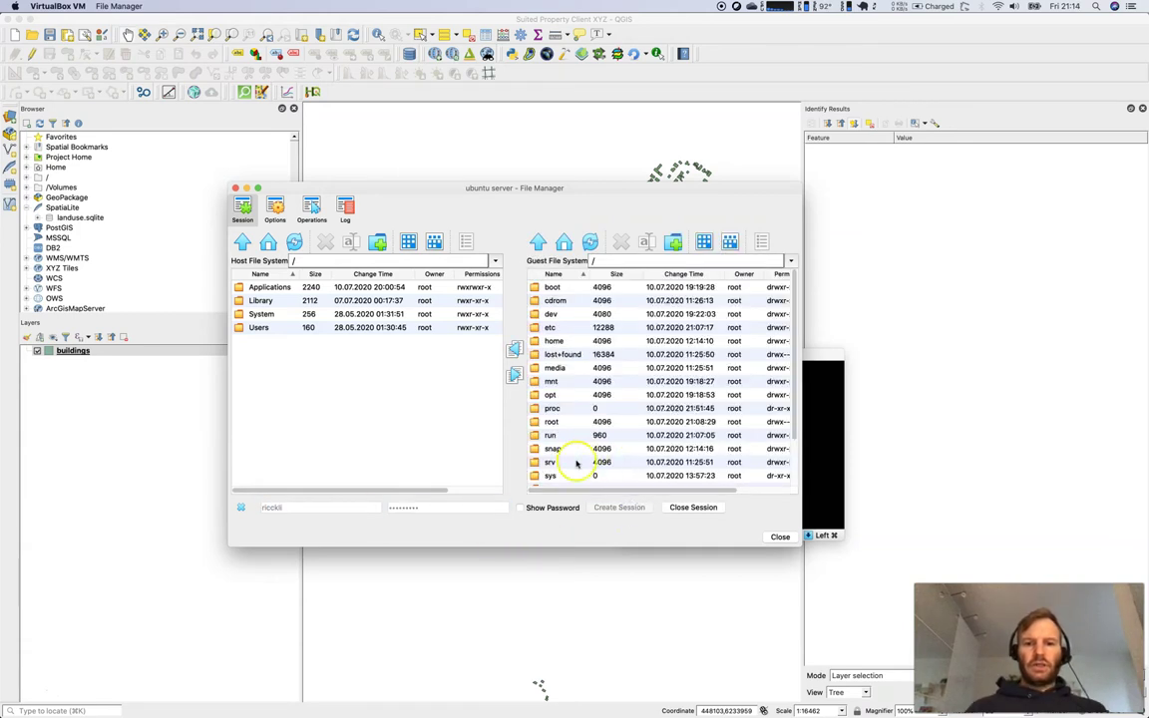
On the host side, open Users > home > Projects and select lesson12.qgs and buildings.geojson
{"action": "double_click", "coordinate": [262, 326]}
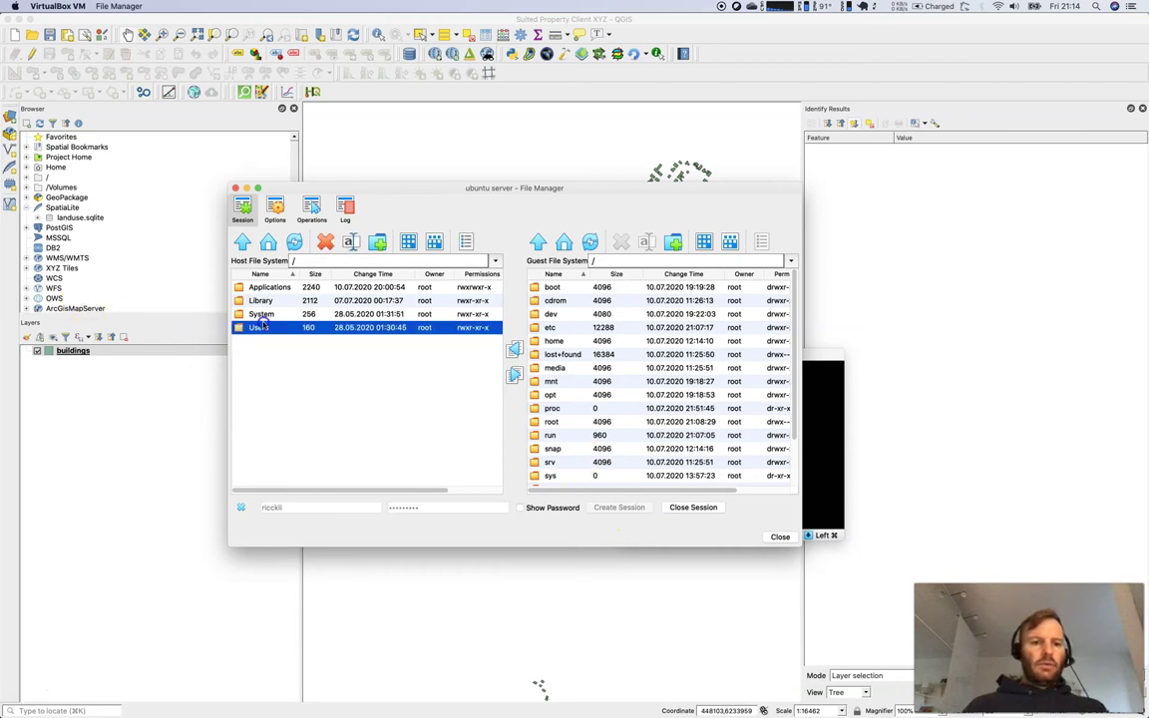
{"action": "double_click", "coordinate": [263, 317]}
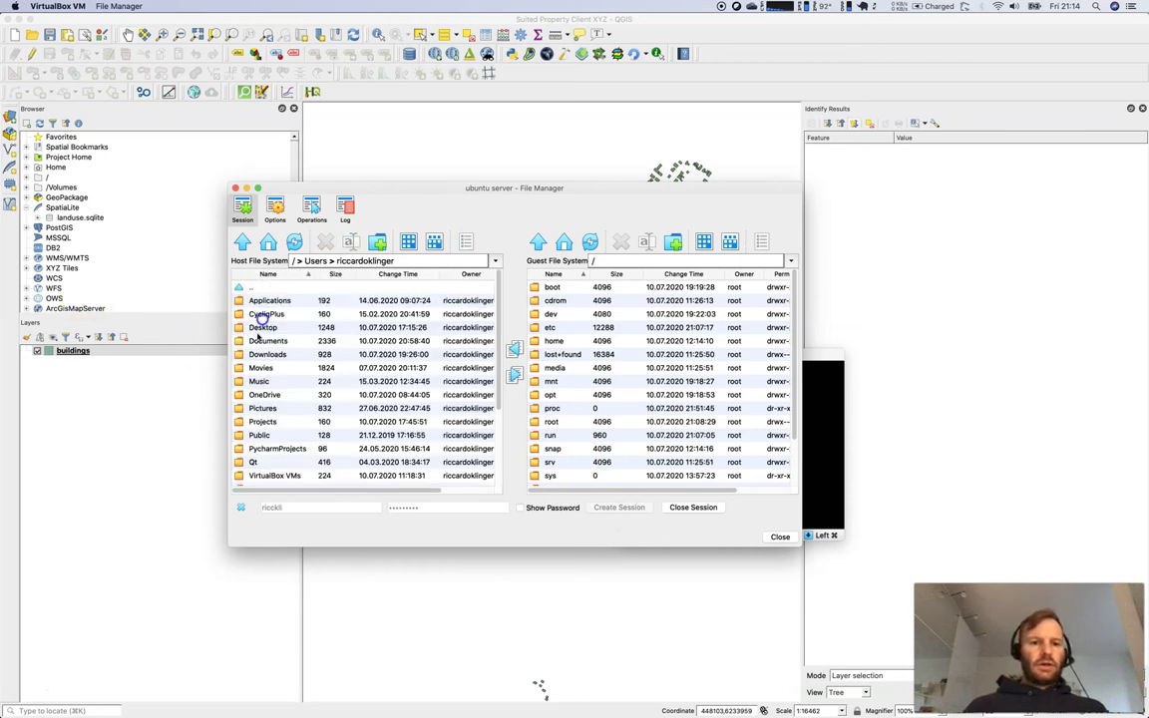
{"action": "double_click", "coordinate": [258, 423]}
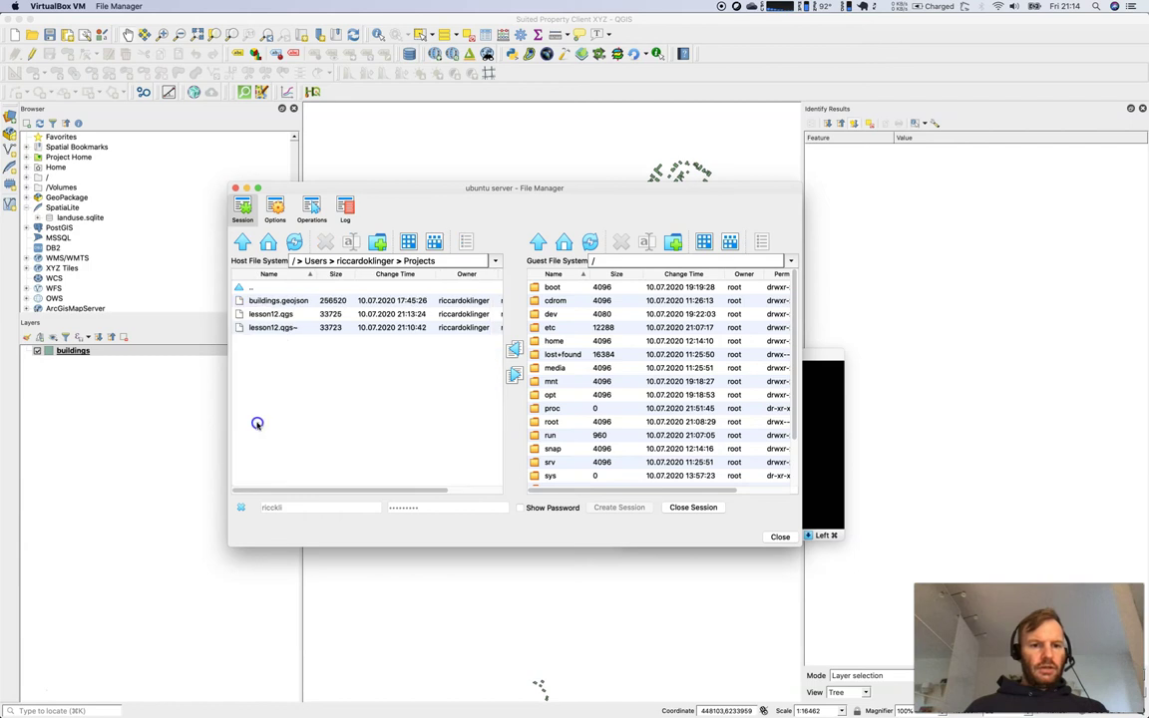
{"action": "left_click", "coordinate": [280, 315]}
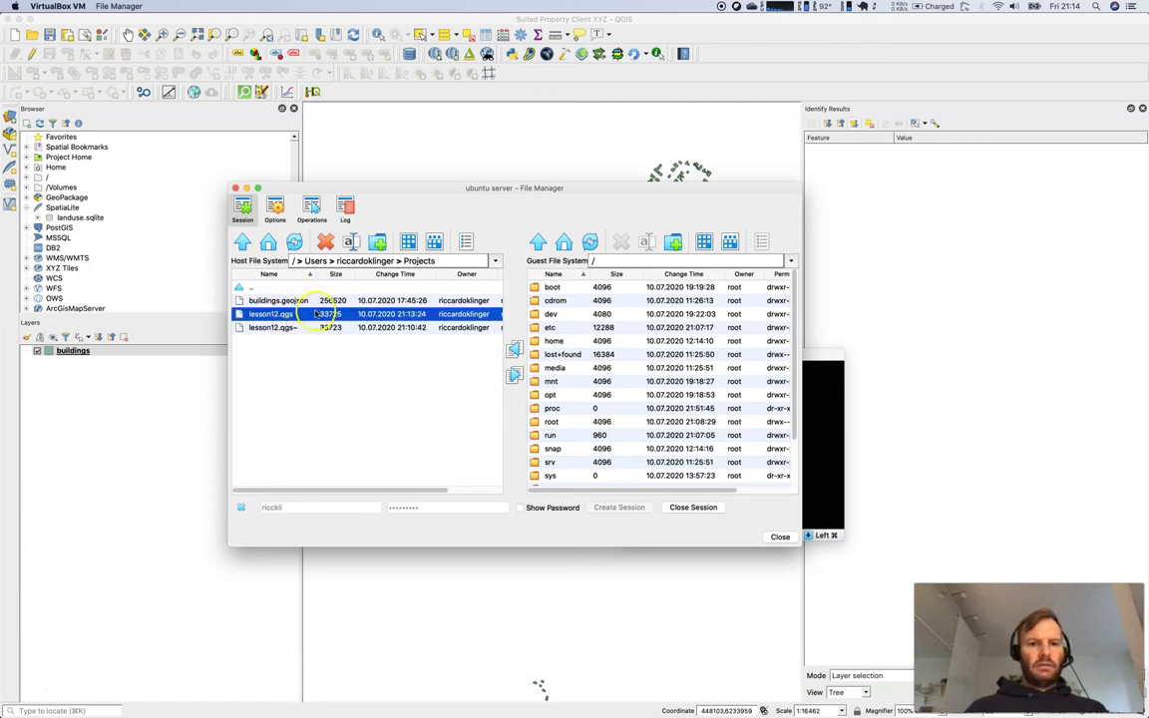
{"action": "left_click", "coordinate": [283, 302], "text": "shift"}
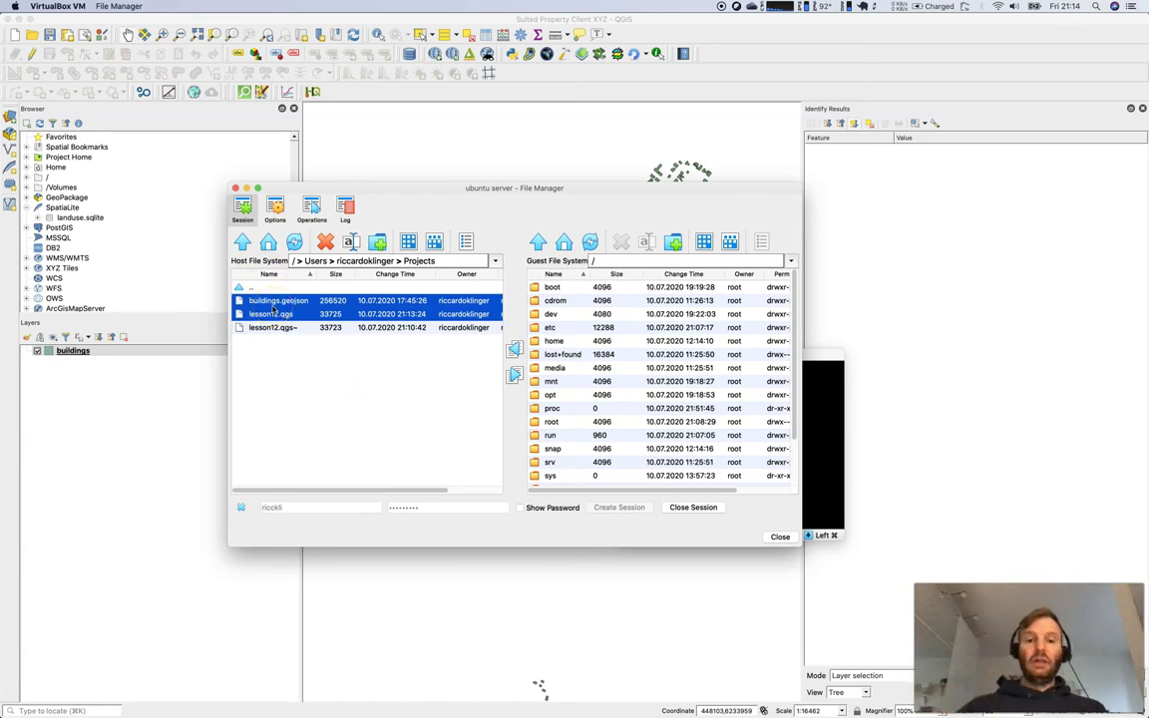
{"action": "left_click_drag", "start_coordinate": [339, 305], "coordinate": [42, 67]}
{"action": "left_click", "coordinate": [60, 17]}
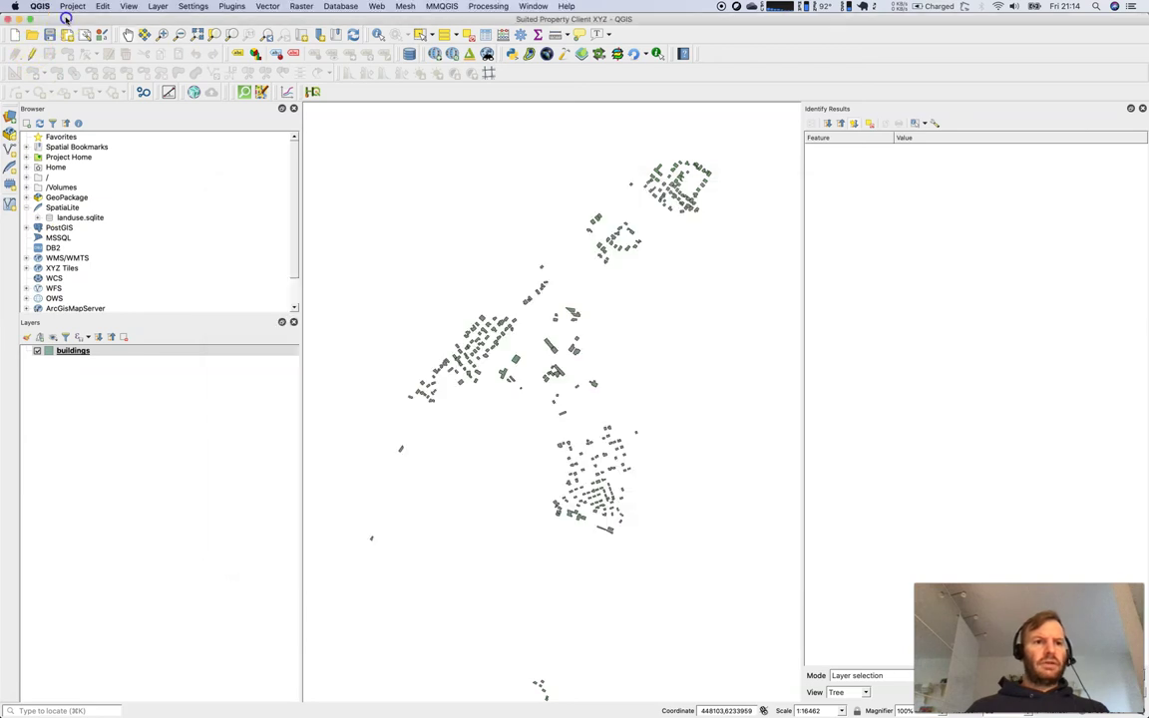
{"action": "left_click", "coordinate": [71, 6]}
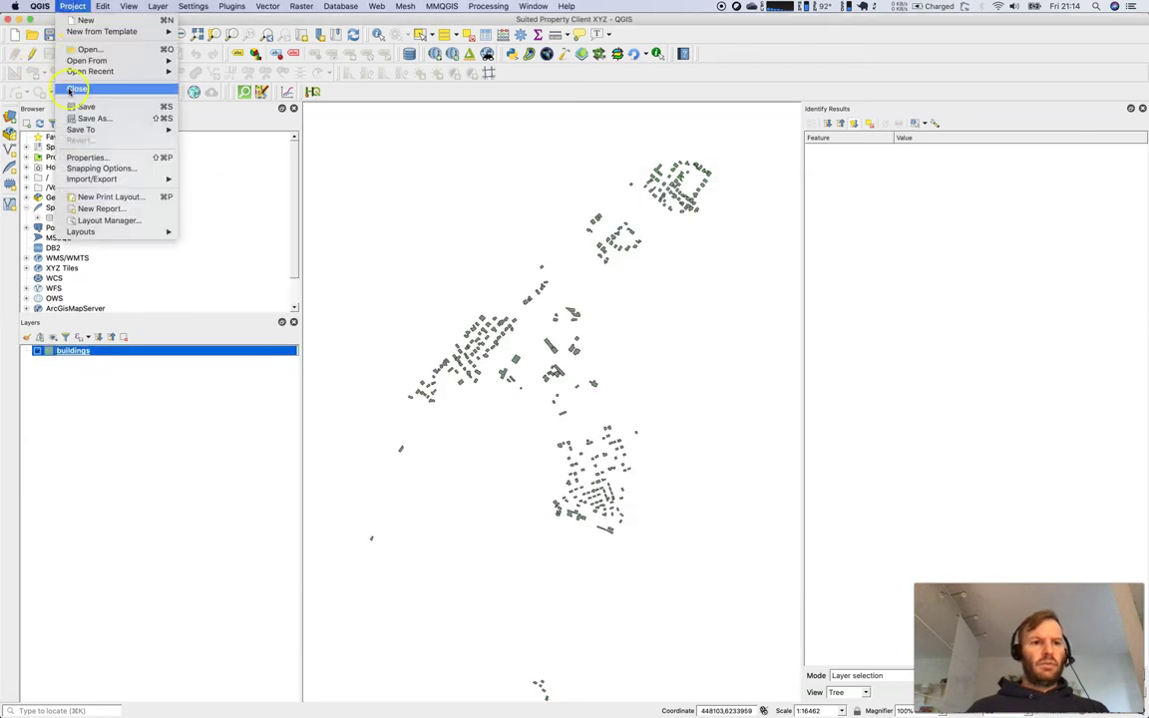
{"action": "left_click", "coordinate": [85, 157]}
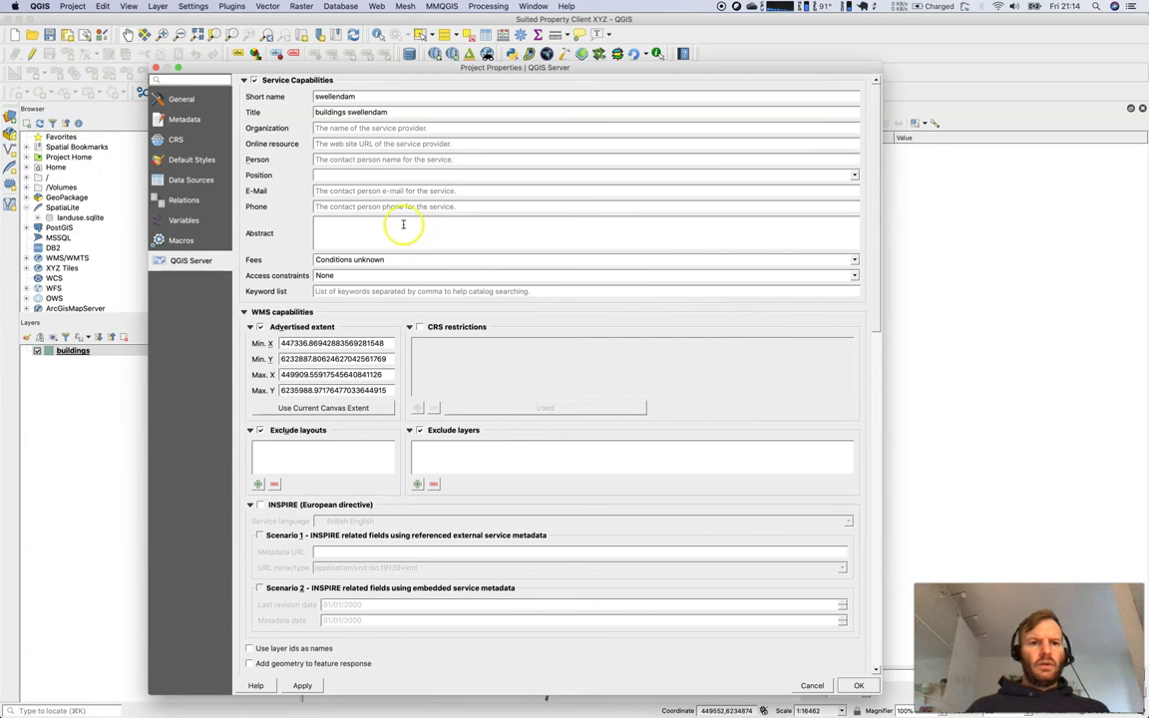
{"action": "left_click", "coordinate": [189, 103]}
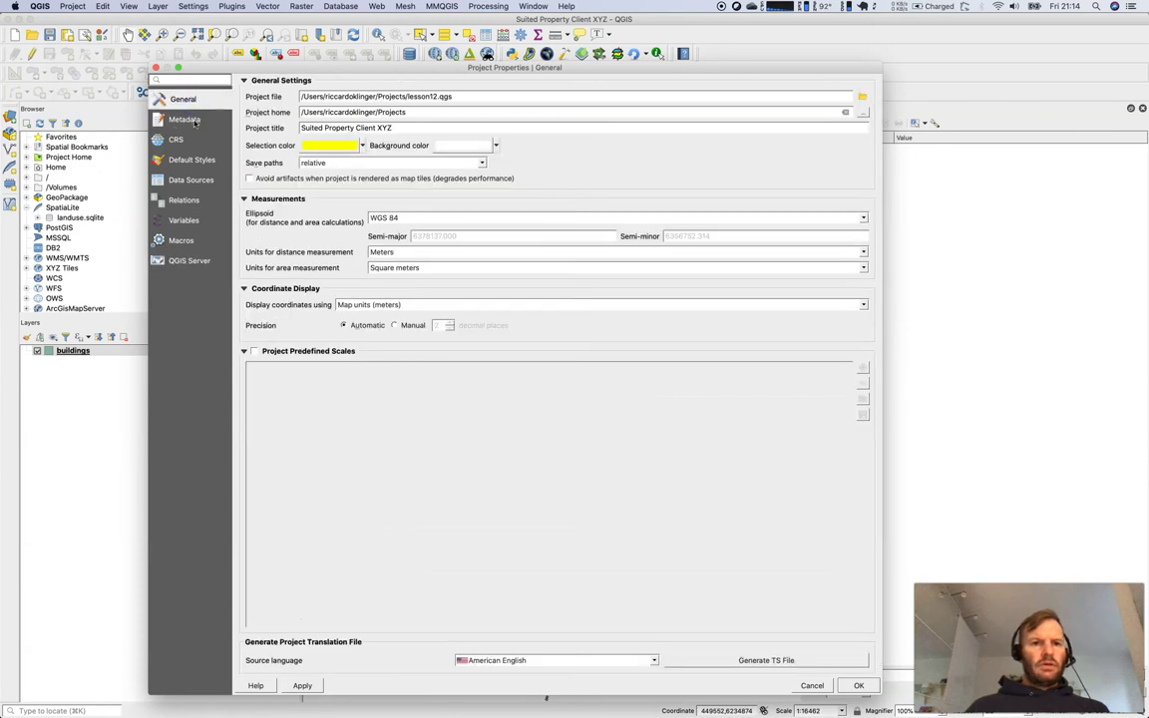
{"action": "left_click", "coordinate": [324, 165]}
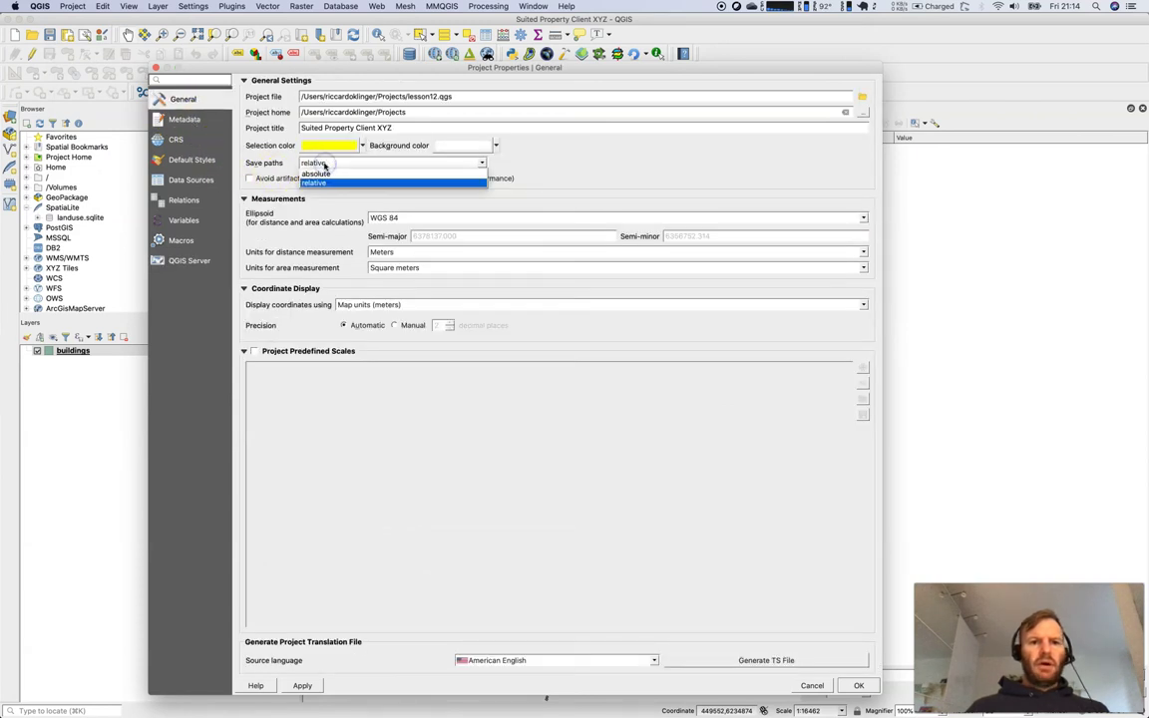
{"action": "left_click", "coordinate": [613, 163]}
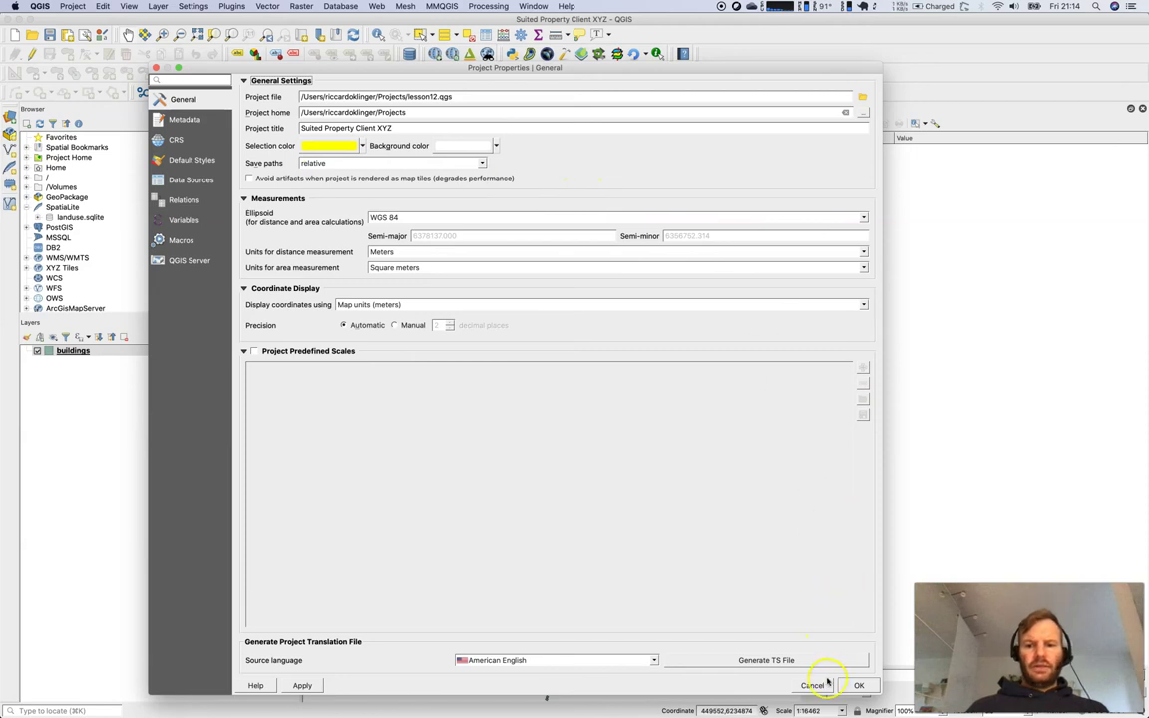
{"action": "left_click", "coordinate": [823, 684]}
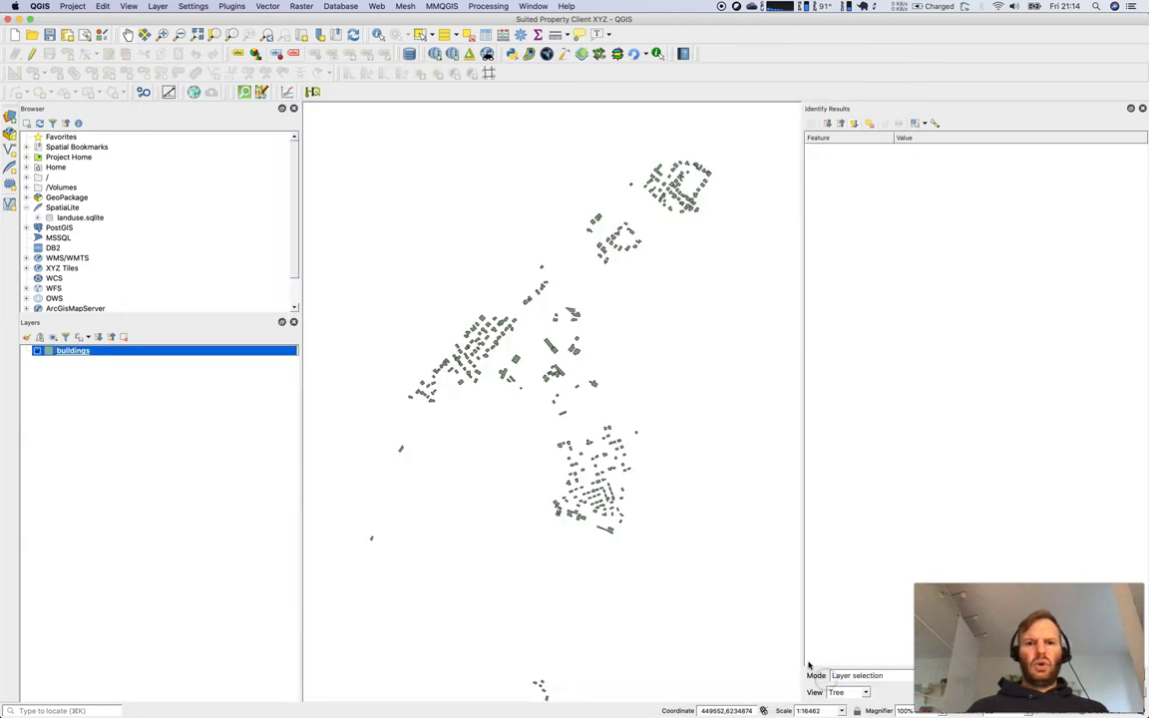
{"action": "key", "text": "super+Tab"}
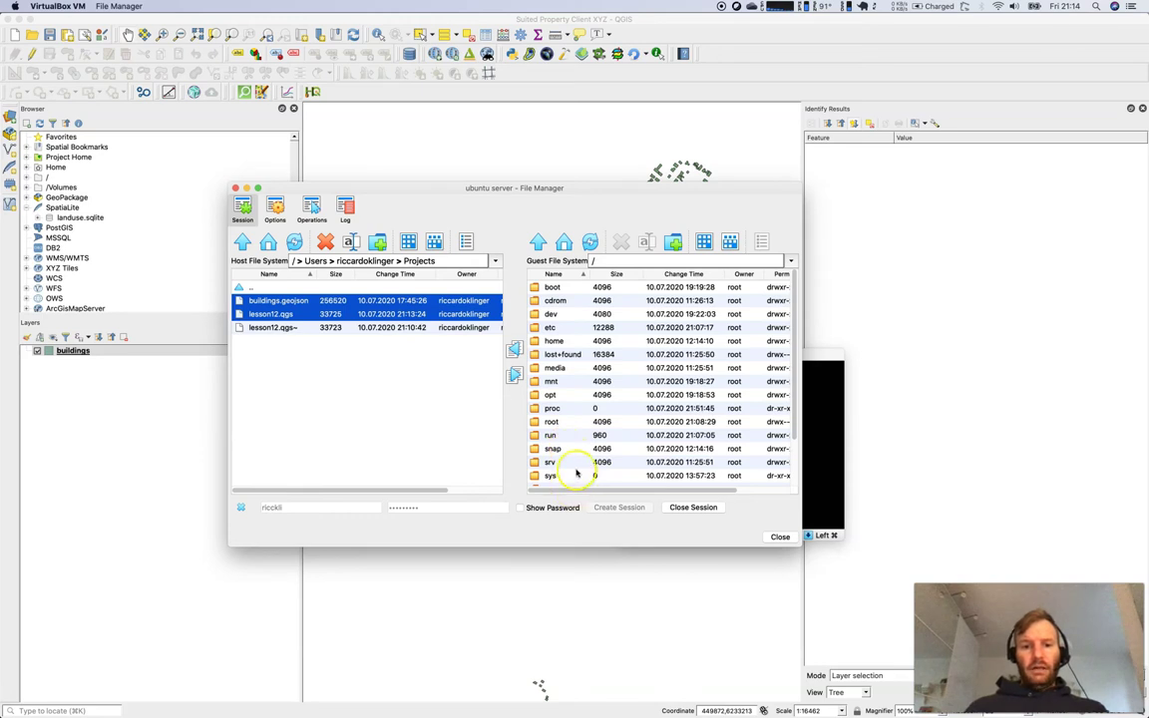
Copy buildings.geojson and lesson12.qgs from the host into the user's home folder on the guest
{"action": "double_click", "coordinate": [554, 340]}
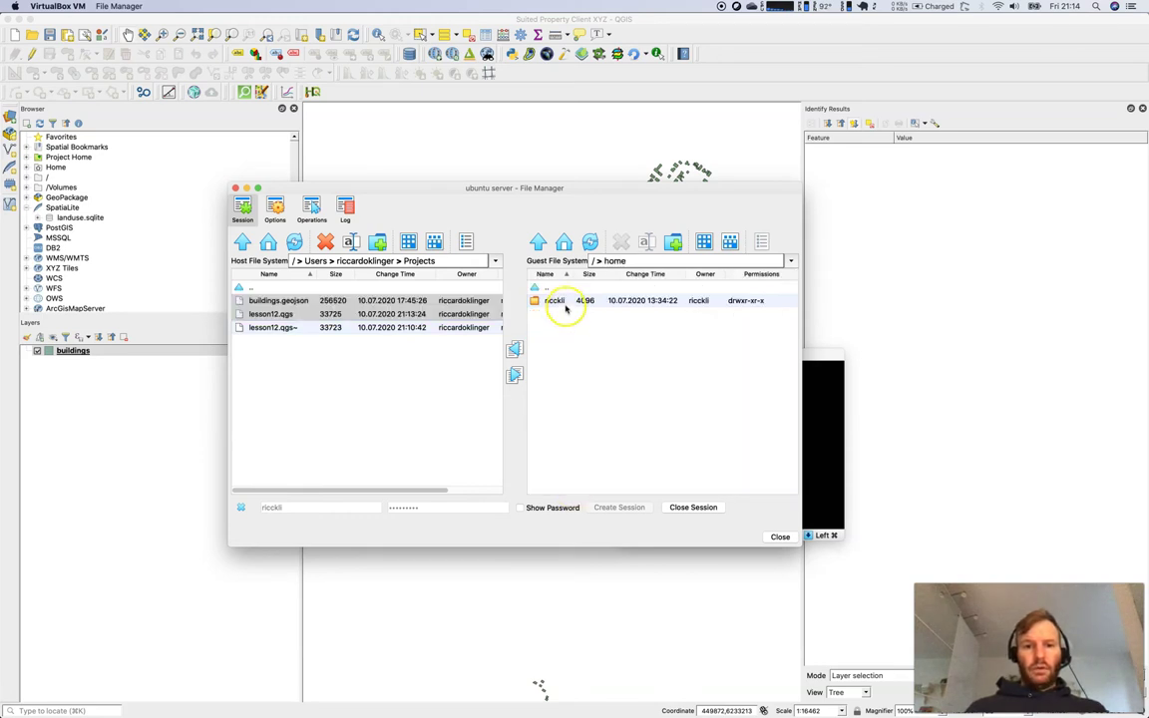
{"action": "double_click", "coordinate": [564, 302]}
{"action": "left_click_drag", "start_coordinate": [399, 300], "coordinate": [479, 315]}
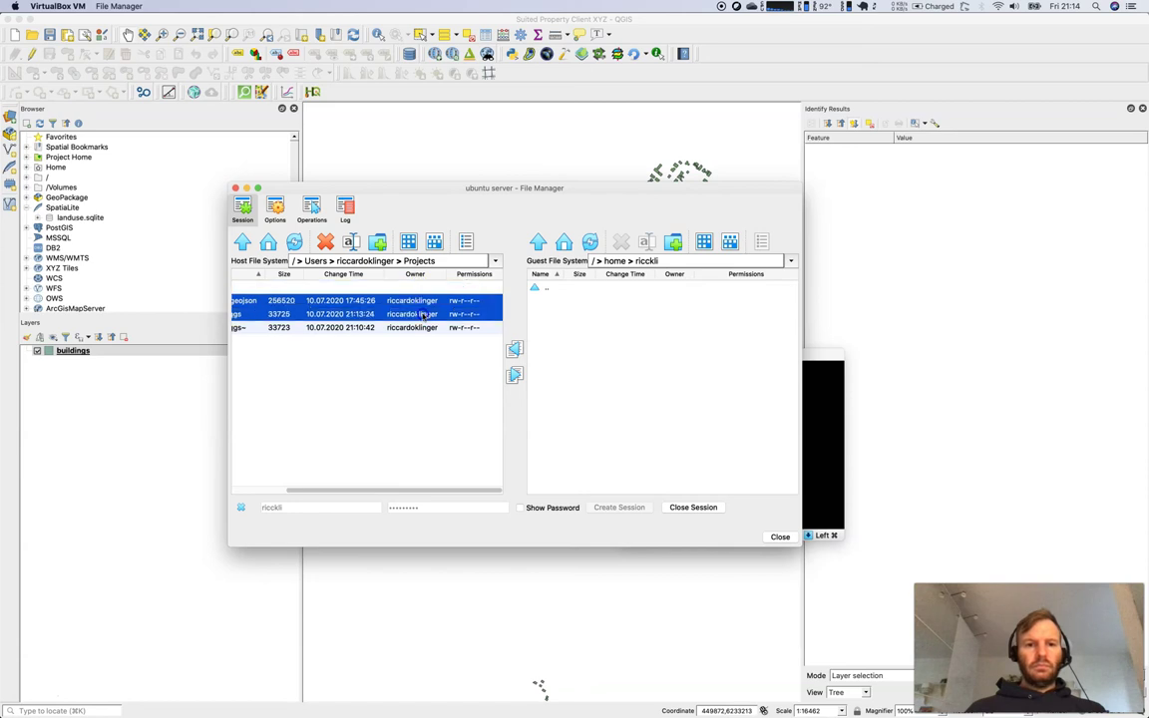
{"action": "left_click", "coordinate": [516, 376]}
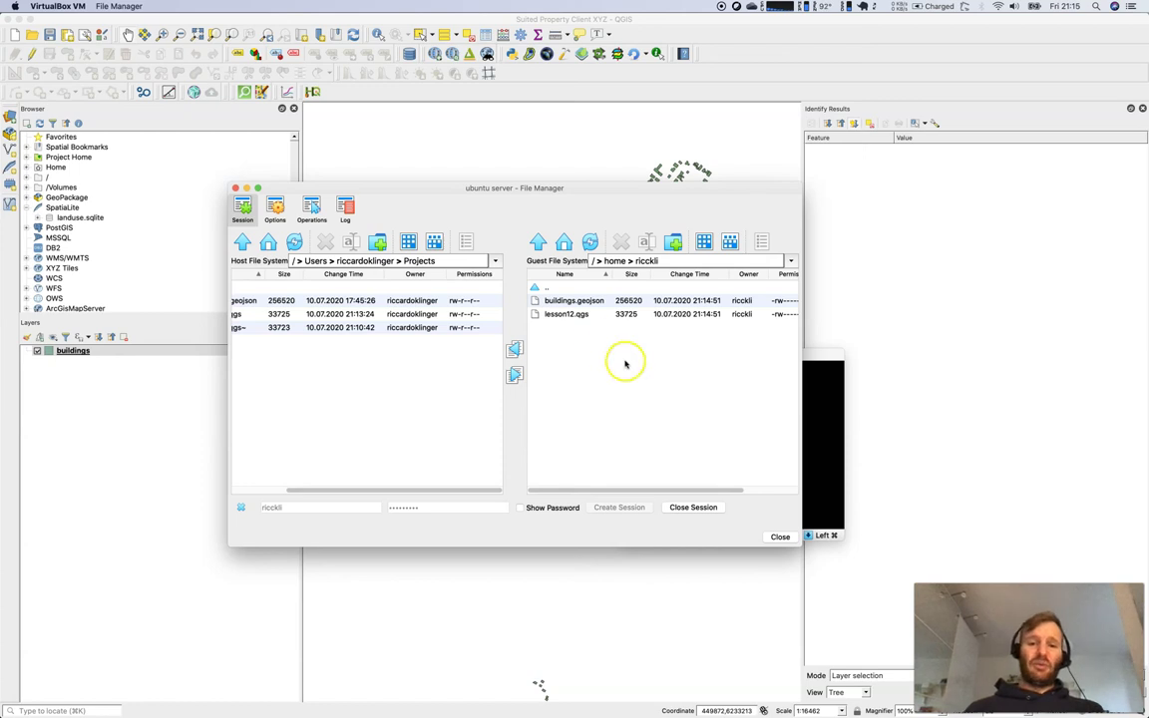
Close the VirtualBox File Manager and return to QGIS and the terminal
{"action": "left_click", "coordinate": [776, 538]}
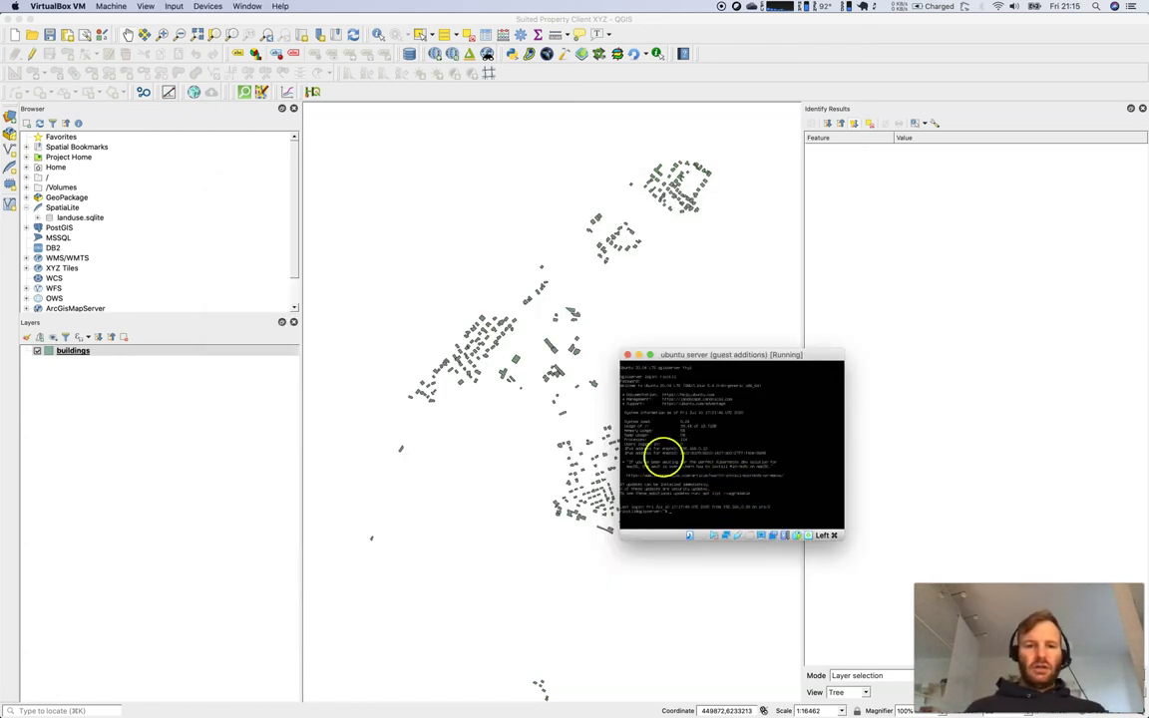
{"action": "left_click", "coordinate": [664, 289]}
{"action": "key", "text": "super+Tab"}
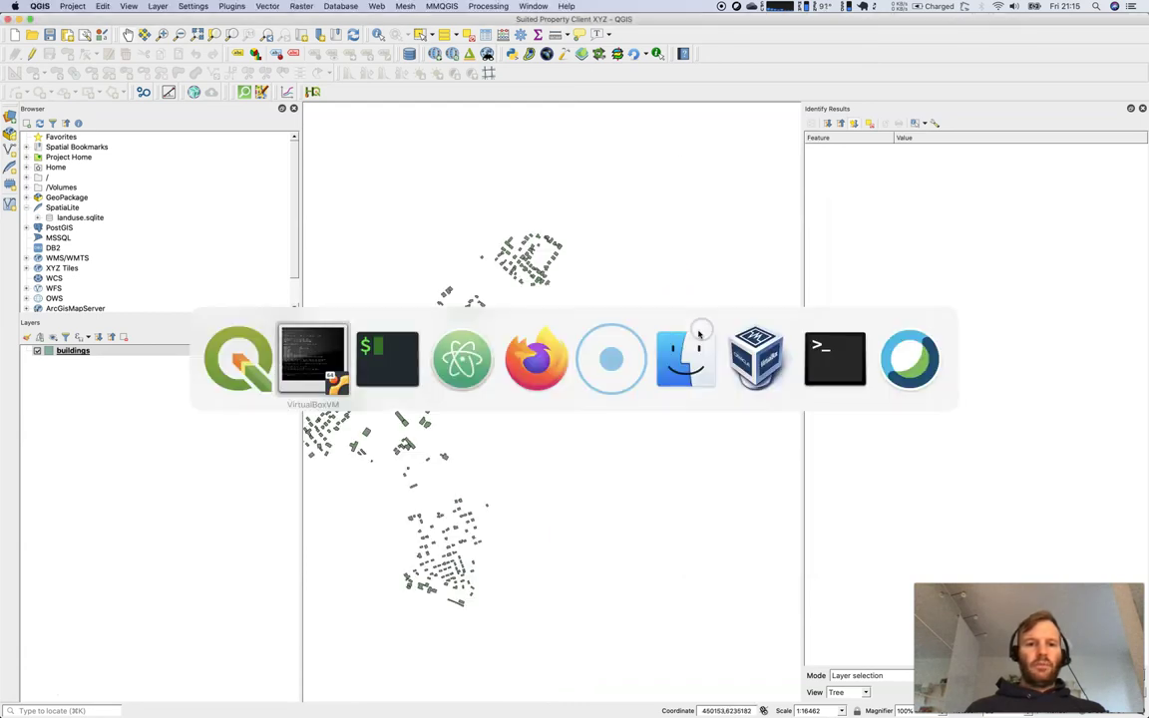
{"action": "key", "text": "super+Tab"}
Bring the iTerm2 server shell to the front
{"action": "left_click", "coordinate": [441, 354]}
{"action": "key", "text": "super+Tab"}
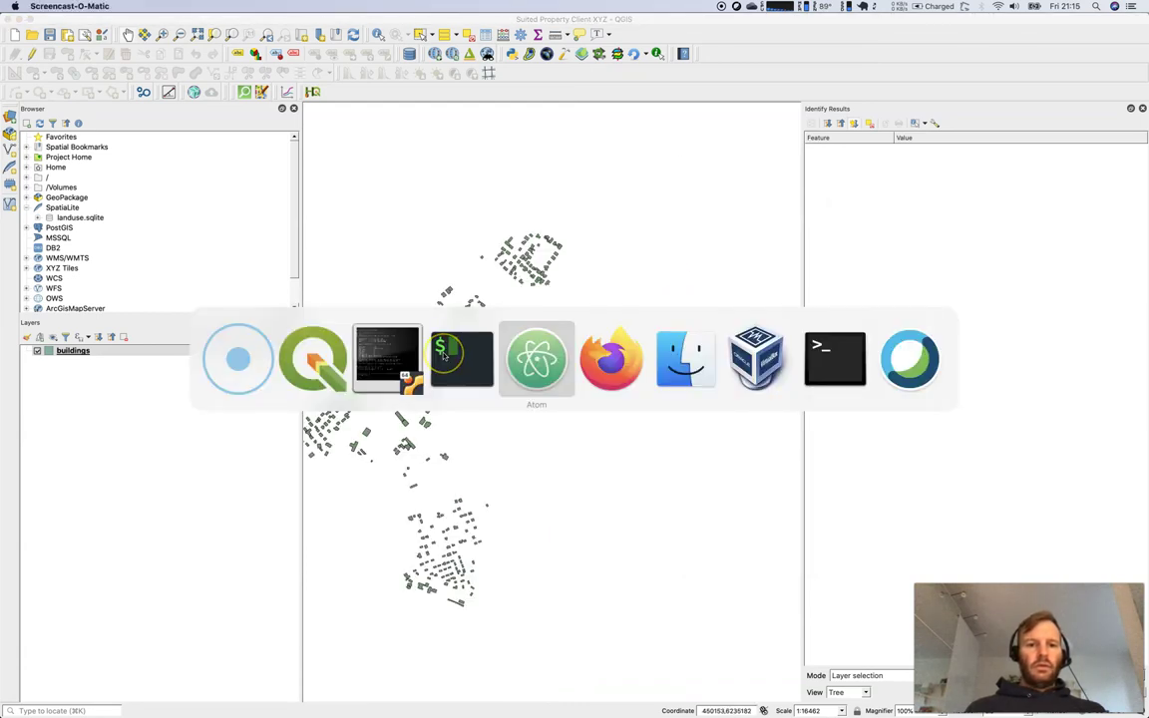
{"action": "left_click", "coordinate": [487, 400]}
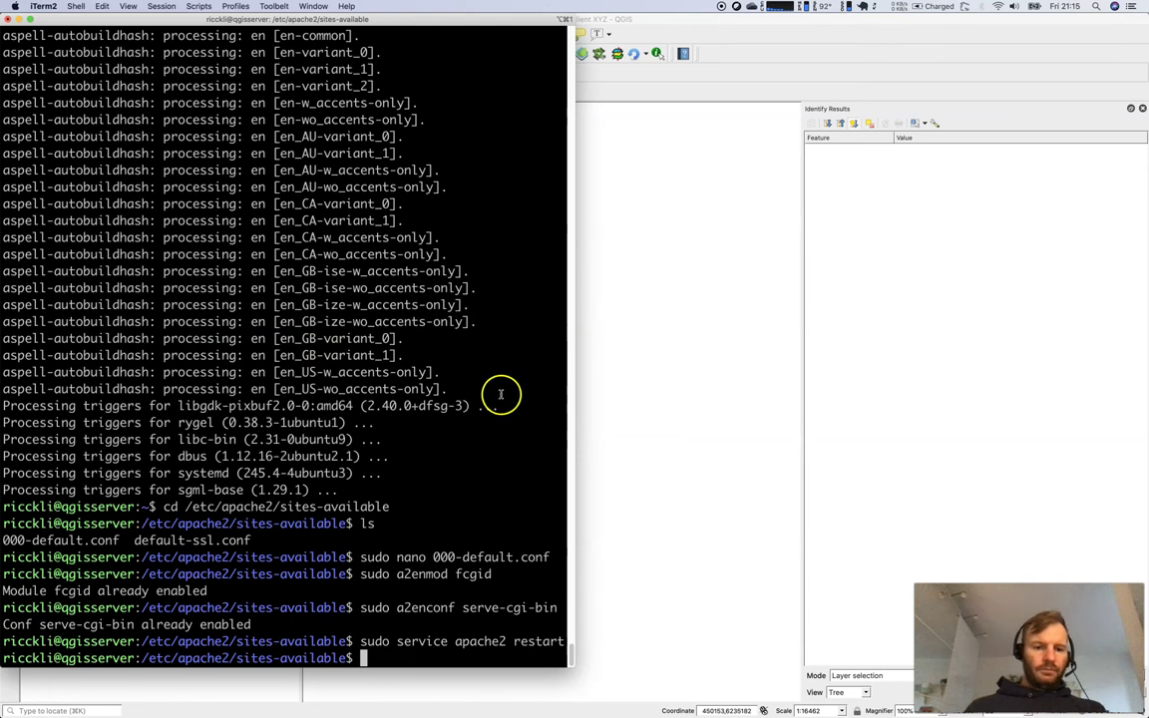
Change into the user's home directory on the server and list it, showing buildings.geojson and lesson12.qgs
{"action": "type", "text": "cd "}
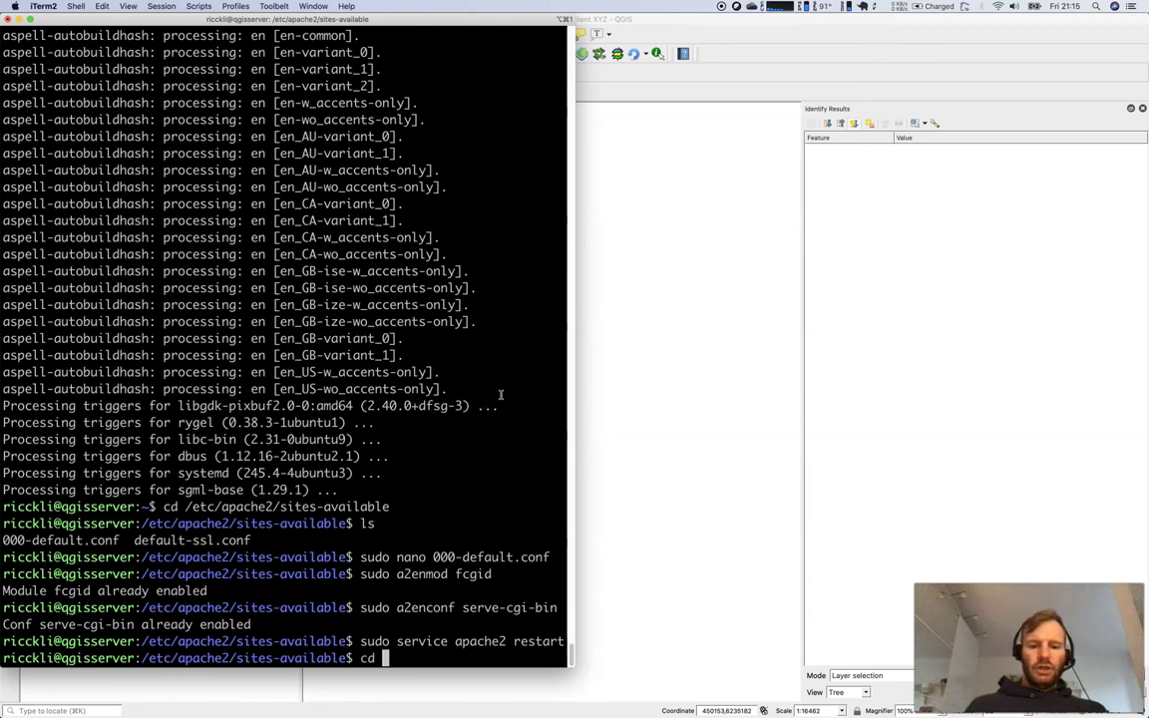
{"action": "type", "text": "/home/ricckli/"}
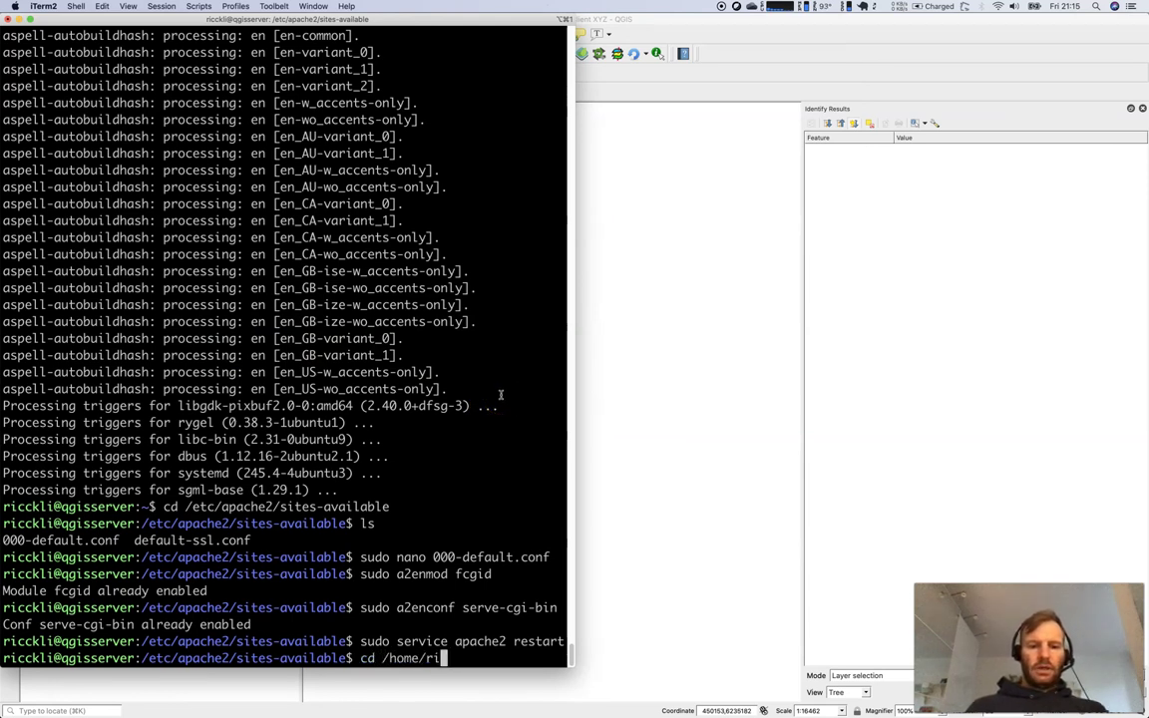
{"action": "key", "text": "Return"}
{"action": "type", "text": "ls"}
{"action": "key", "text": "Return"}
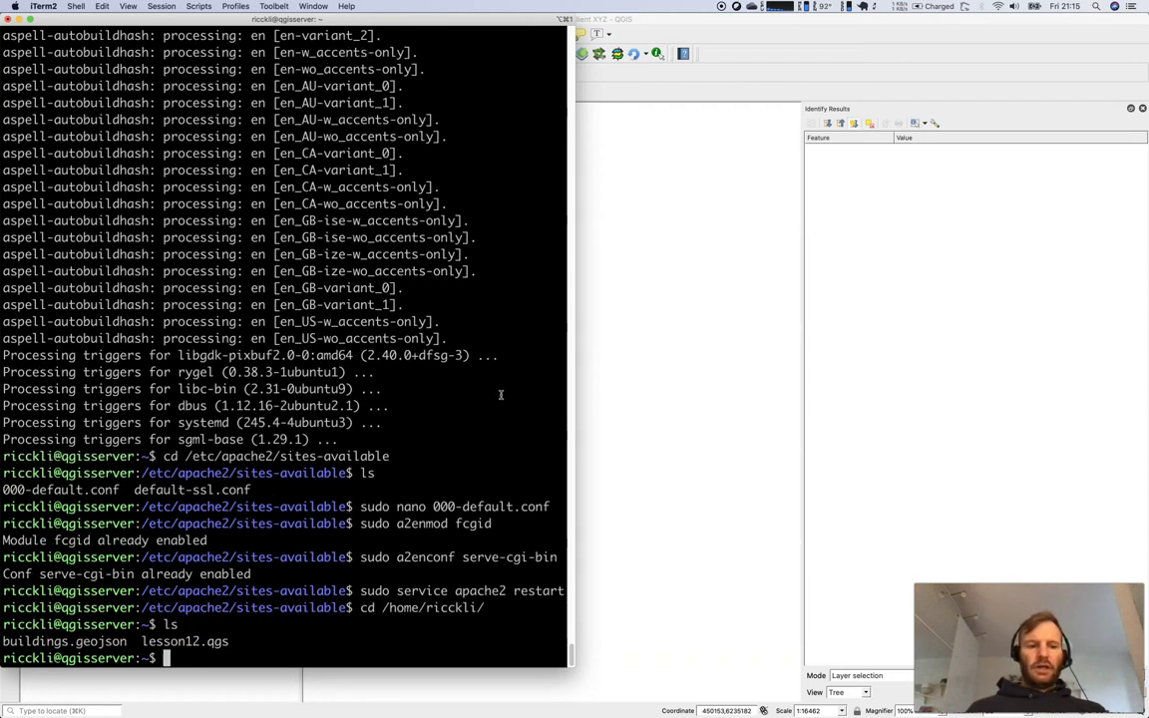
{"action": "key", "text": "super+Tab"}
{"action": "key", "text": "super+Tab"}
{"action": "key", "text": "super+Tab"}
{"action": "key", "text": "super+Tab"}
{"action": "key", "text": "super+Tab"}
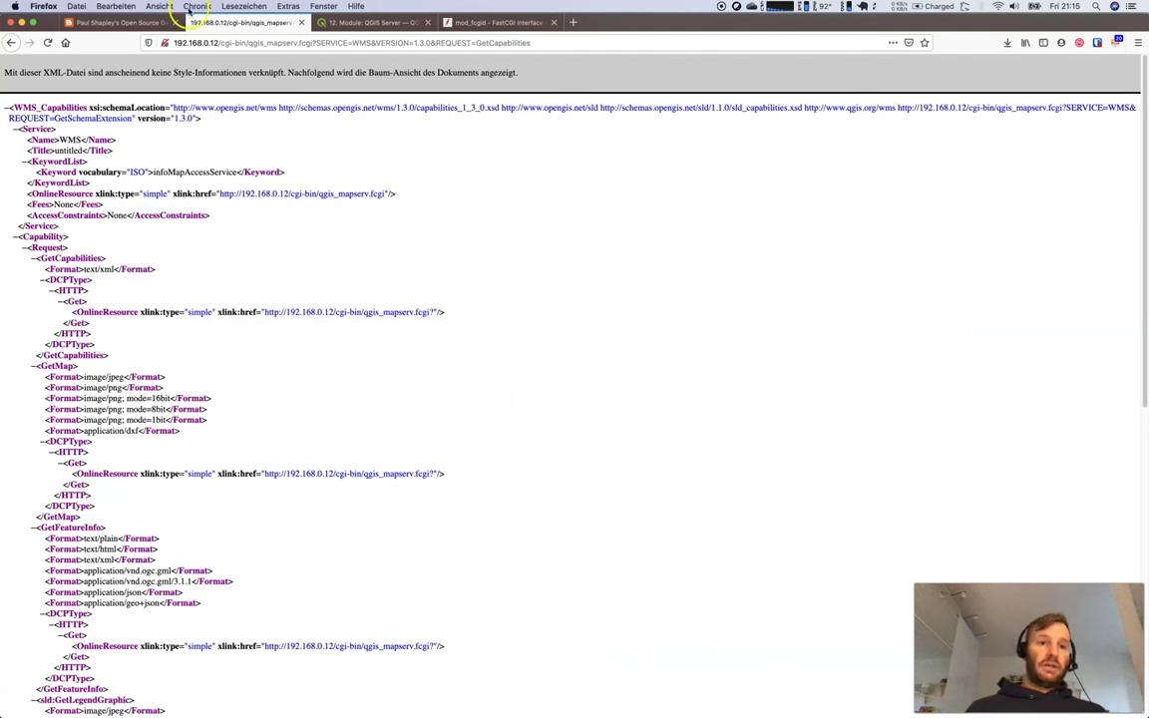
Open the QGIS Server installation tutorial tab and scroll to its 'Add a project folder' section
{"action": "left_click", "coordinate": [117, 22]}
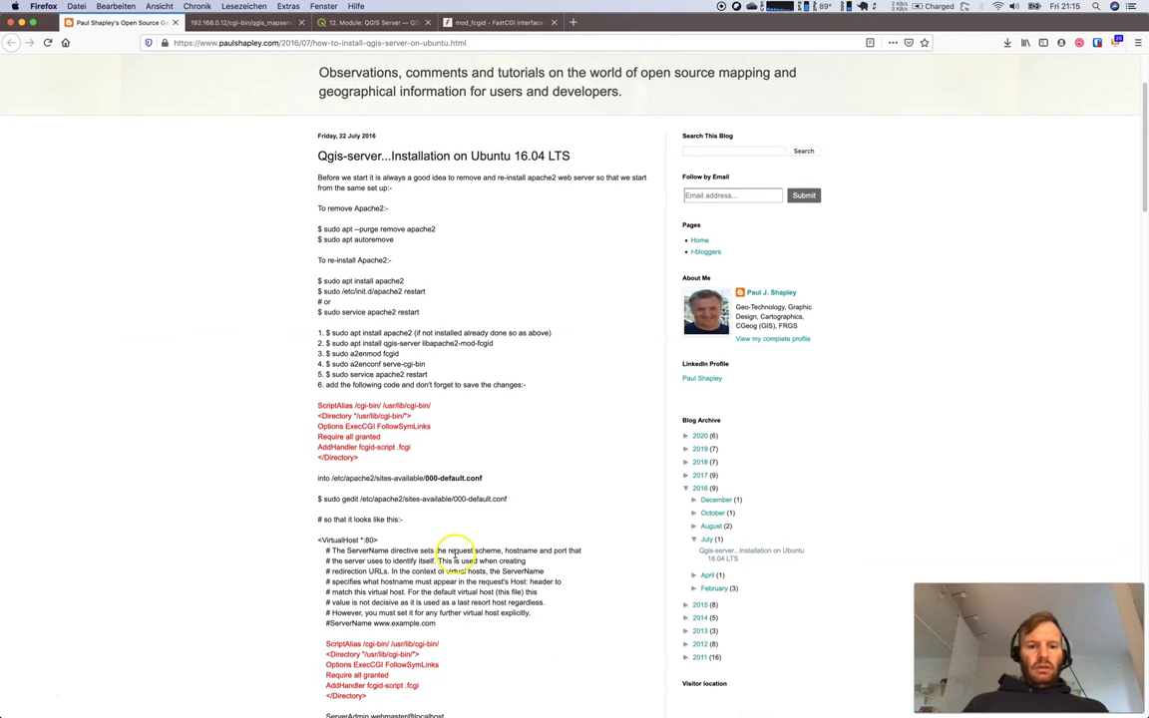
{"action": "scroll", "coordinate": [455, 554], "scroll_direction": "down", "scroll_amount": 2}
{"action": "scroll", "coordinate": [431, 526], "scroll_direction": "down", "scroll_amount": 6}
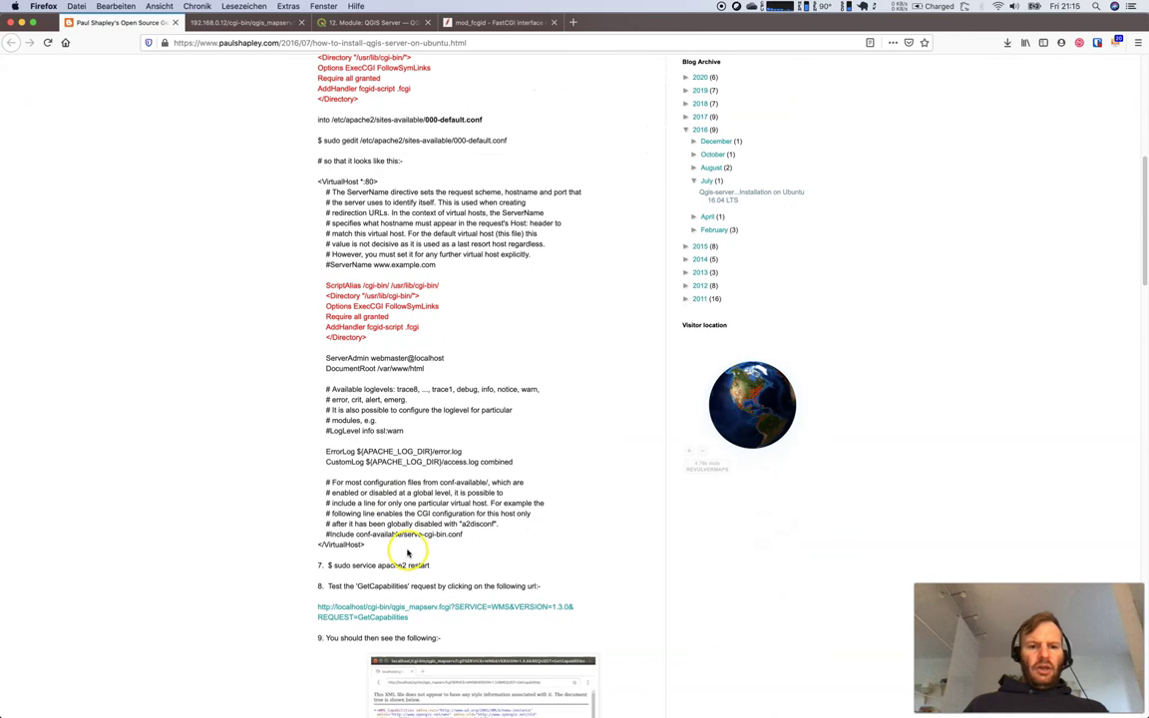
{"action": "scroll", "coordinate": [407, 548], "scroll_direction": "down", "scroll_amount": 3}
{"action": "scroll", "coordinate": [479, 524], "scroll_direction": "down", "scroll_amount": 6}
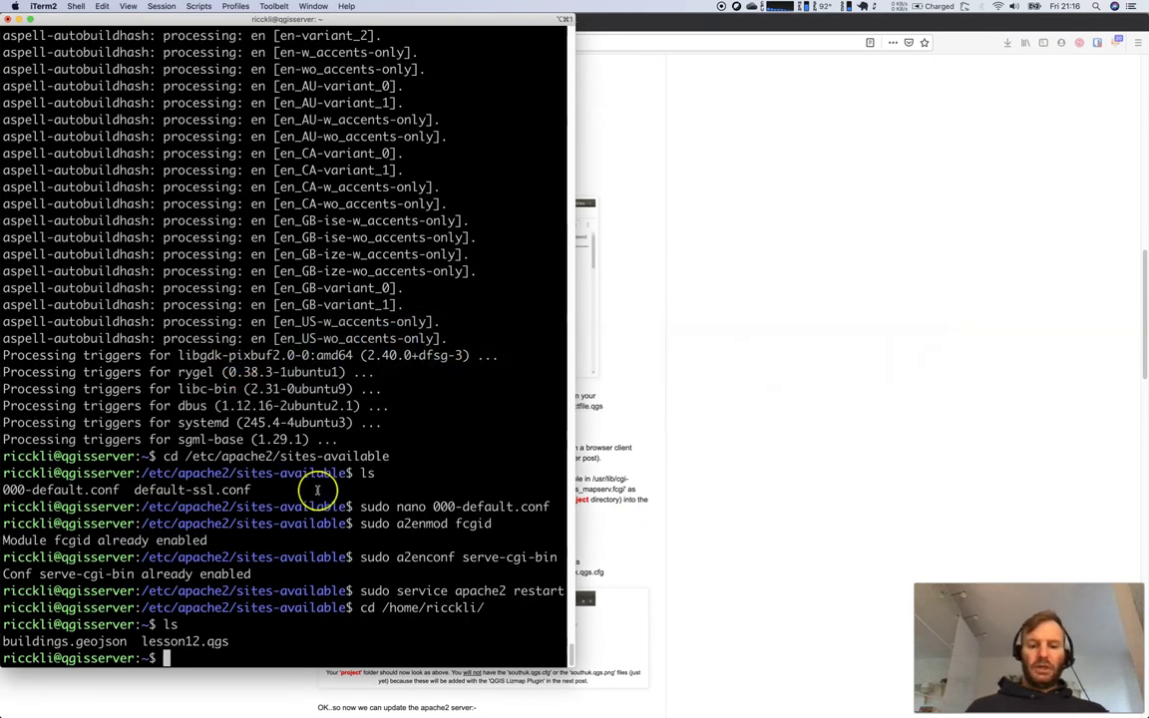
Make www-data:www-data the owner of the home folder with sudo chown, checking with ls -l
{"action": "type", "text": "ls -l"}
{"action": "key", "text": "Return"}
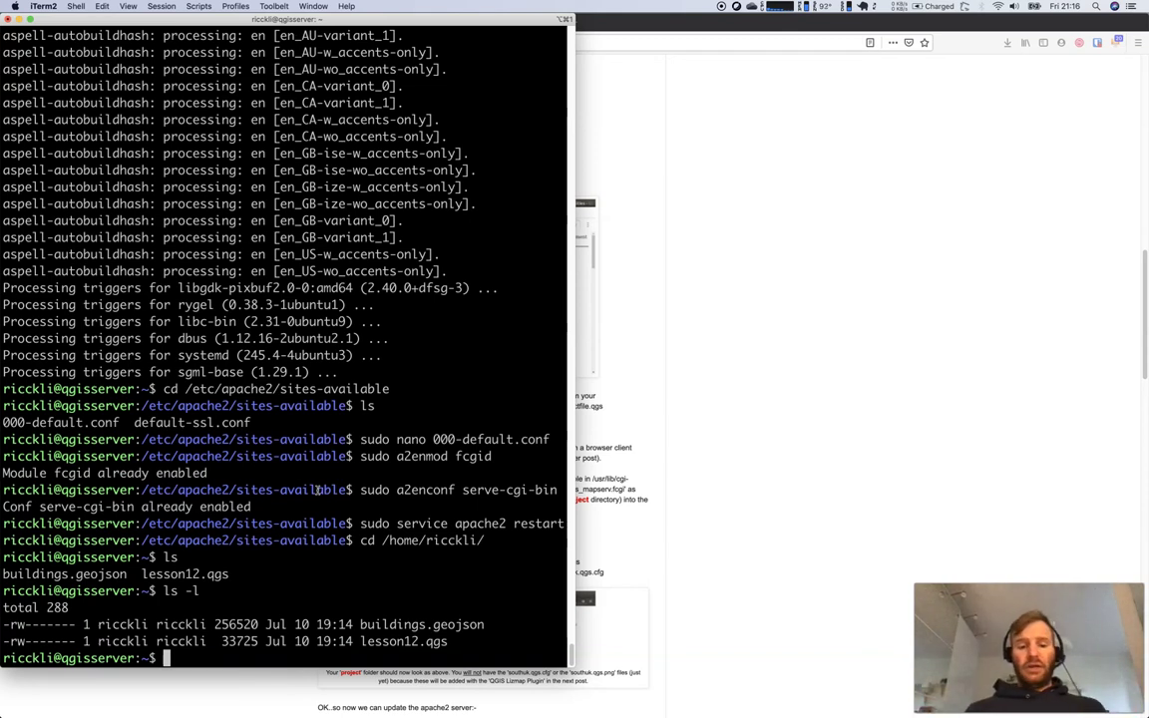
{"action": "type", "text": "sudo chwo"}
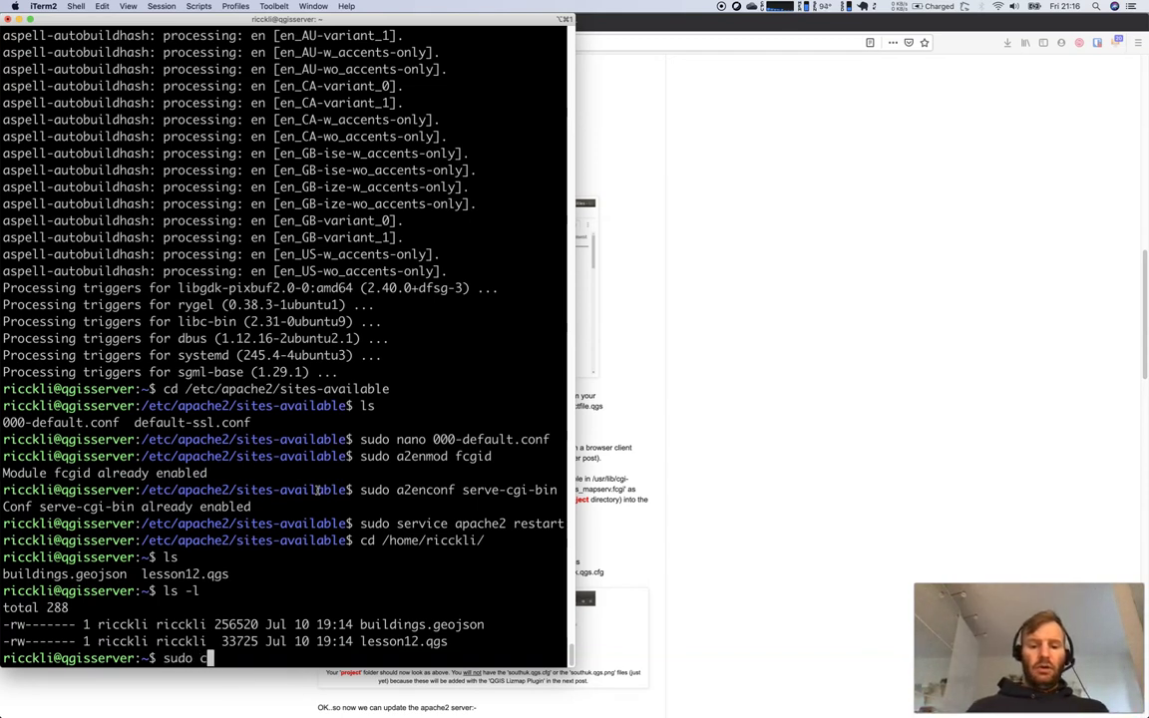
{"action": "key", "text": "BackSpace"}
{"action": "key", "text": "BackSpace"}
{"action": "type", "text": "own "}
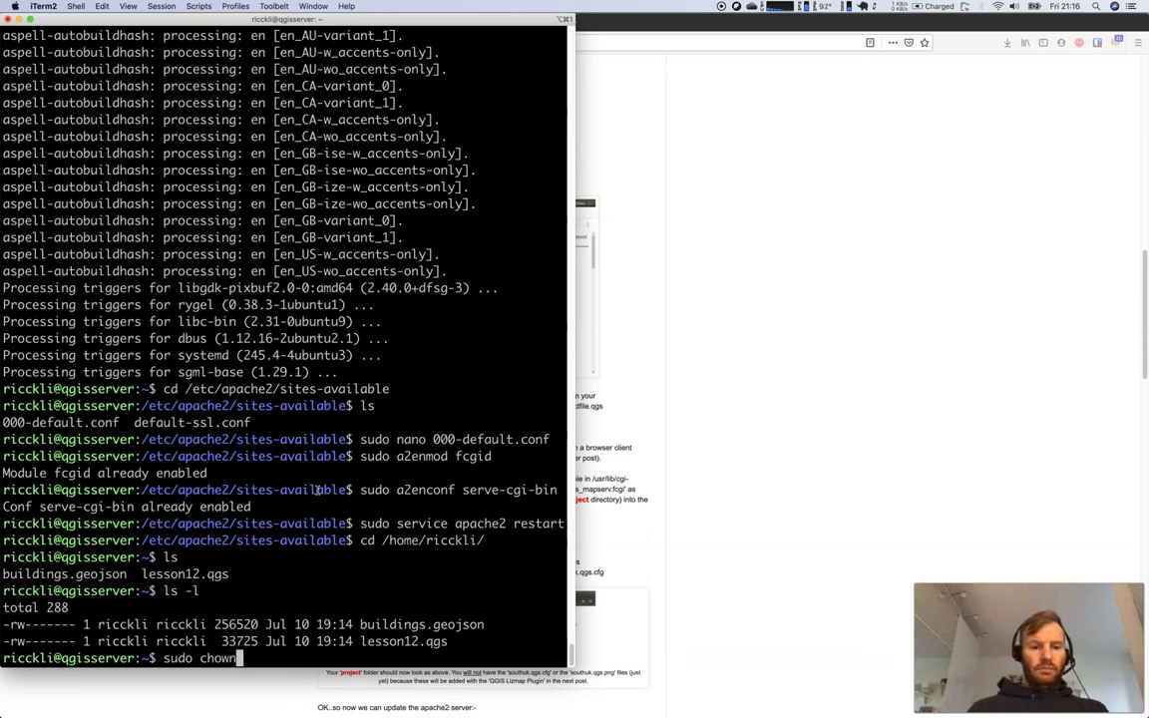
{"action": "type", "text": "www-"}
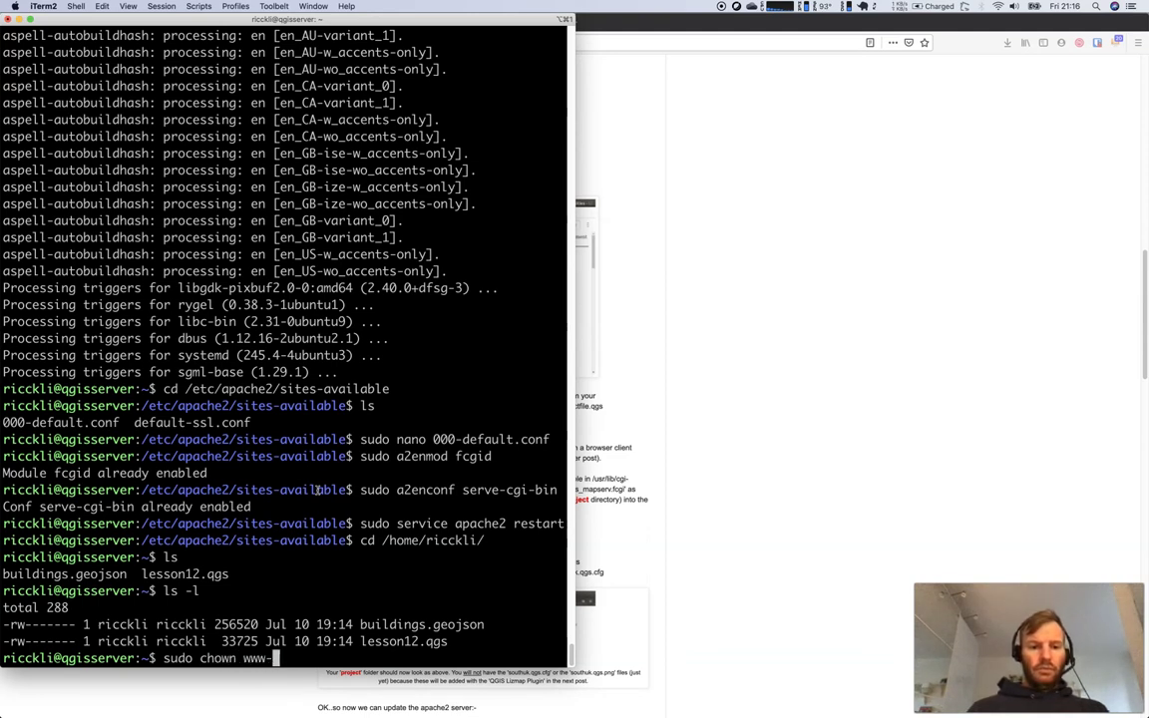
{"action": "type", "text": "data:www"}
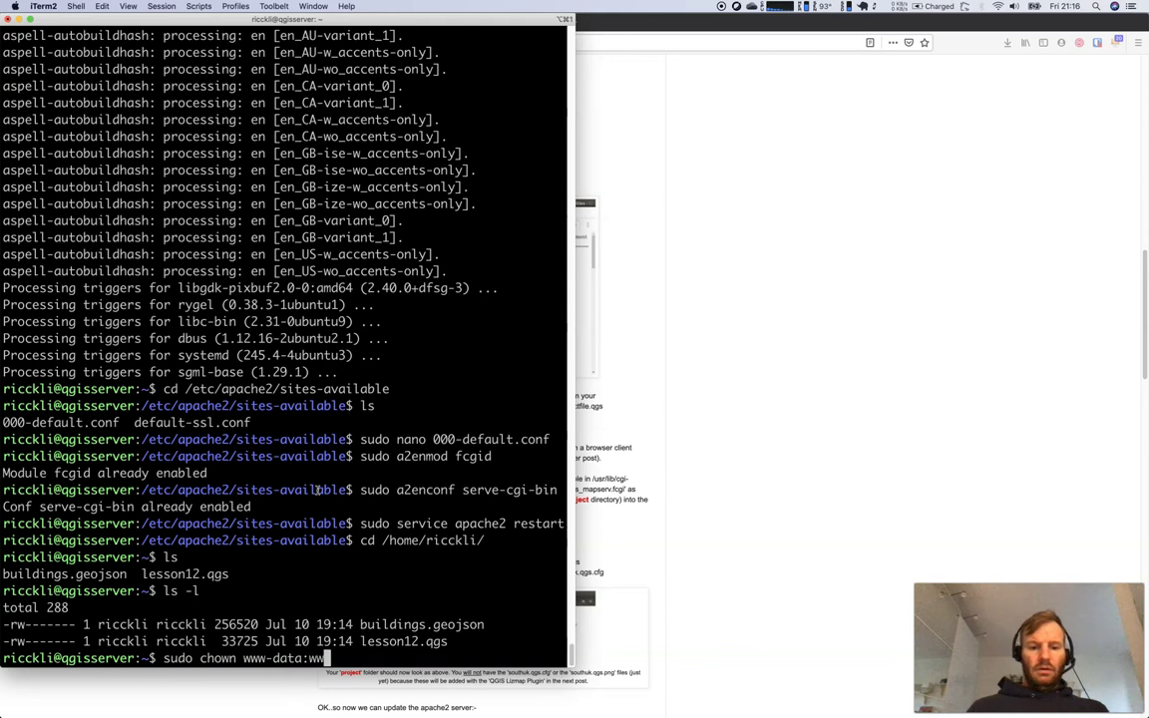
{"action": "type", "text": "ta"}
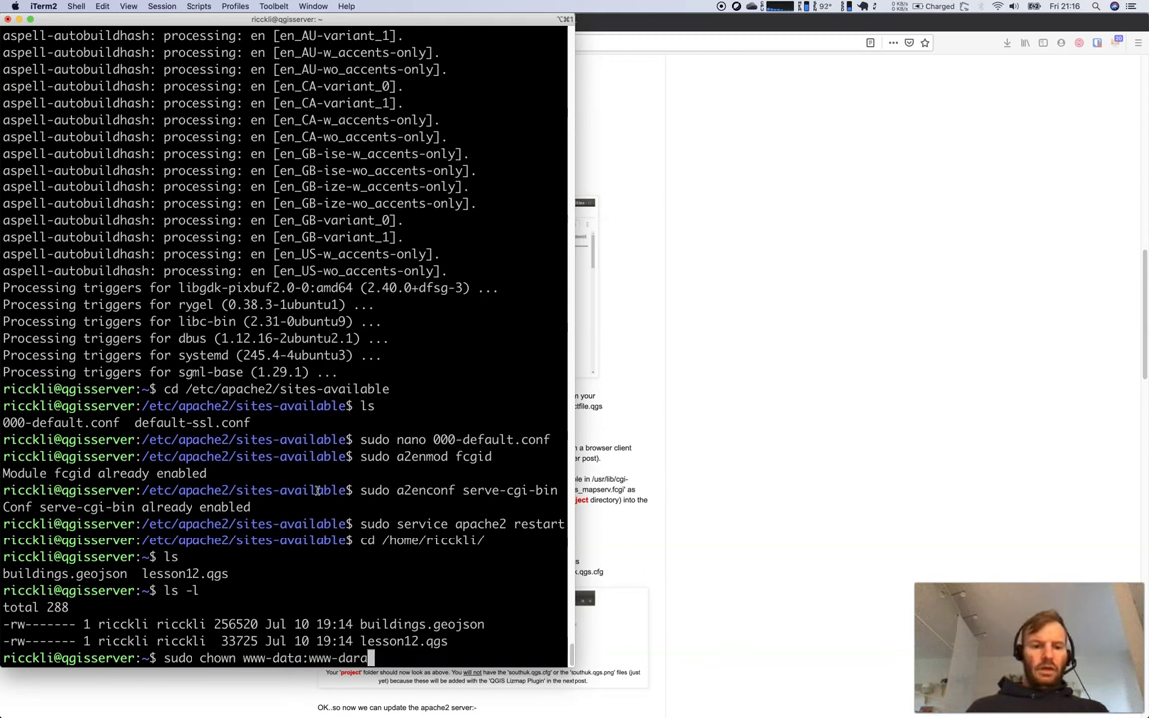
{"action": "type", "text": "ta "}
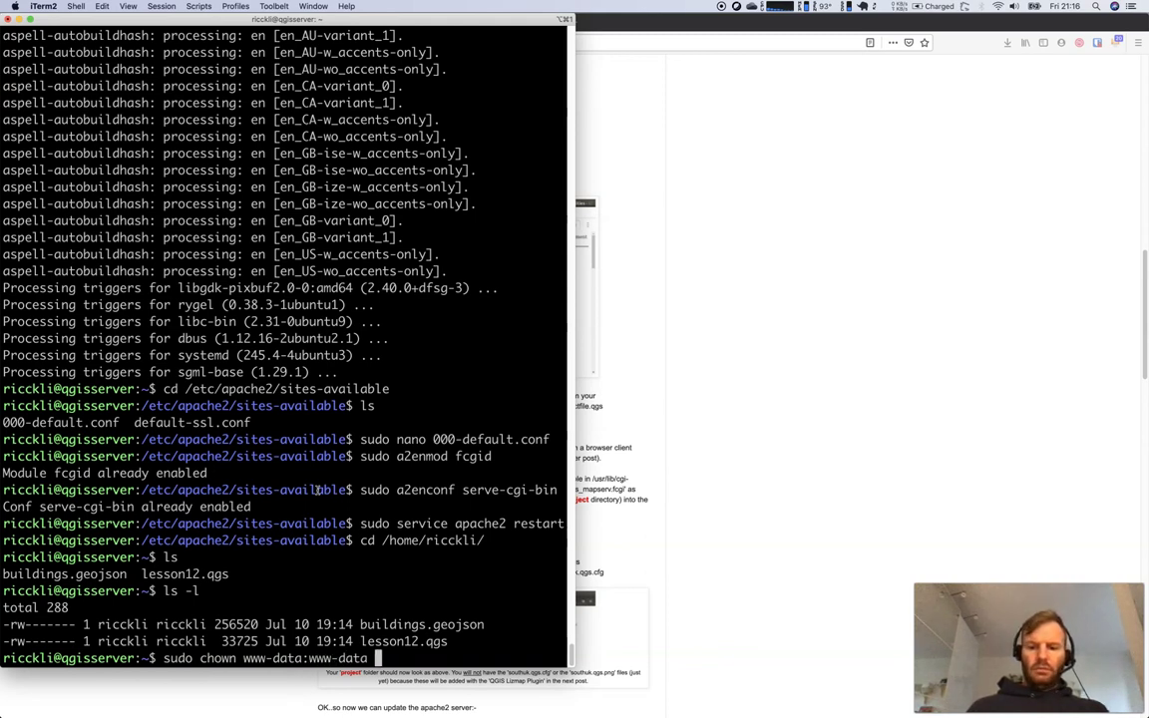
{"action": "type", "text": "."}
{"action": "key", "text": "Return"}
{"action": "type", "text": "ls"}
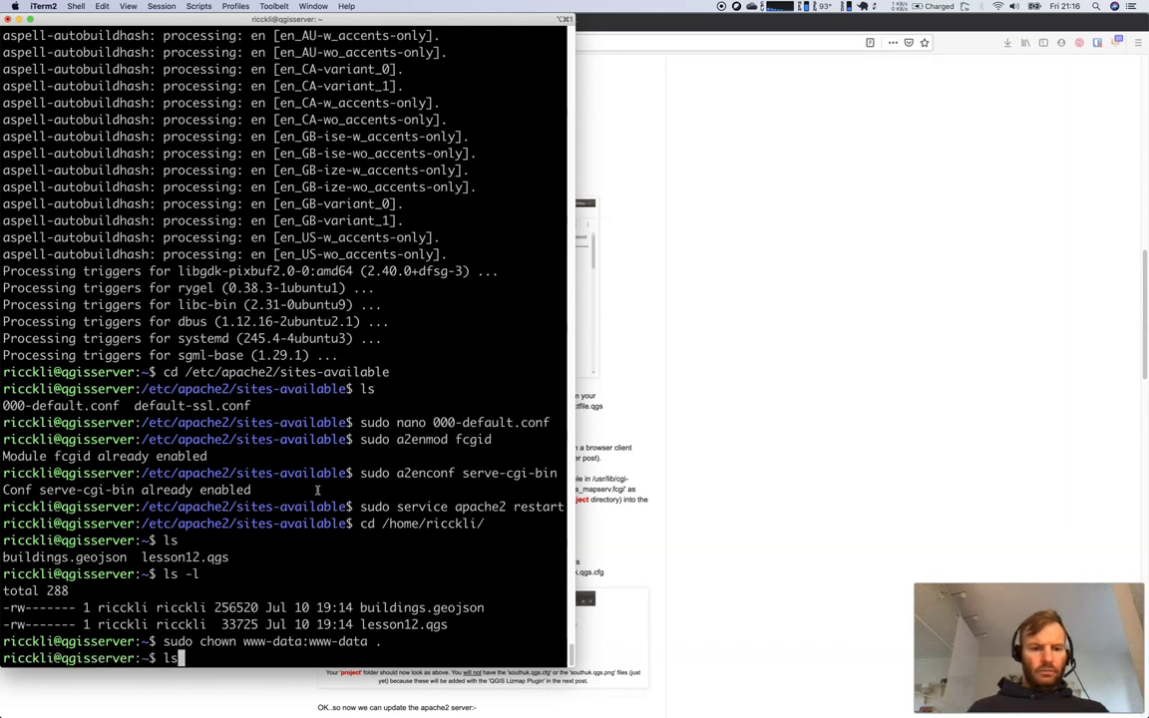
{"action": "type", "text": " -l"}
{"action": "key", "text": "Return"}
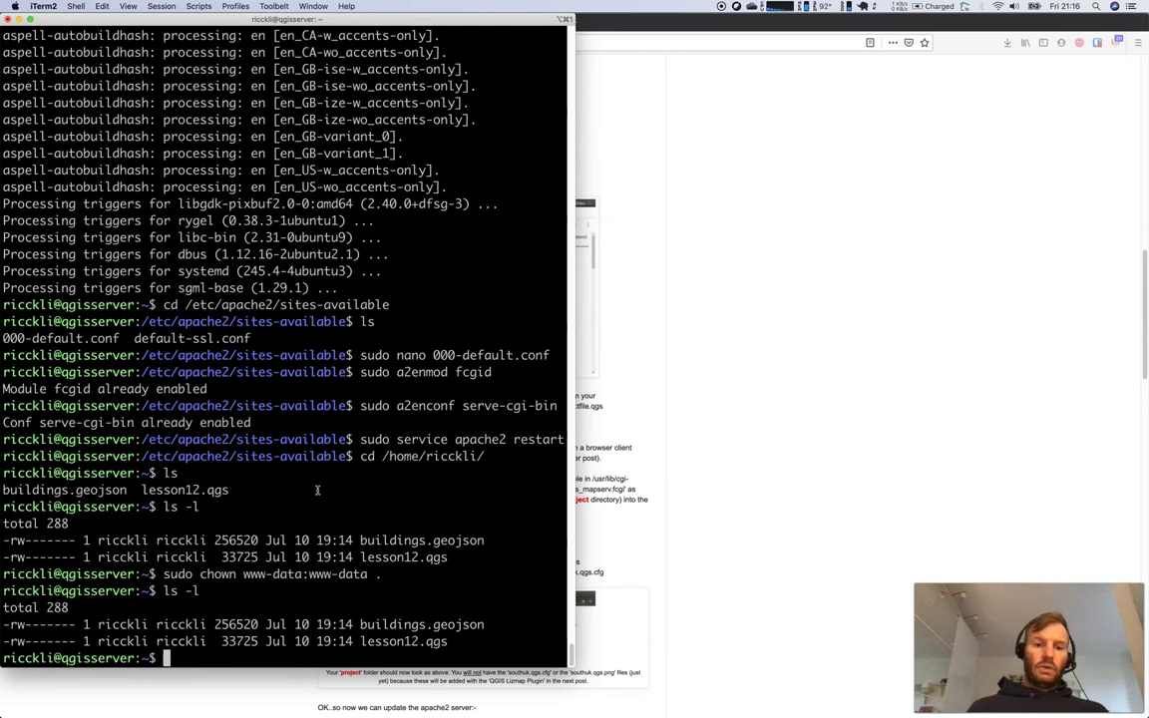
Give www-data:www-data ownership of all files, including buildings.geojson and lesson12.qgs, and confirm with ls -l
{"action": "key", "text": "Up"}
{"action": "key", "text": "Up"}
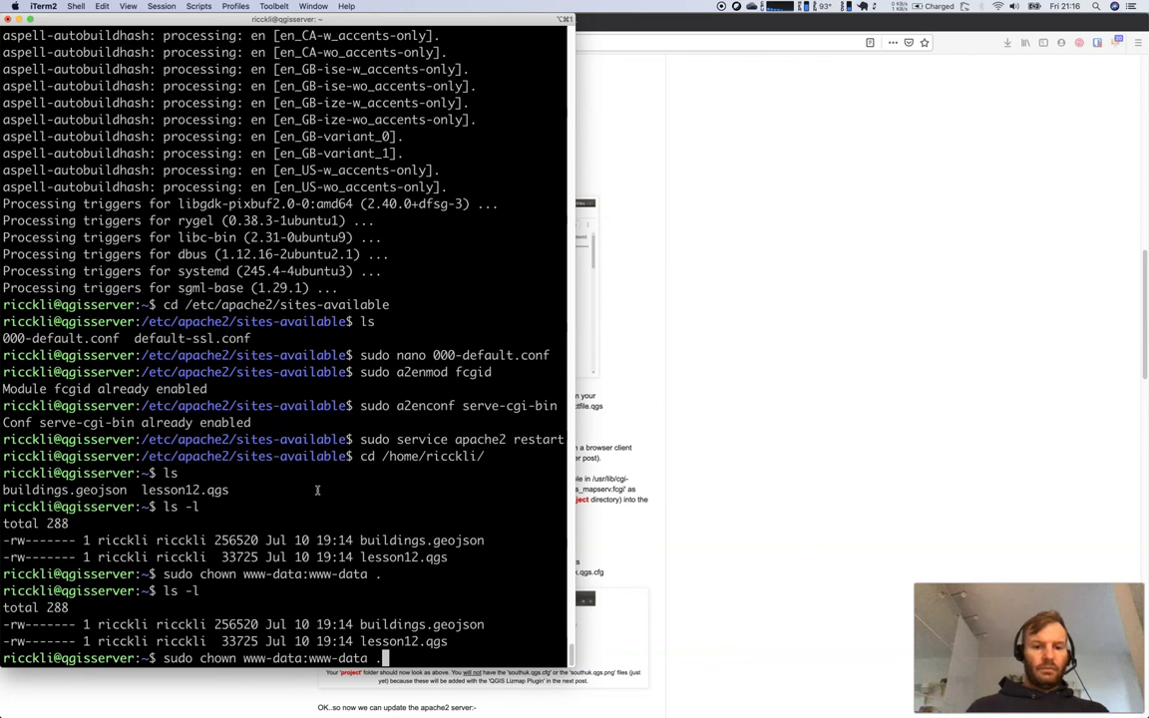
{"action": "type", "text": "*"}
{"action": "key", "text": "Return"}
{"action": "type", "text": "ls -l"}
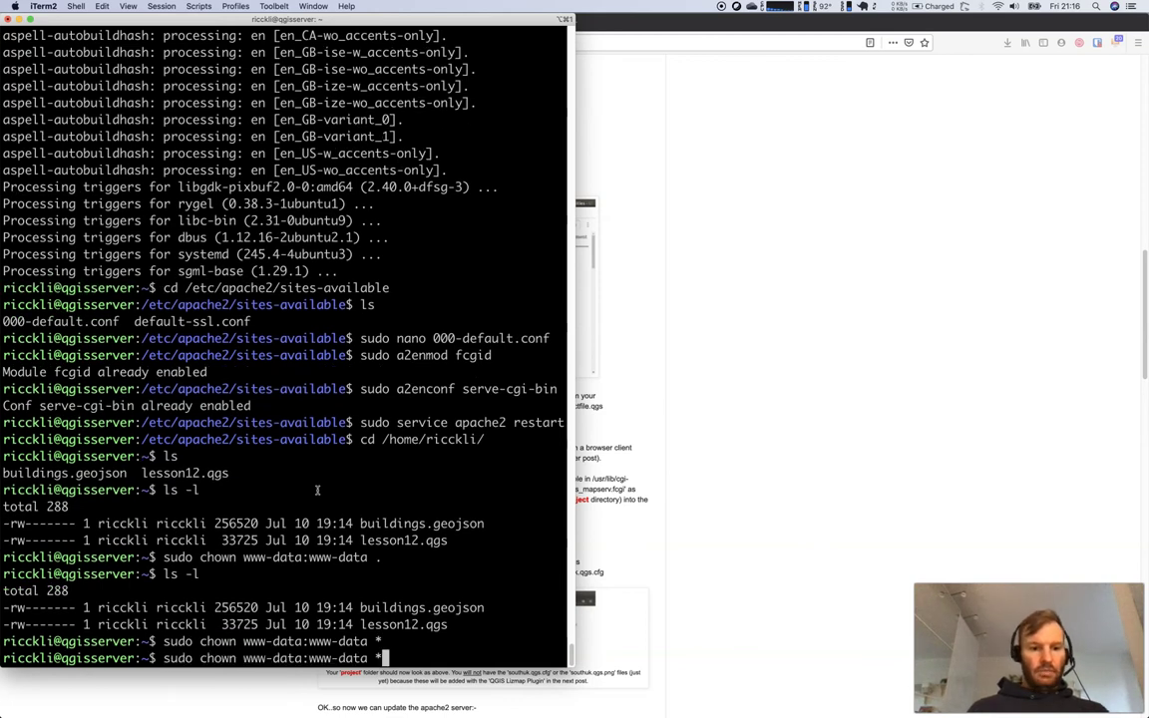
{"action": "key", "text": "Return"}
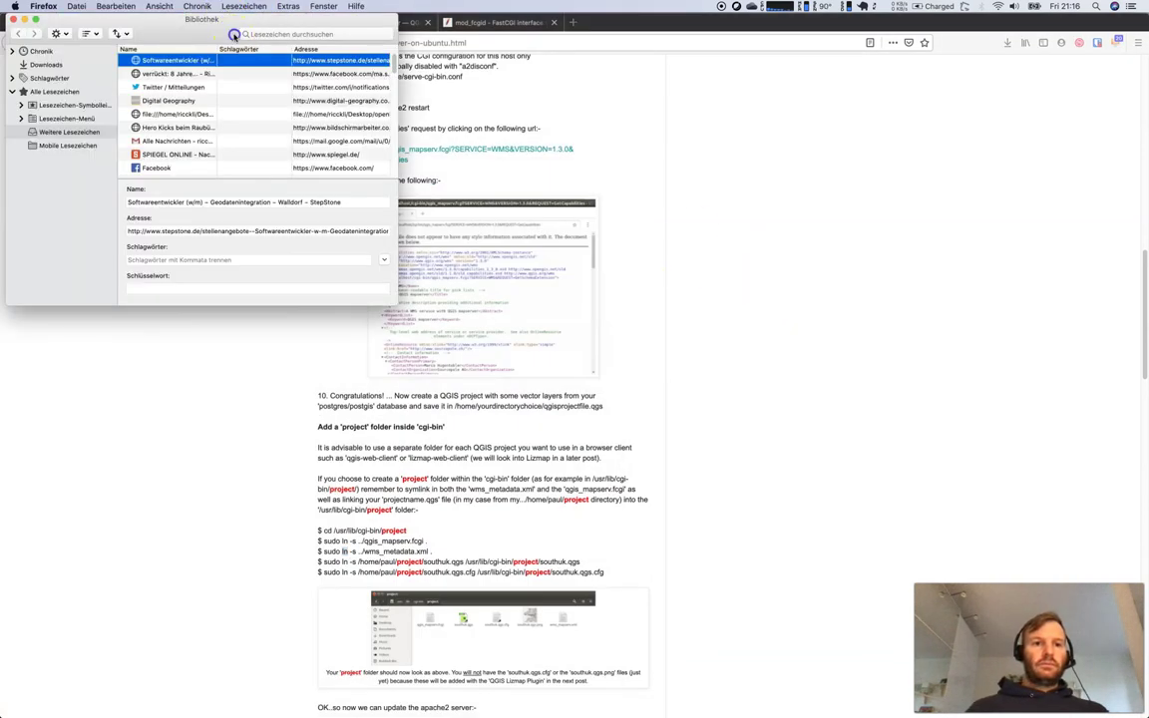
Reload the WMS GetCapabilities request with &map= pointing to the lesson12.qgs project
{"action": "left_click", "coordinate": [244, 22]}
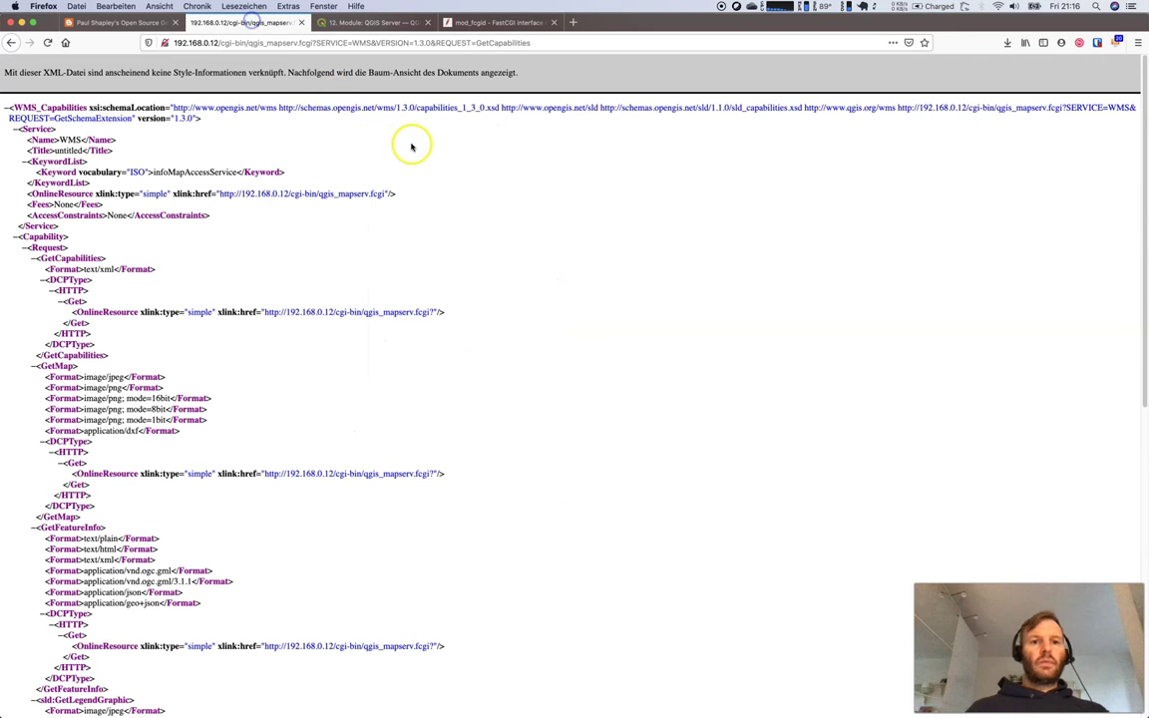
{"action": "left_click", "coordinate": [538, 43]}
{"action": "left_click", "coordinate": [539, 43]}
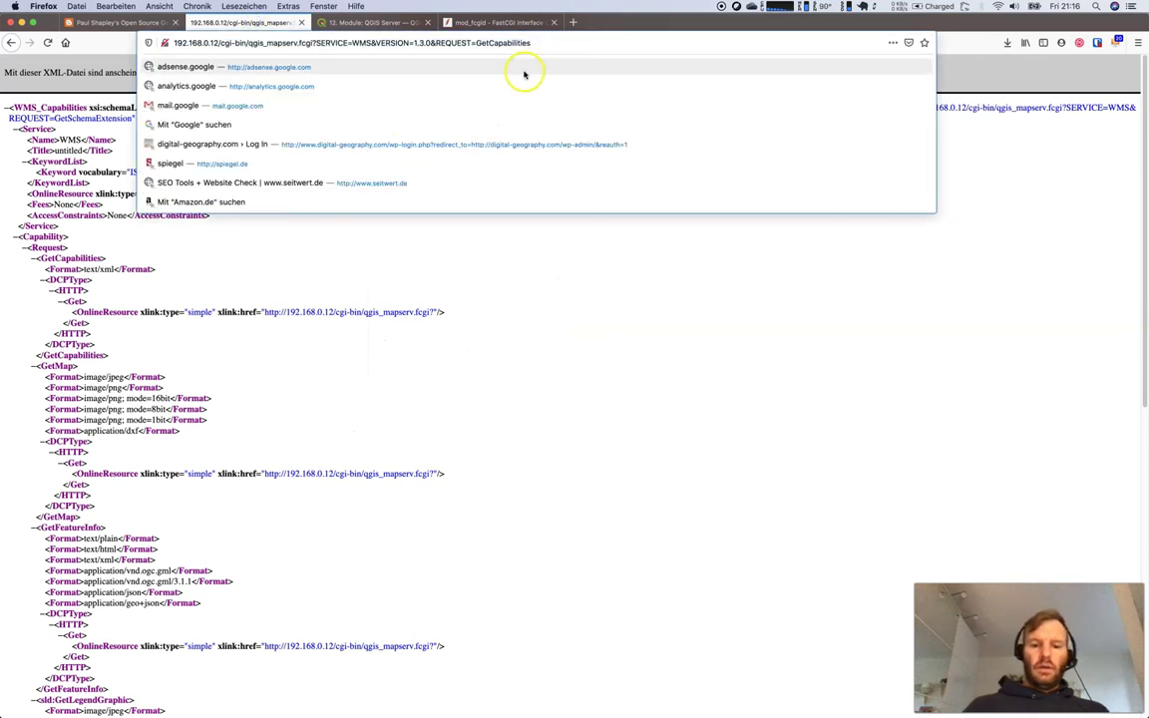
{"action": "type", "text": "&map=/home/riccklii/lesson12.qg"}
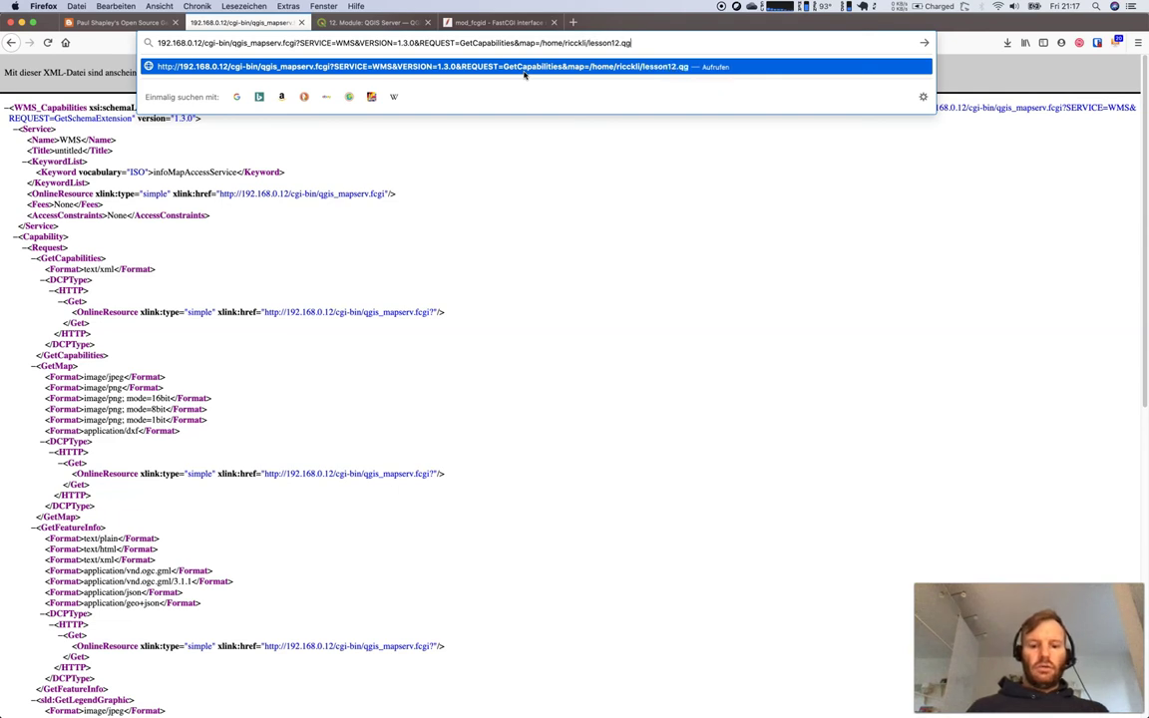
{"action": "type", "text": "s"}
{"action": "key", "text": "Return"}
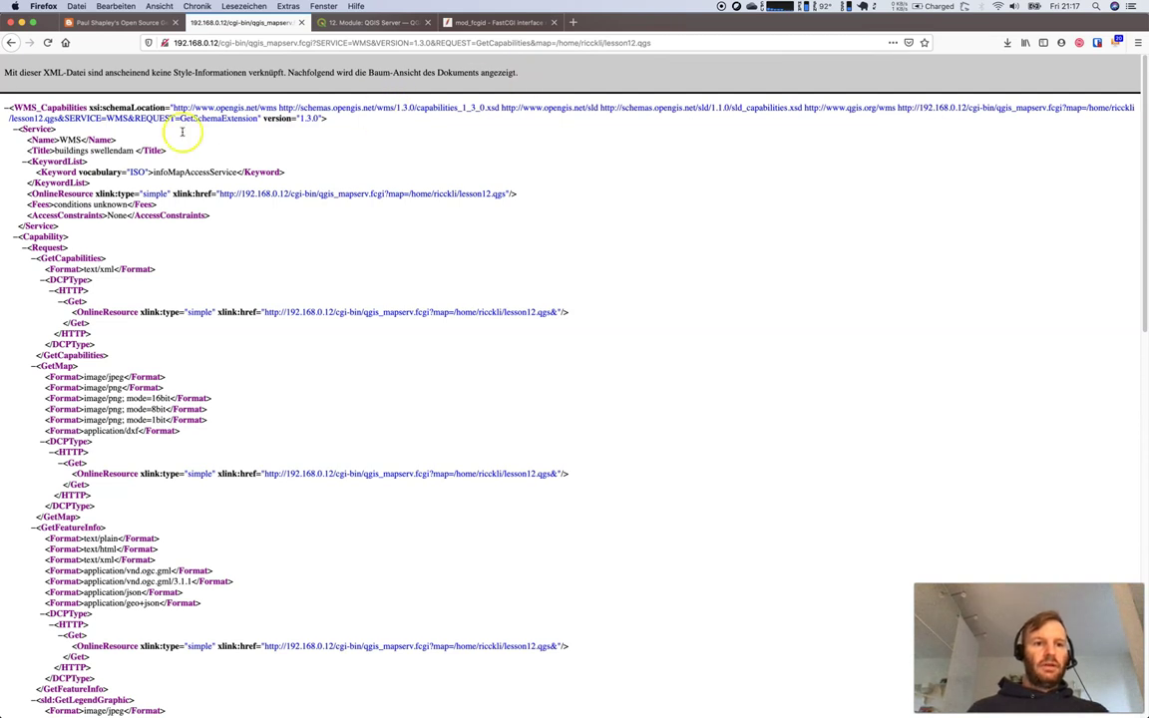
Inspect the XML: the 'buildings swellendam' service title and the buildings layer's CRS and bounding box
{"action": "double_click", "coordinate": [113, 150]}
{"action": "key", "text": "Tab"}
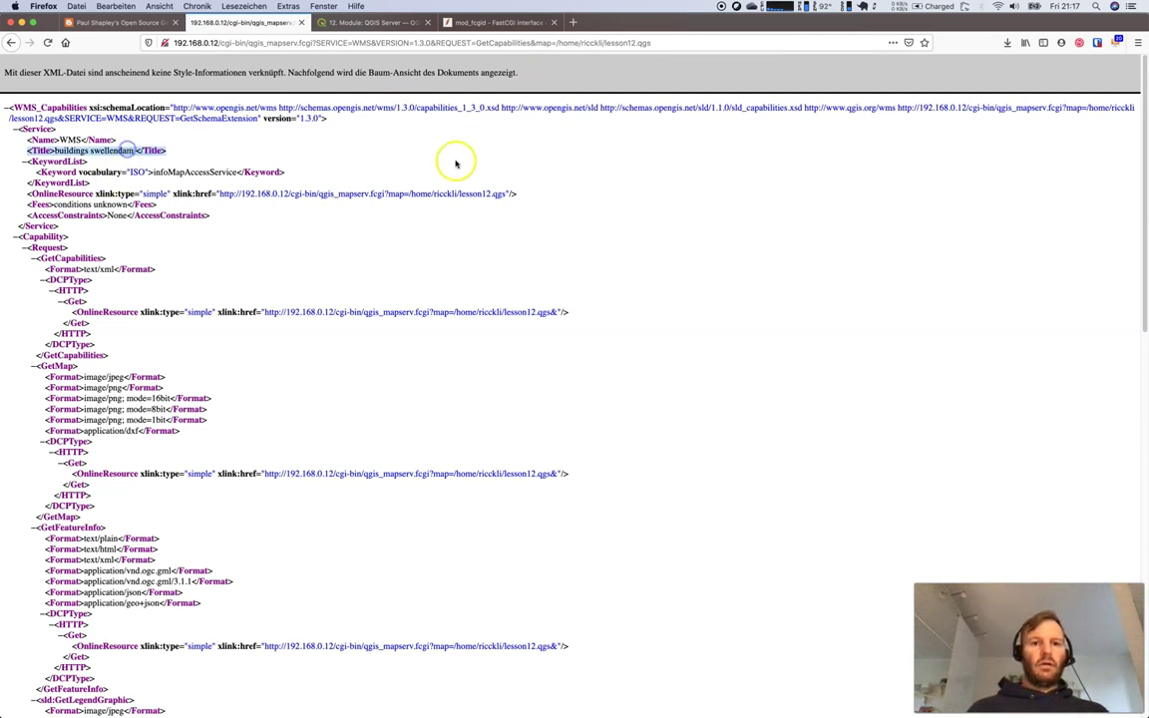
{"action": "key", "text": "Return"}
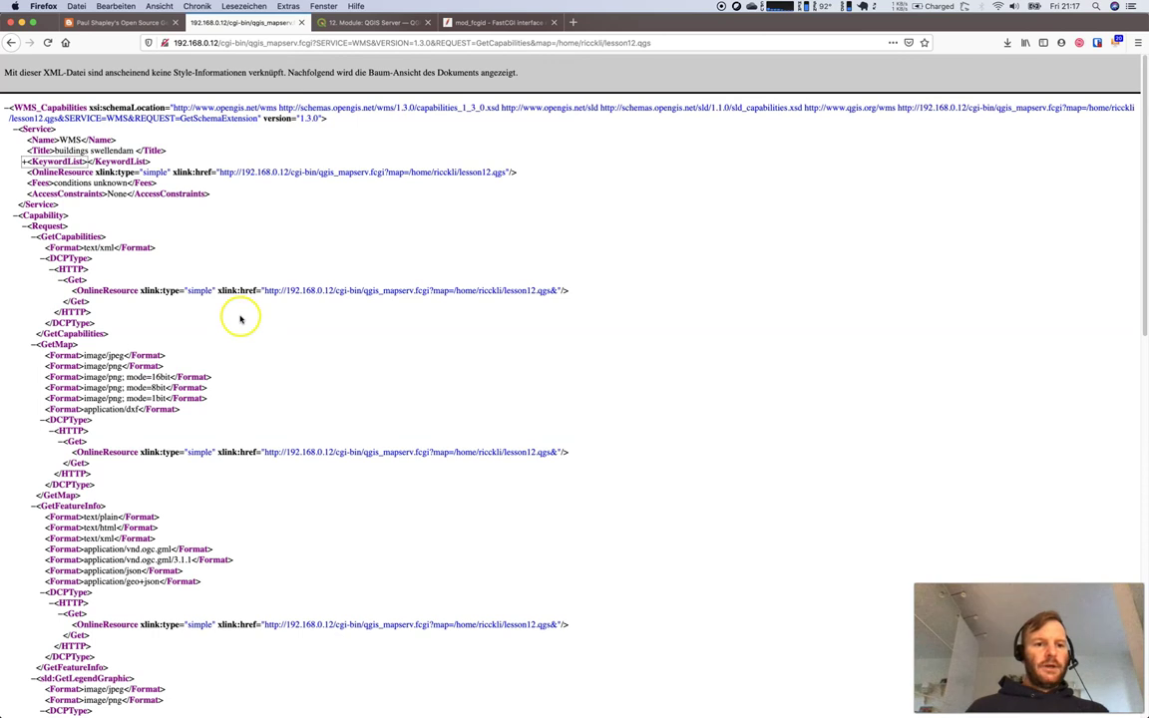
{"action": "scroll", "coordinate": [256, 390], "scroll_direction": "down", "scroll_amount": 5}
{"action": "scroll", "coordinate": [257, 390], "scroll_direction": "down", "scroll_amount": 4}
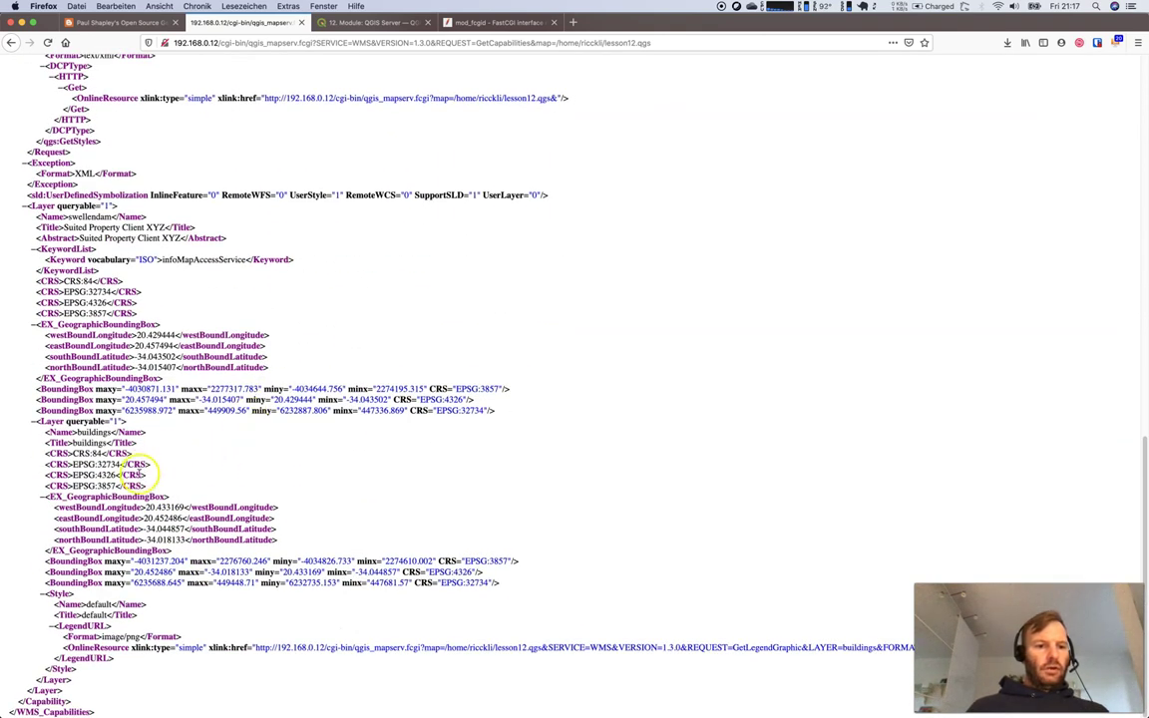
{"action": "left_click_drag", "start_coordinate": [147, 487], "coordinate": [37, 455]}
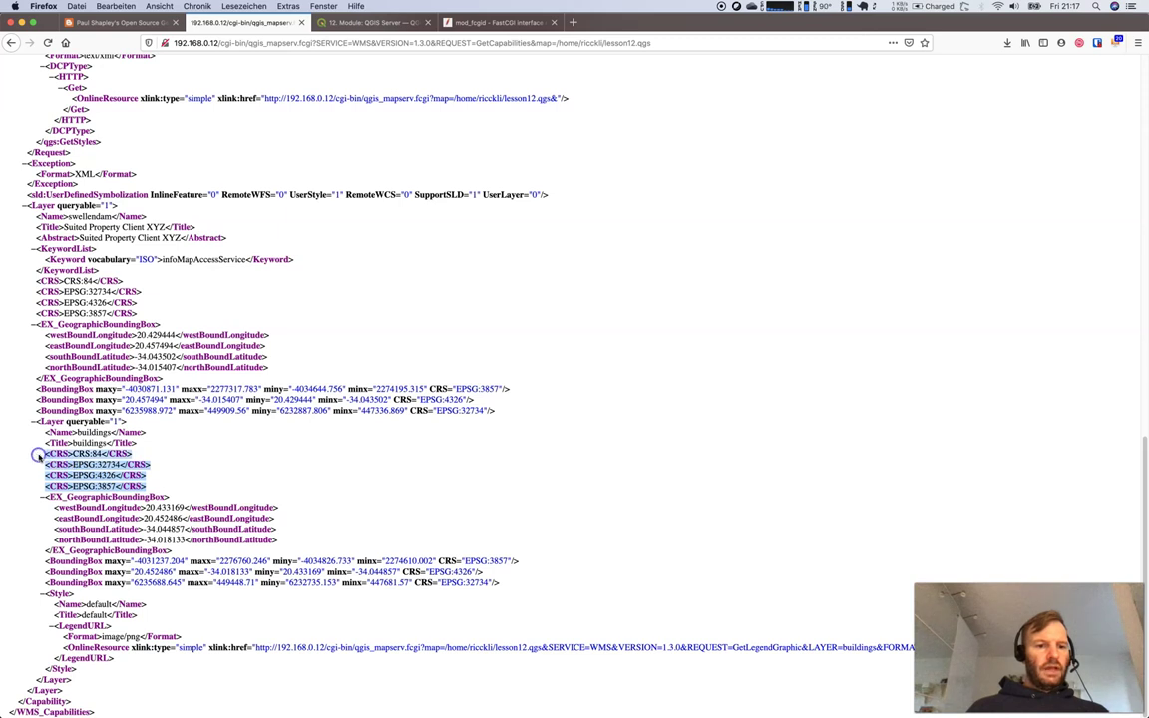
{"action": "left_click", "coordinate": [38, 455]}
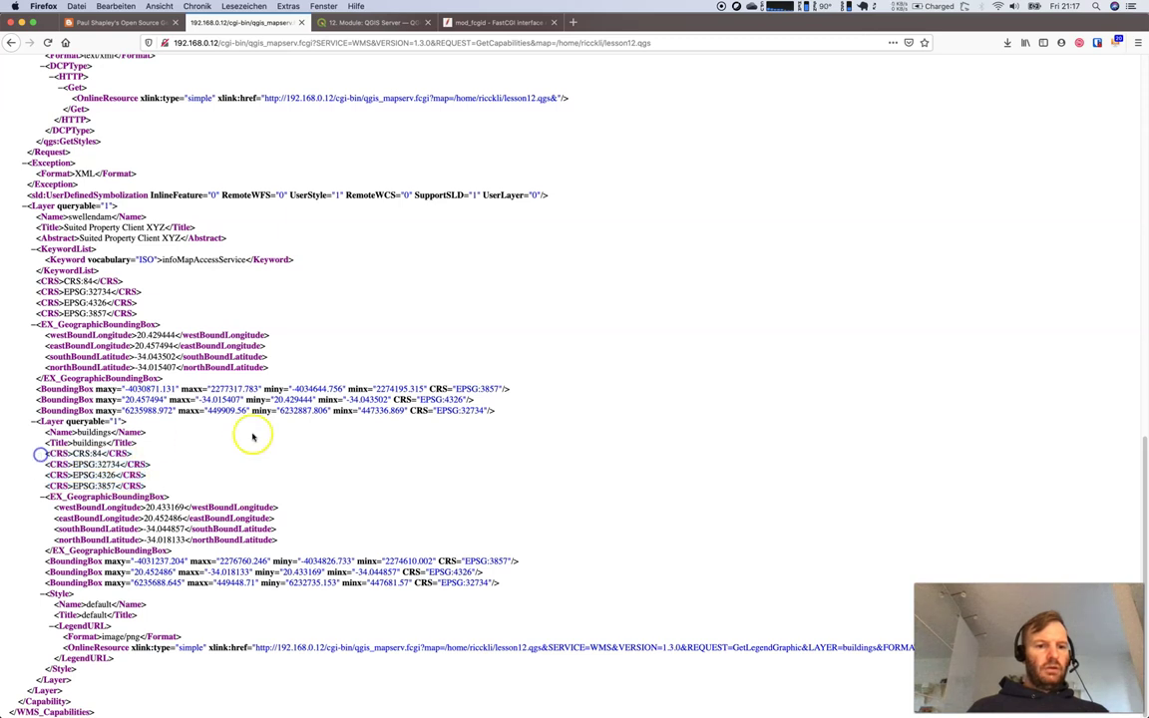
{"action": "left_click", "coordinate": [385, 44]}
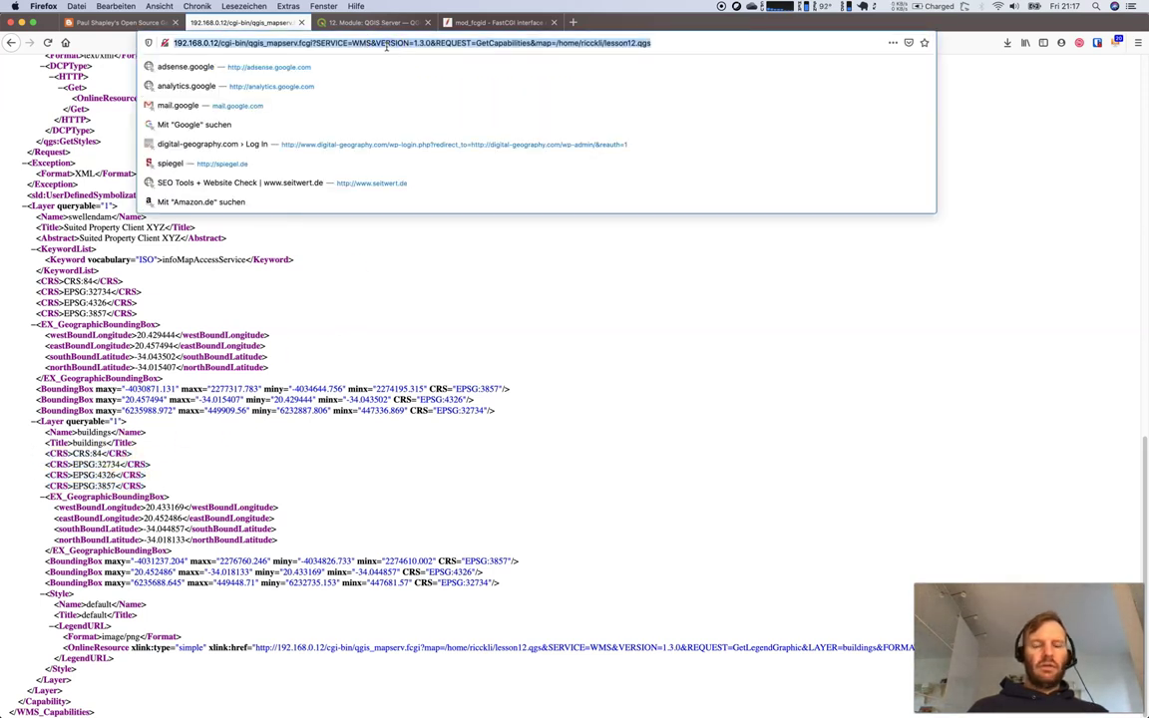
{"action": "left_click", "coordinate": [627, 514]}
{"action": "triple_click", "coordinate": [620, 526]}
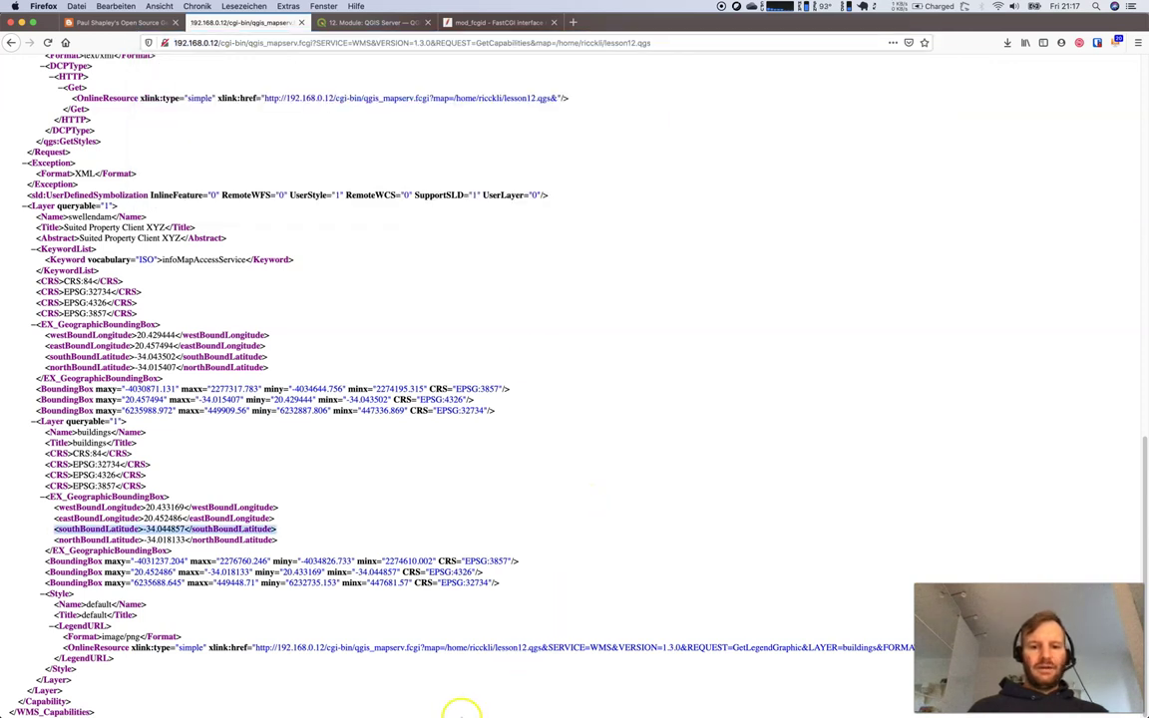
Create a 'local server' WMS/WMTS connection in QGIS using the pasted GetCapabilities URL
{"action": "left_click", "coordinate": [712, 691]}
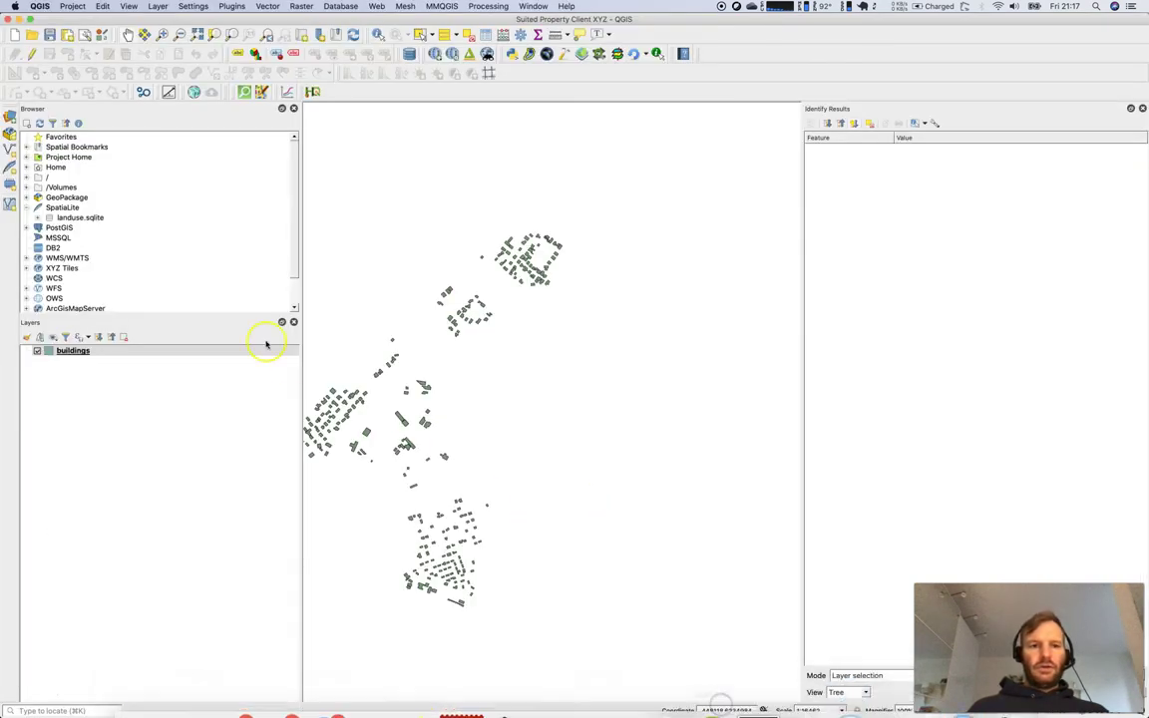
{"action": "right_click", "coordinate": [50, 258]}
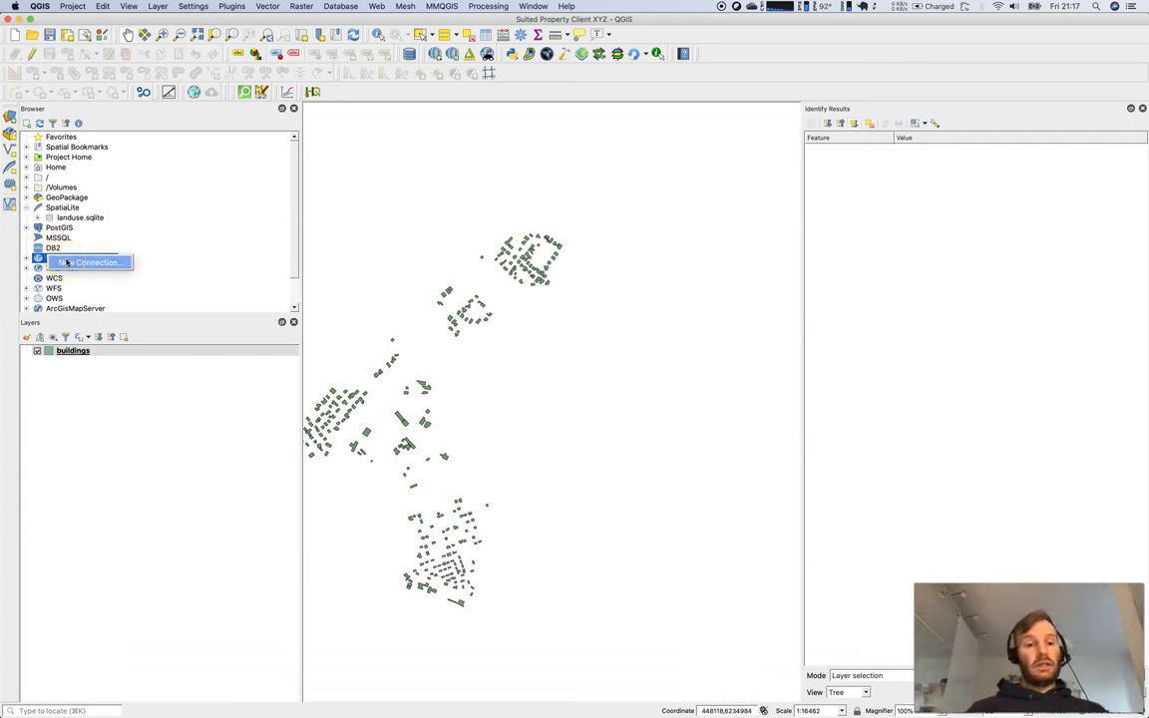
{"action": "left_click", "coordinate": [67, 263]}
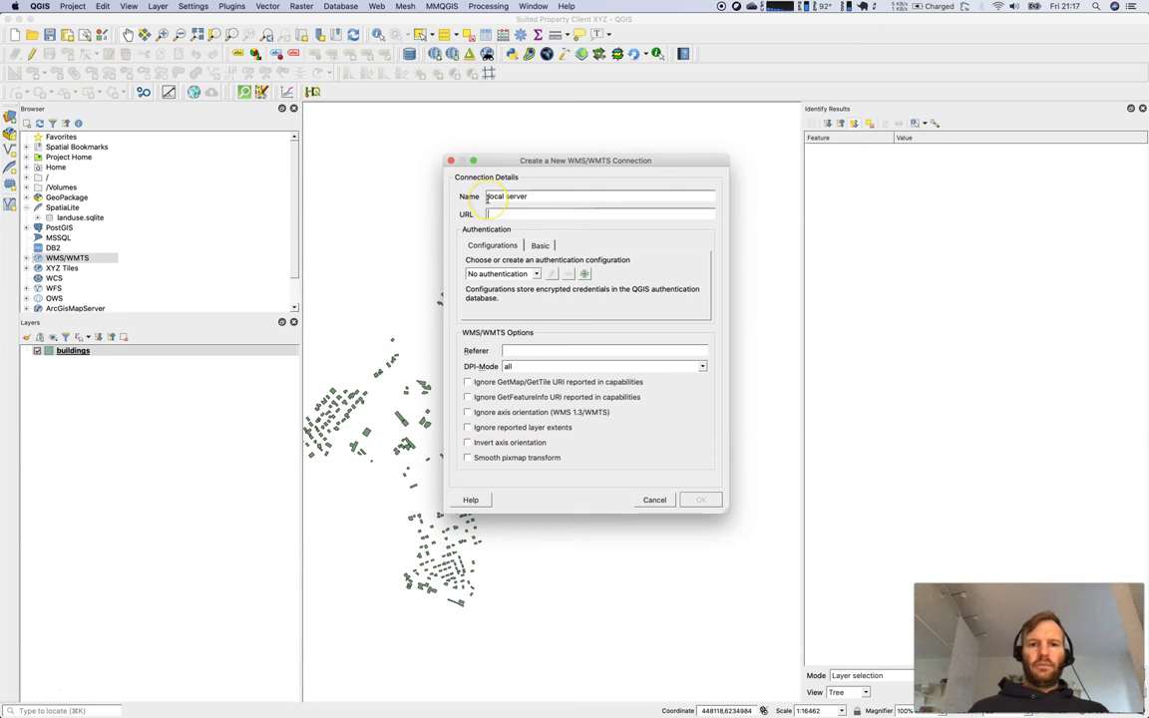
{"action": "key", "text": "super+v"}
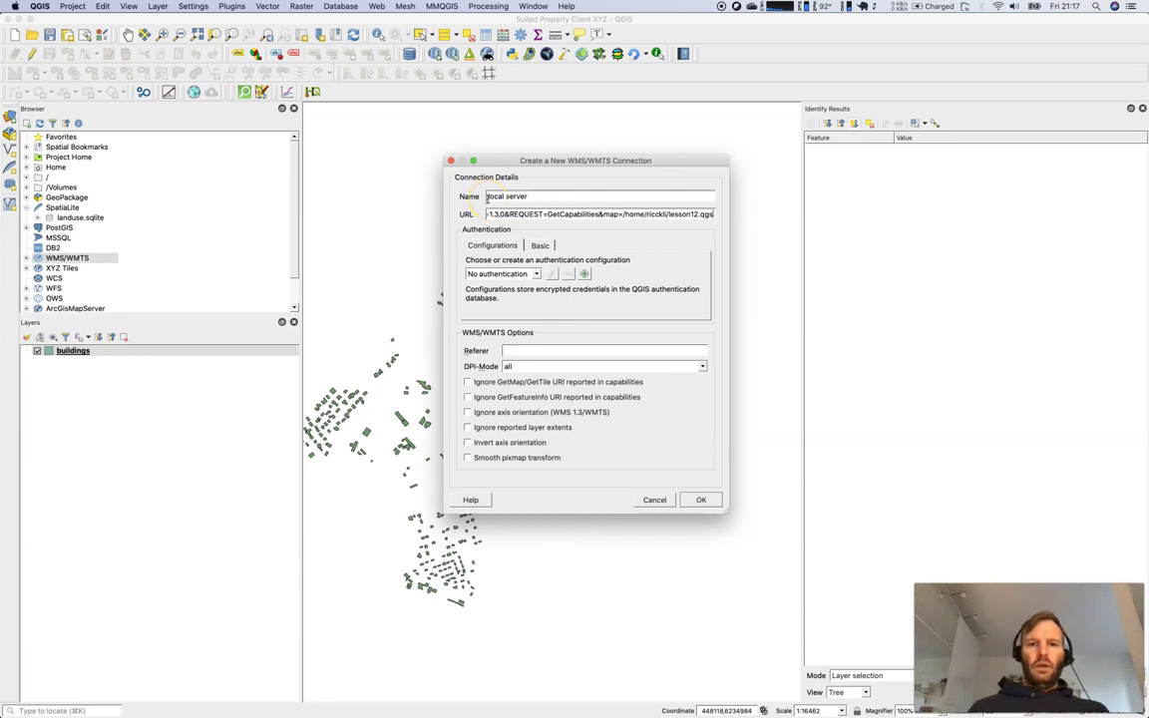
{"action": "left_click", "coordinate": [695, 499]}
Add the 'Suited Property Client XYZ' layer from local server to the project
{"action": "left_click", "coordinate": [27, 257]}
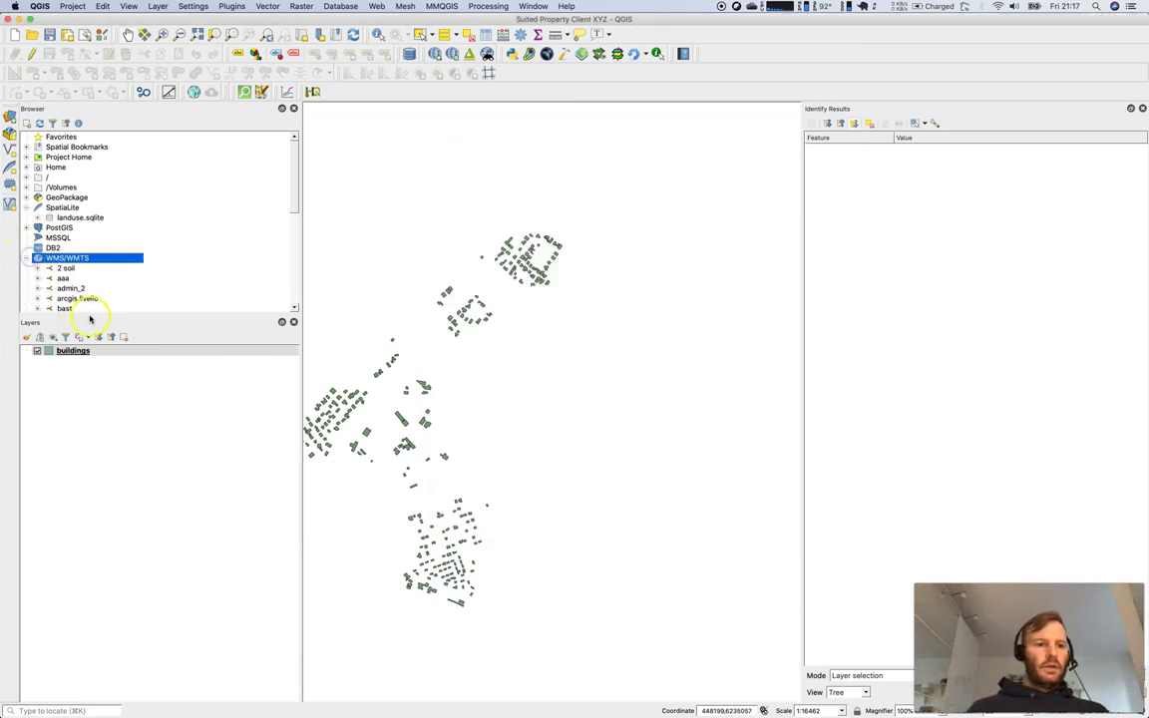
{"action": "scroll", "coordinate": [100, 296], "scroll_direction": "down", "scroll_amount": 5}
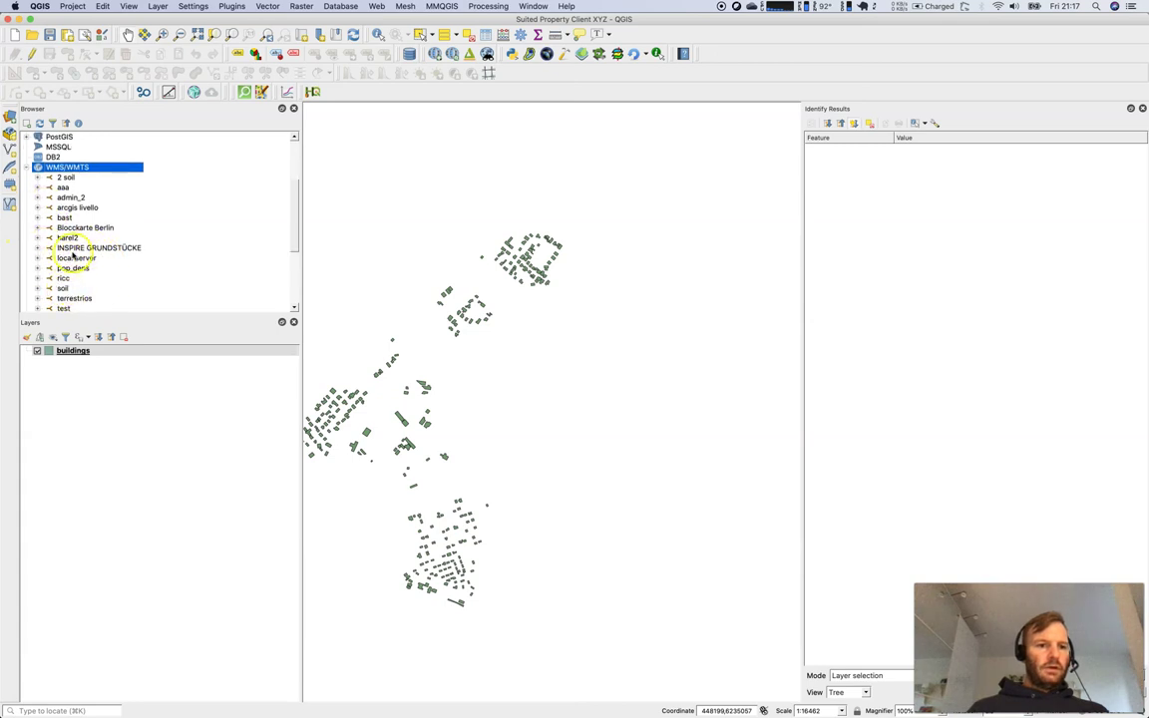
{"action": "left_click", "coordinate": [73, 257]}
{"action": "left_click", "coordinate": [37, 258]}
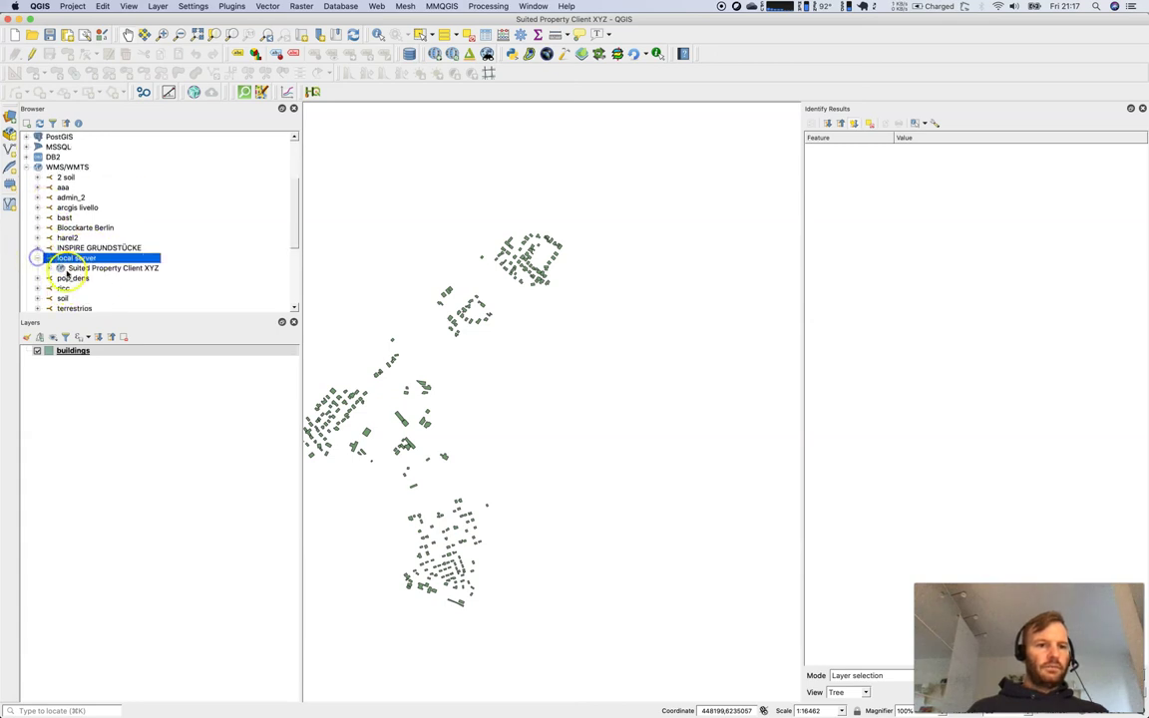
{"action": "left_click", "coordinate": [66, 269]}
{"action": "right_click", "coordinate": [66, 269]}
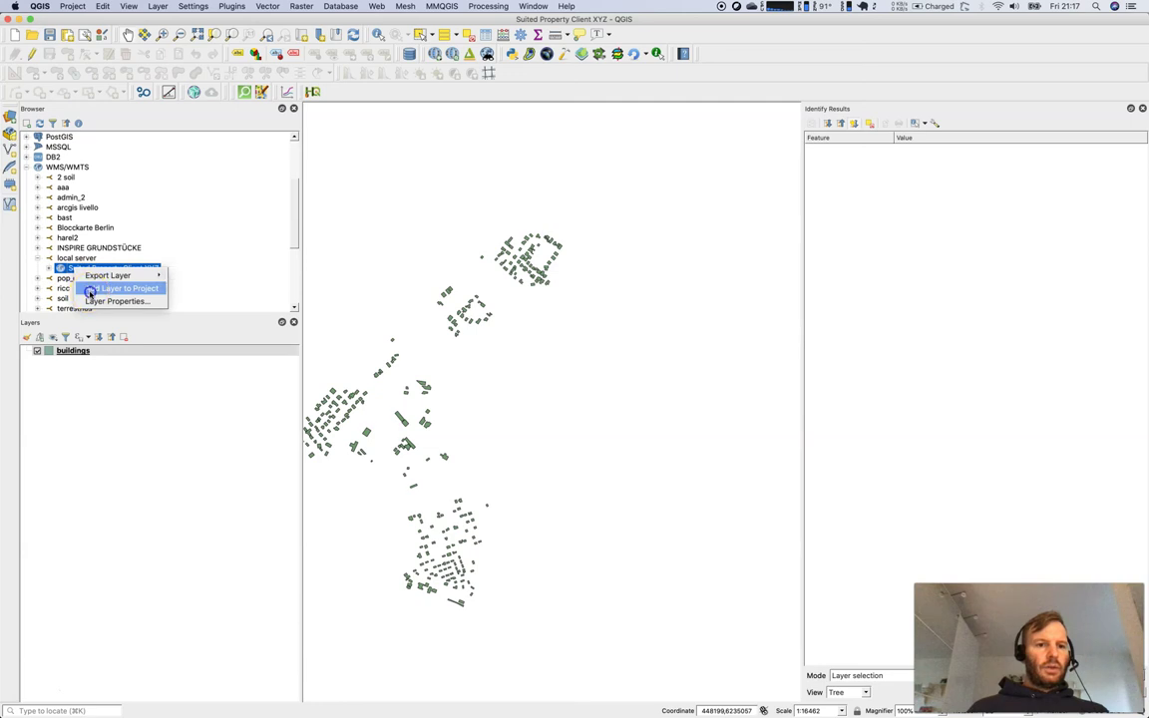
{"action": "left_click", "coordinate": [89, 289]}
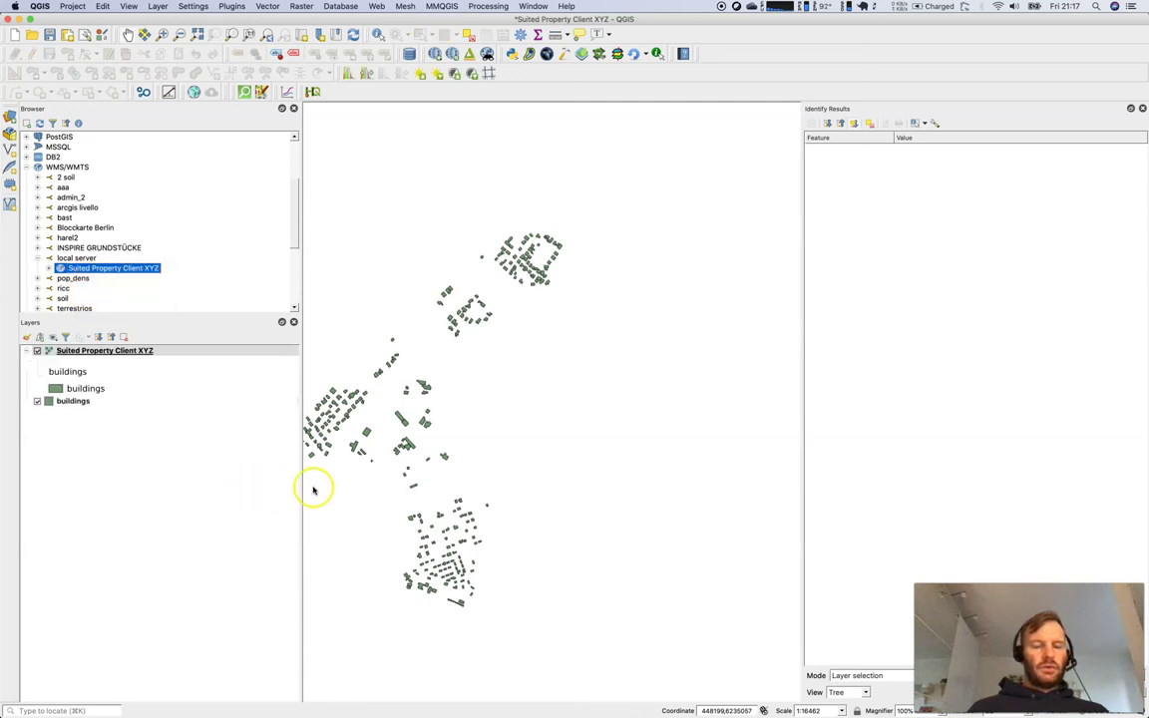
Pan the map and toggle the local buildings layer off and back on
{"action": "left_click_drag", "start_coordinate": [398, 490], "coordinate": [526, 494]}
{"action": "scroll", "coordinate": [468, 531], "scroll_direction": "down", "scroll_amount": 1}
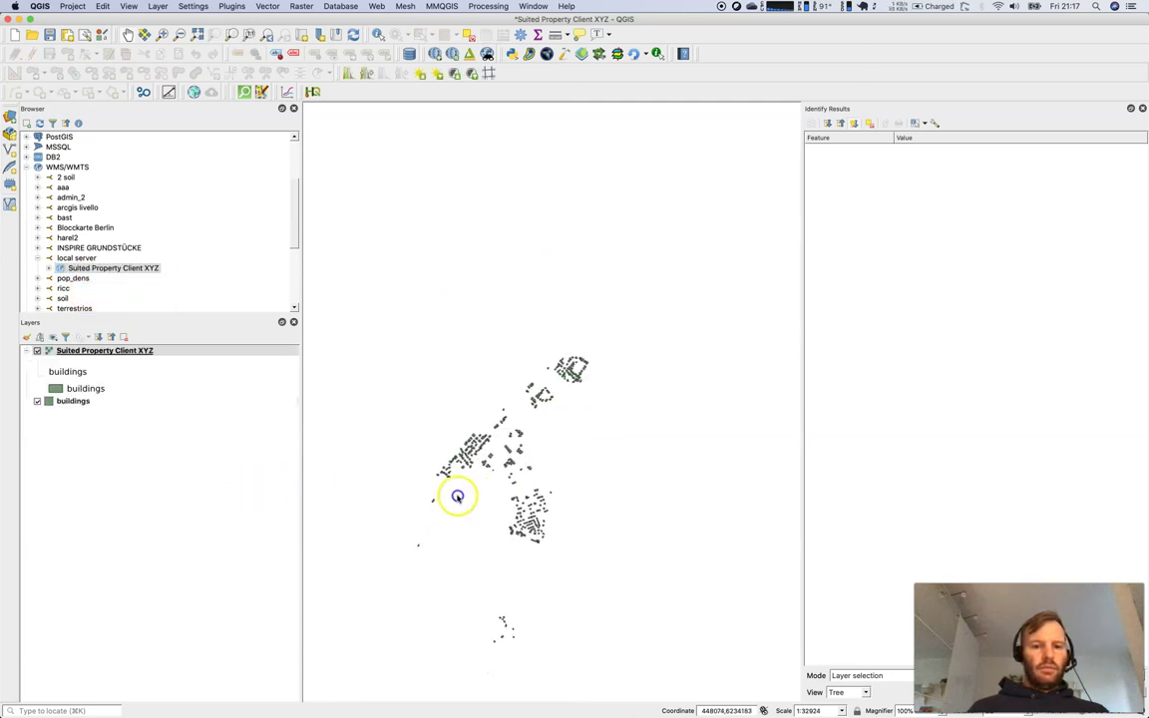
{"action": "left_click", "coordinate": [37, 401]}
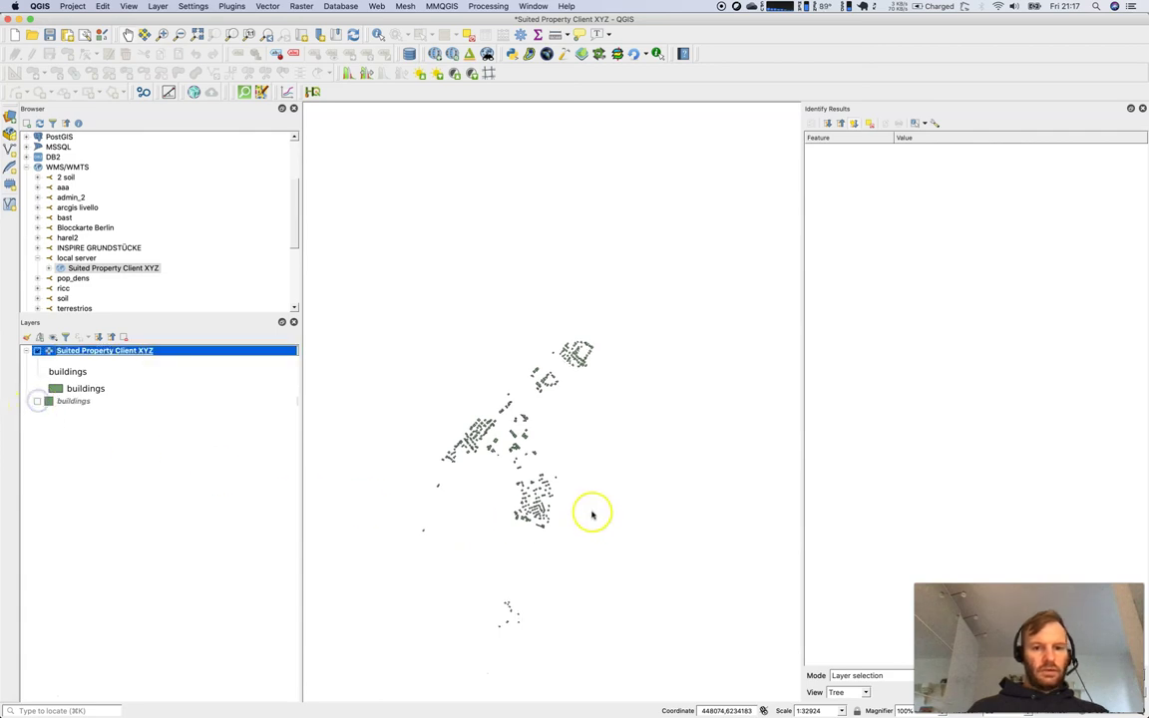
{"action": "left_click", "coordinate": [37, 401]}
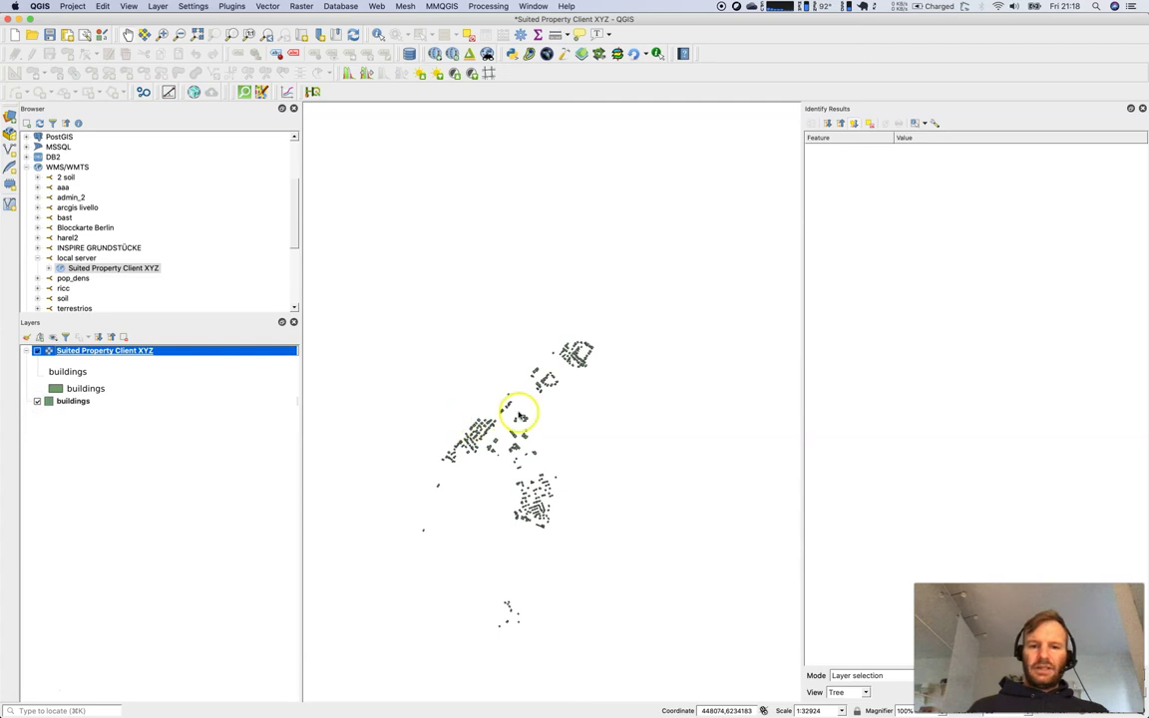
Zoom in on a cluster of buildings and switch off the WMS layer
{"action": "scroll", "coordinate": [579, 400], "scroll_direction": "up", "scroll_amount": 2}
{"action": "scroll", "coordinate": [503, 305], "scroll_direction": "up", "scroll_amount": 4}
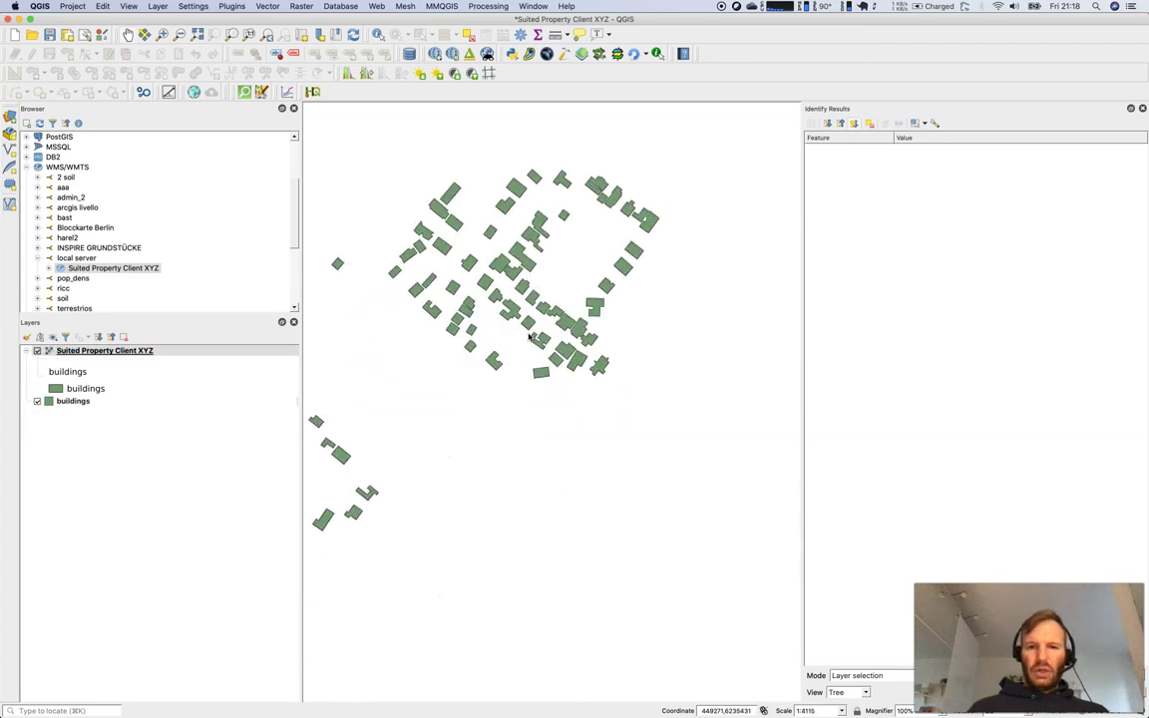
{"action": "scroll", "coordinate": [526, 320], "scroll_direction": "up", "scroll_amount": 1}
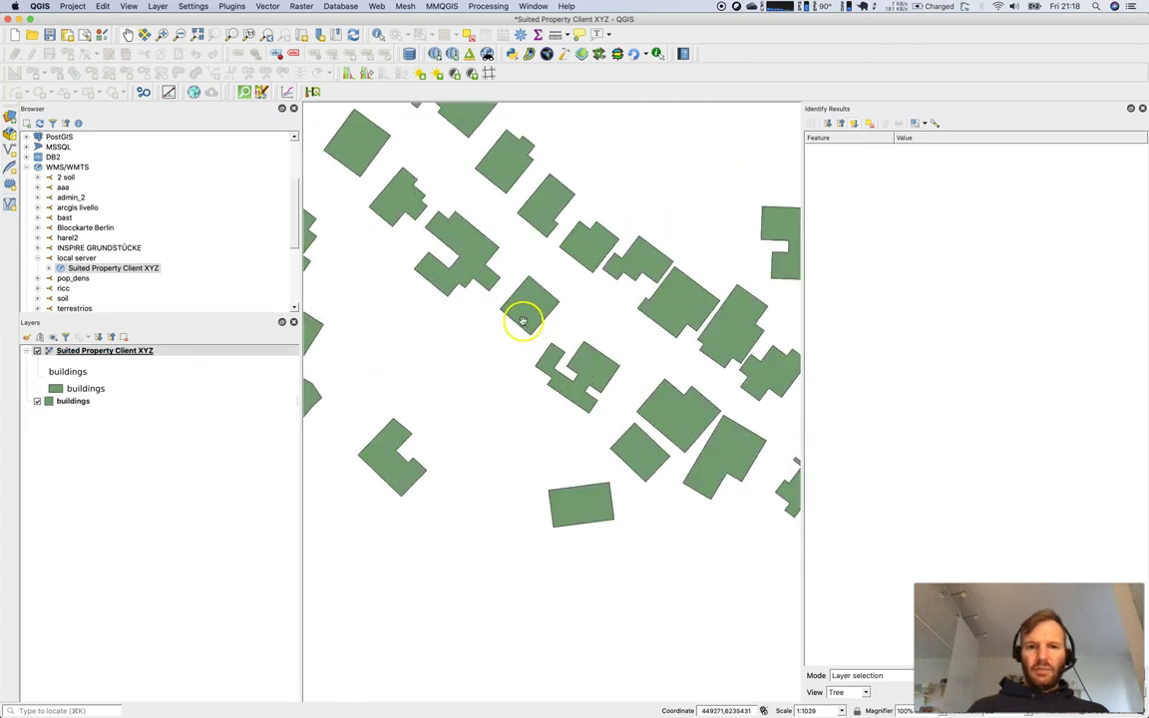
{"action": "scroll", "coordinate": [521, 323], "scroll_direction": "down", "scroll_amount": 2}
{"action": "scroll", "coordinate": [520, 323], "scroll_direction": "down", "scroll_amount": 2}
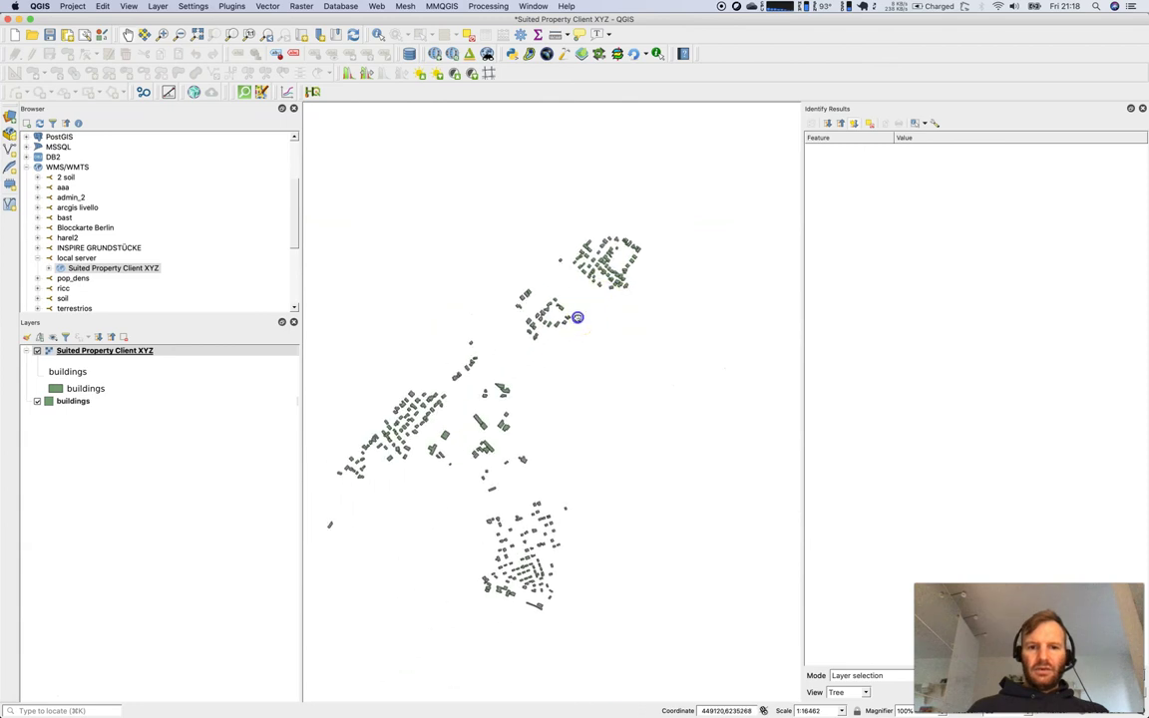
{"action": "scroll", "coordinate": [505, 407], "scroll_direction": "up", "scroll_amount": 3}
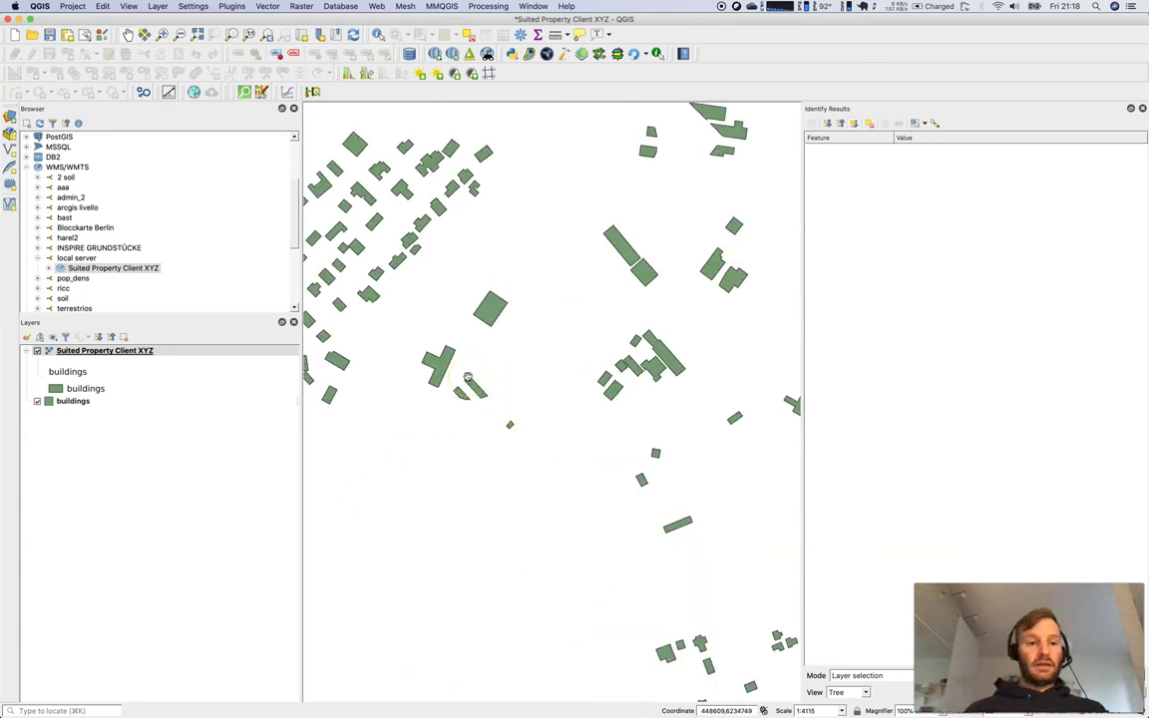
{"action": "right_click", "coordinate": [128, 351]}
{"action": "left_click", "coordinate": [88, 369]}
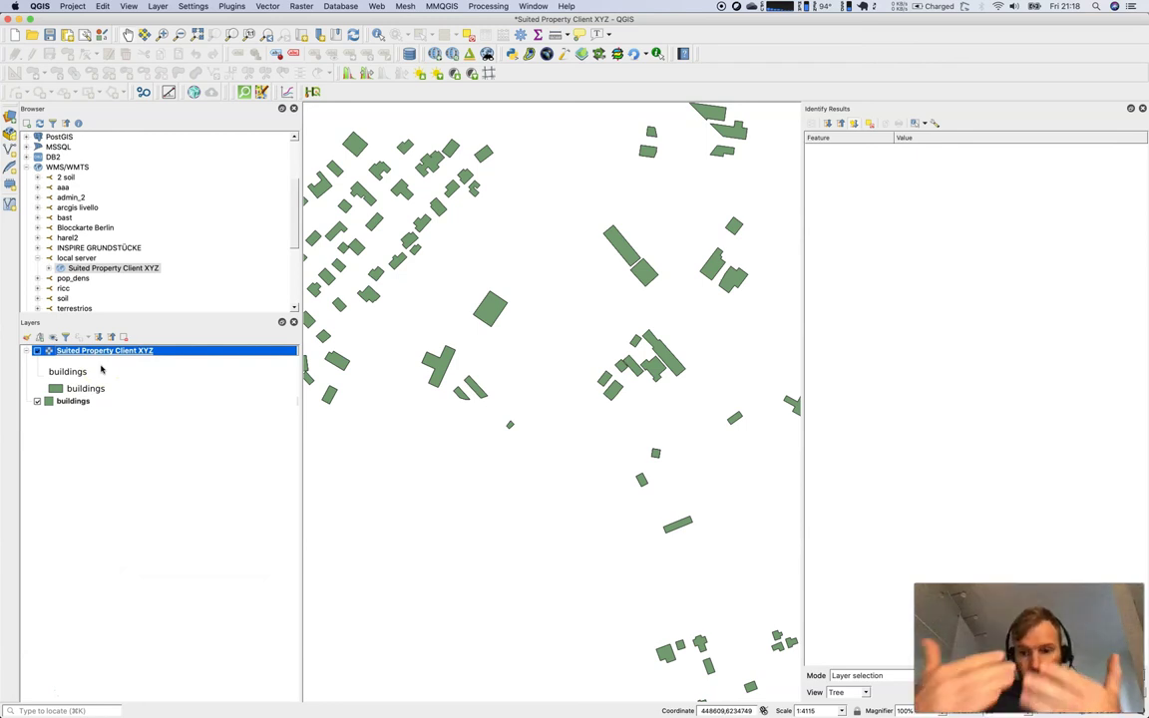
{"action": "left_click", "coordinate": [118, 357]}
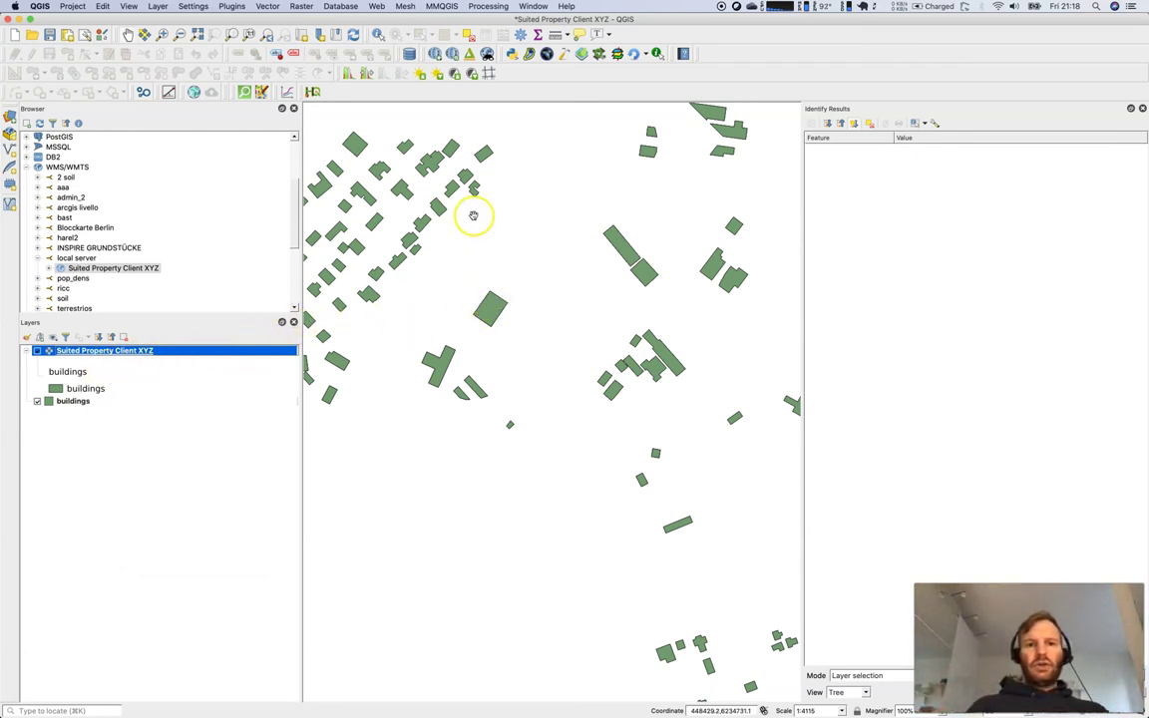
Identify a building near the map centre and view the WMS layer's result
{"action": "left_click", "coordinate": [496, 309]}
{"action": "mouse_move", "coordinate": [602, 321]}
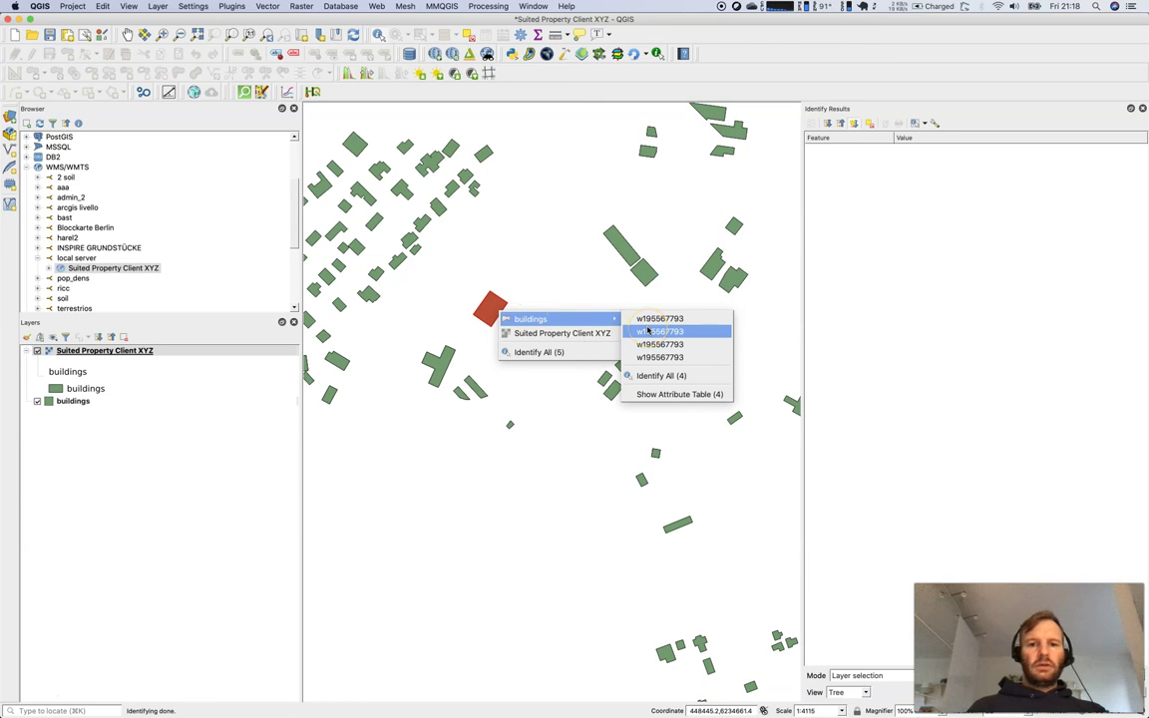
{"action": "left_click", "coordinate": [570, 333]}
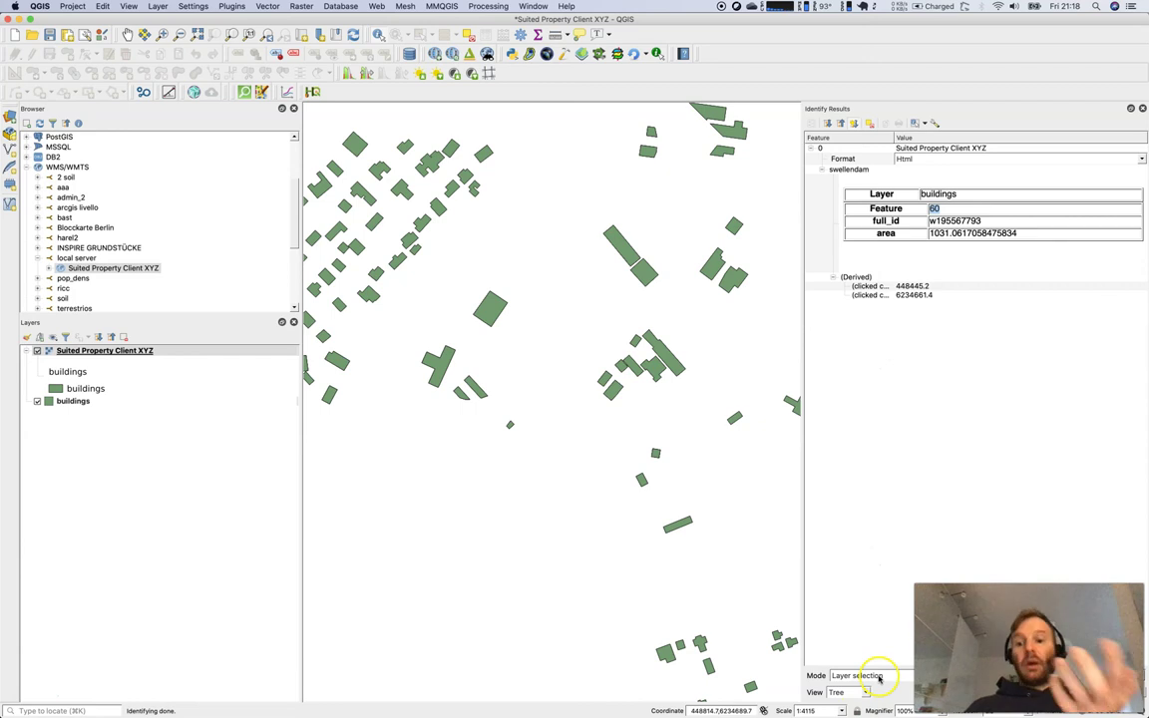
Set the identify mode to Top down and identify the building again across all layers
{"action": "left_click", "coordinate": [877, 676]}
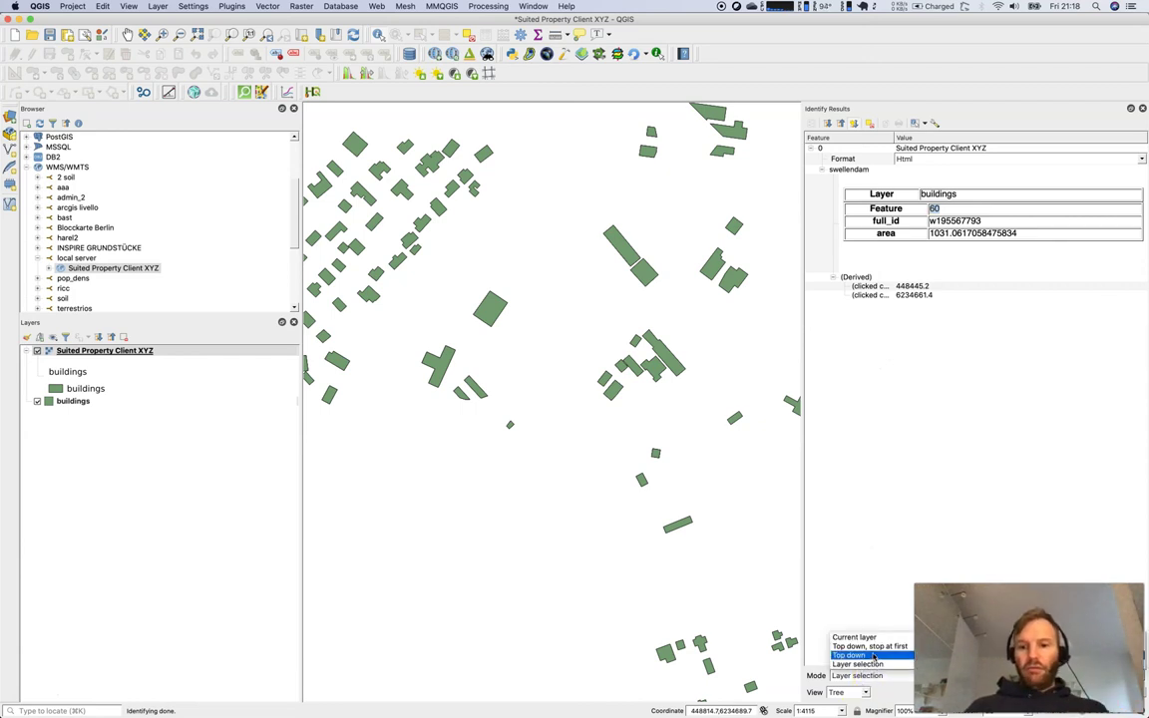
{"action": "left_click", "coordinate": [873, 647]}
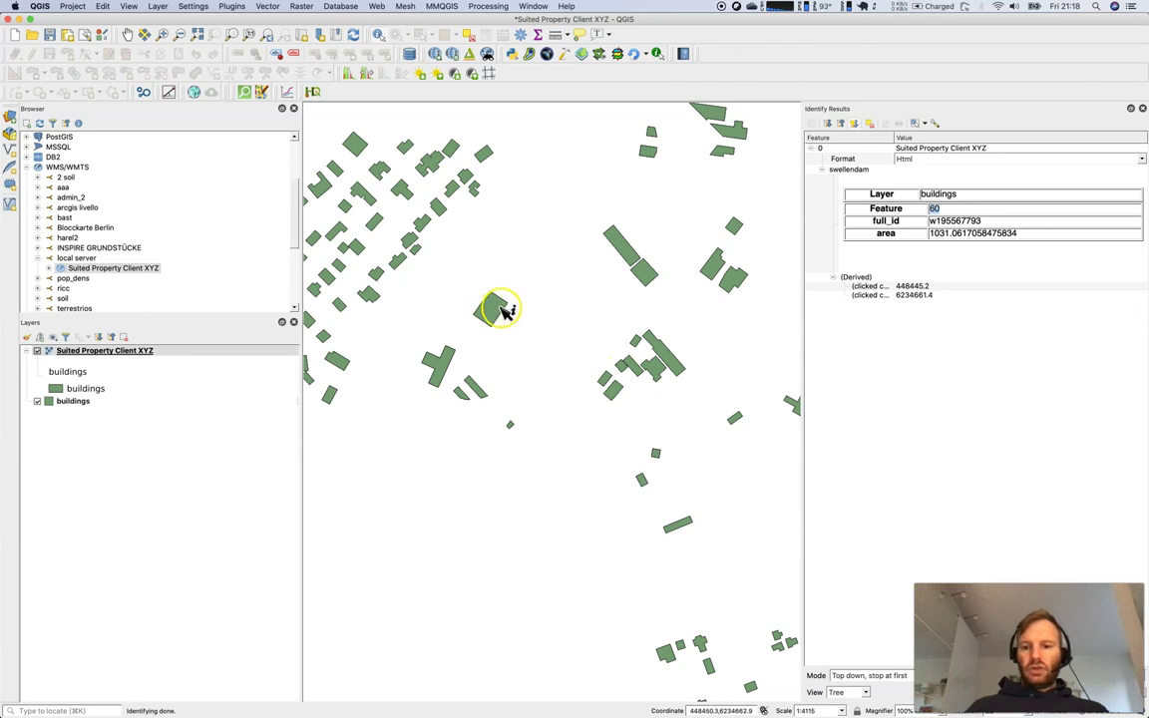
{"action": "left_click", "coordinate": [878, 676]}
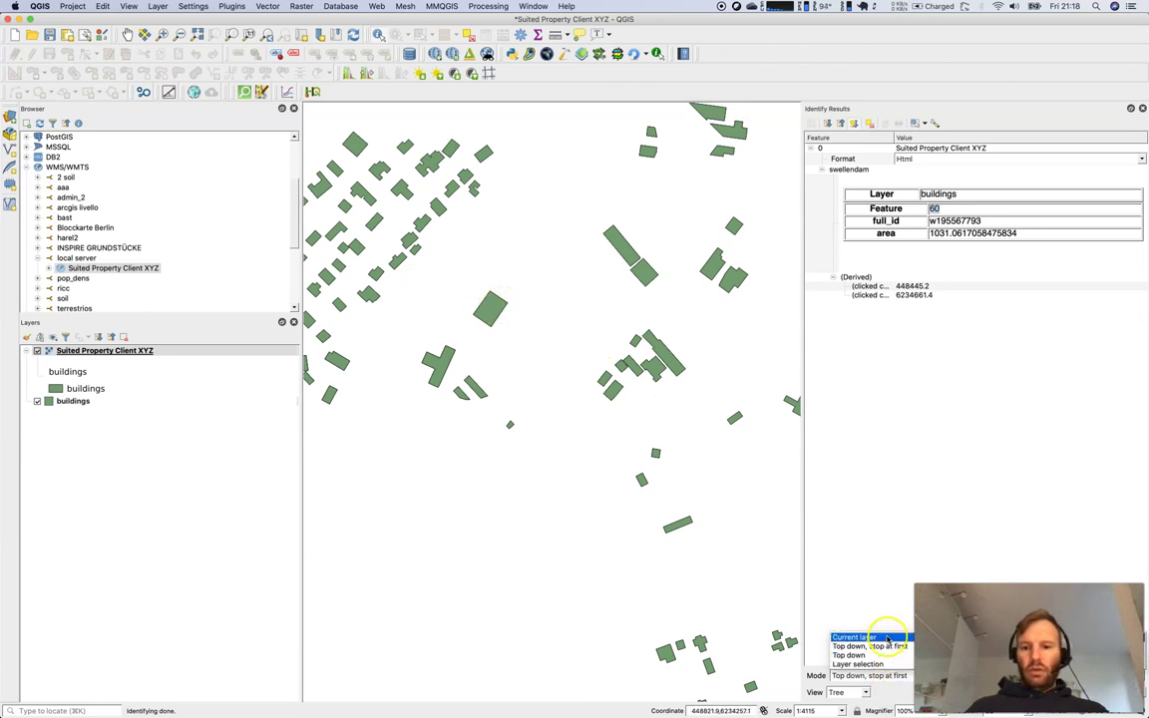
{"action": "left_click", "coordinate": [877, 637]}
{"action": "left_click", "coordinate": [891, 678]}
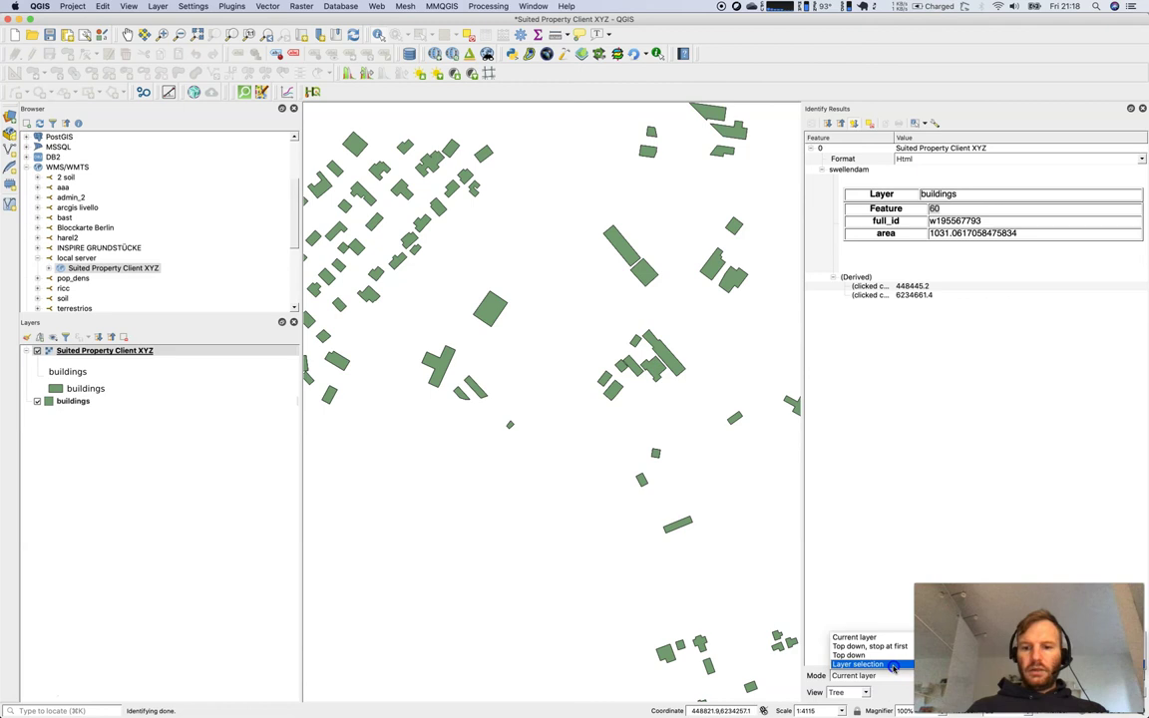
{"action": "left_click", "coordinate": [893, 657]}
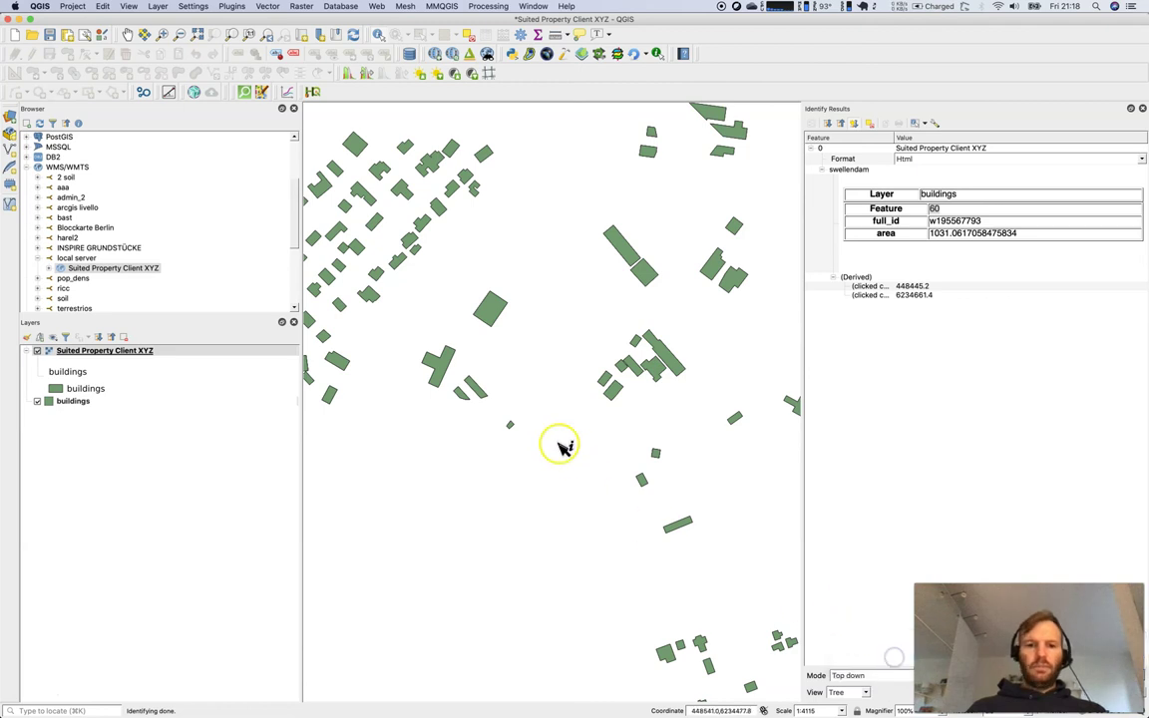
{"action": "left_click", "coordinate": [489, 305]}
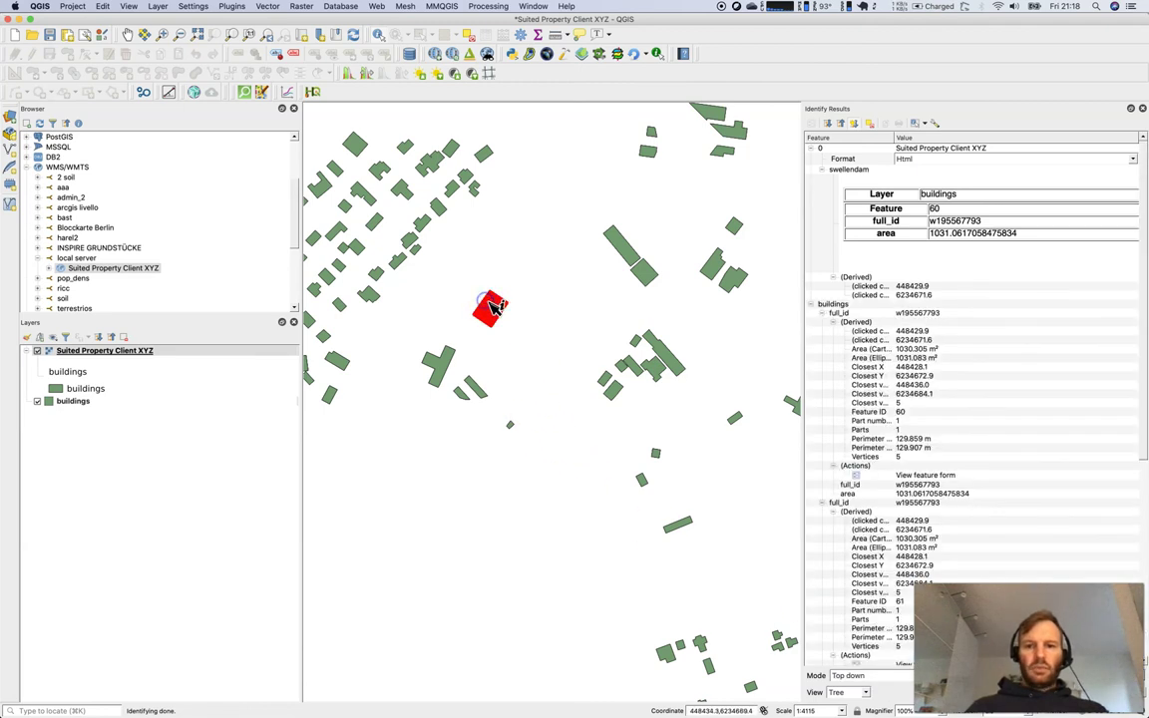
Collapse and re-expand the swellendam result node and check its Feature ID entry
{"action": "left_click", "coordinate": [820, 170]}
{"action": "left_click", "coordinate": [820, 150]}
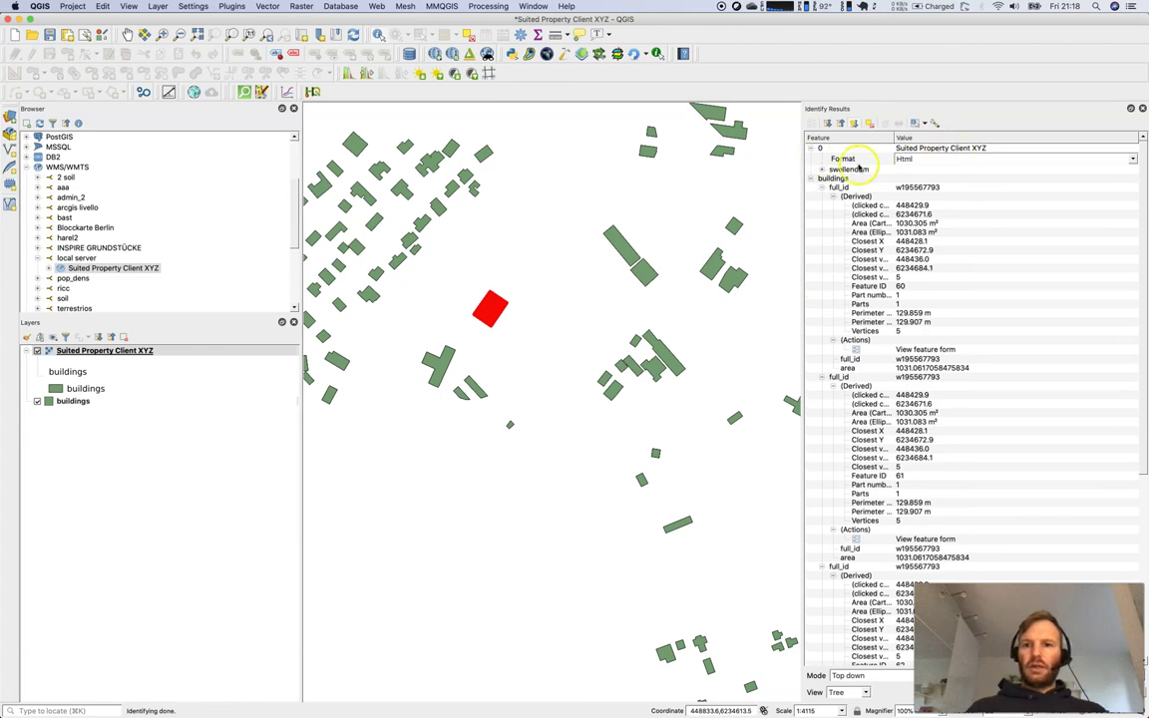
{"action": "left_click", "coordinate": [820, 170]}
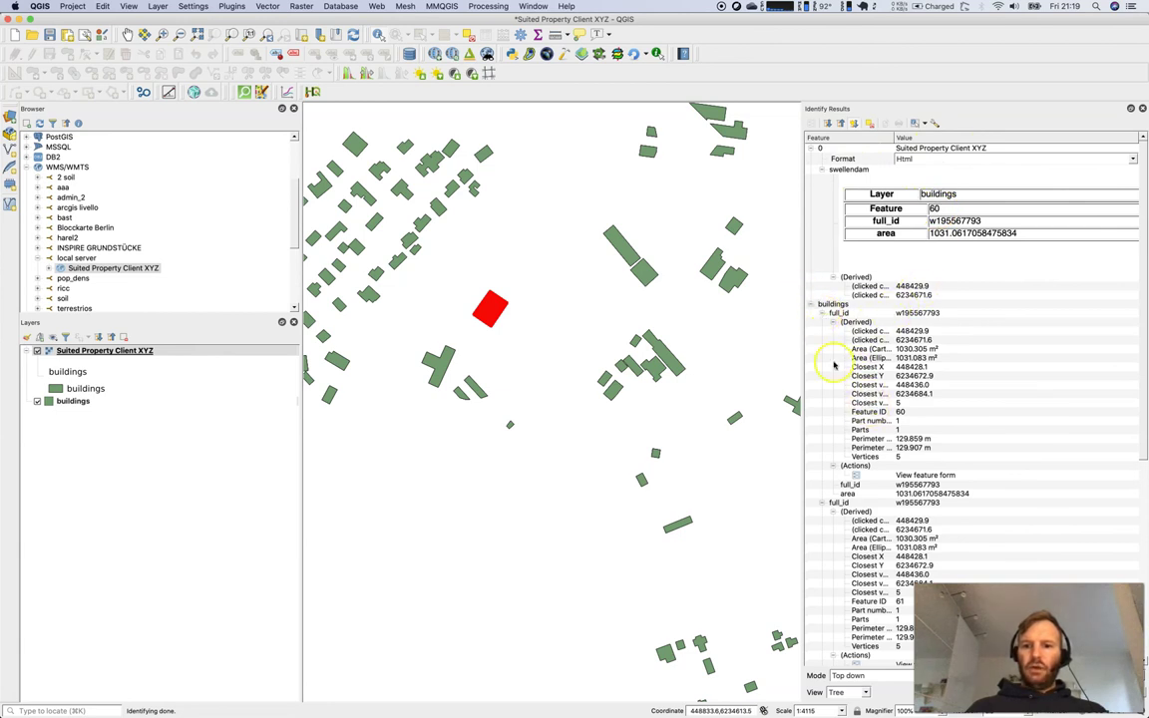
{"action": "left_click", "coordinate": [901, 413]}
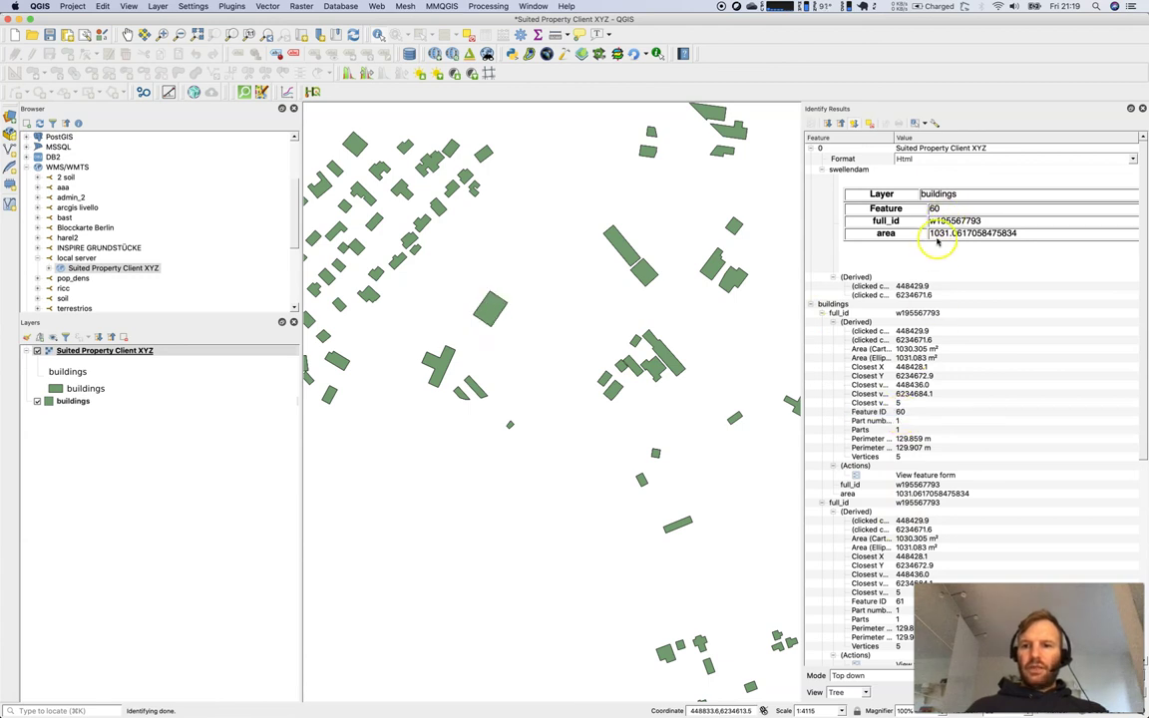
Switch the result Format from Html to Feature, then to Text
{"action": "left_click", "coordinate": [941, 160]}
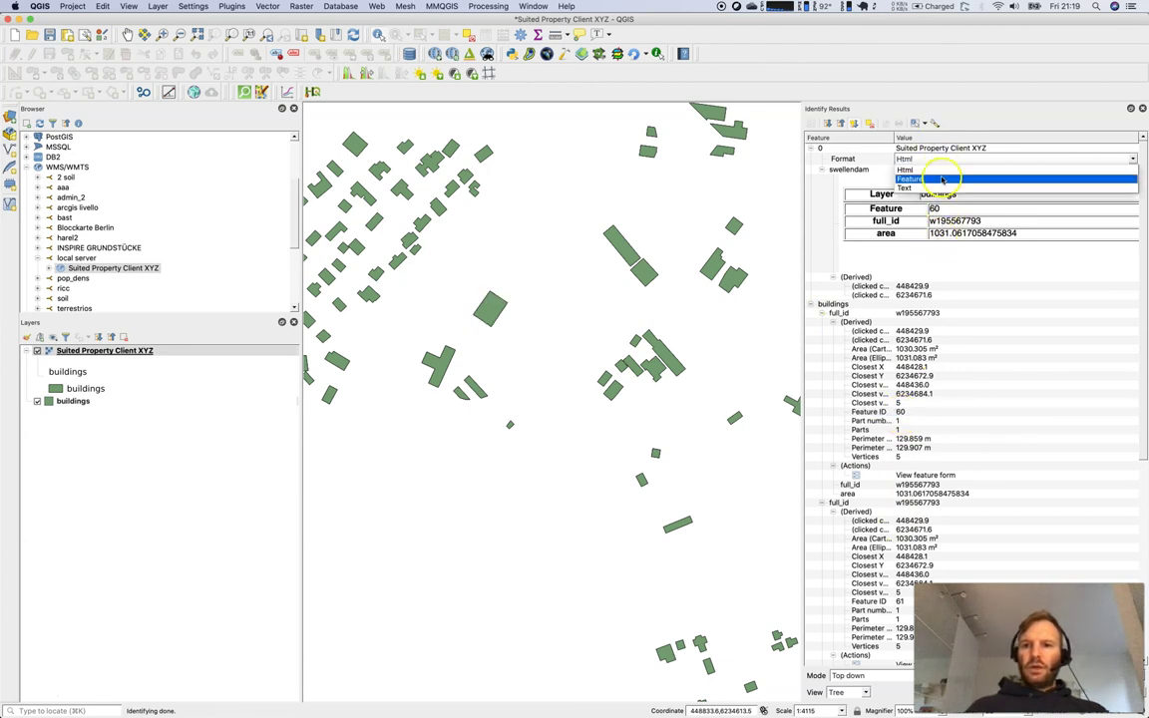
{"action": "left_click", "coordinate": [940, 180]}
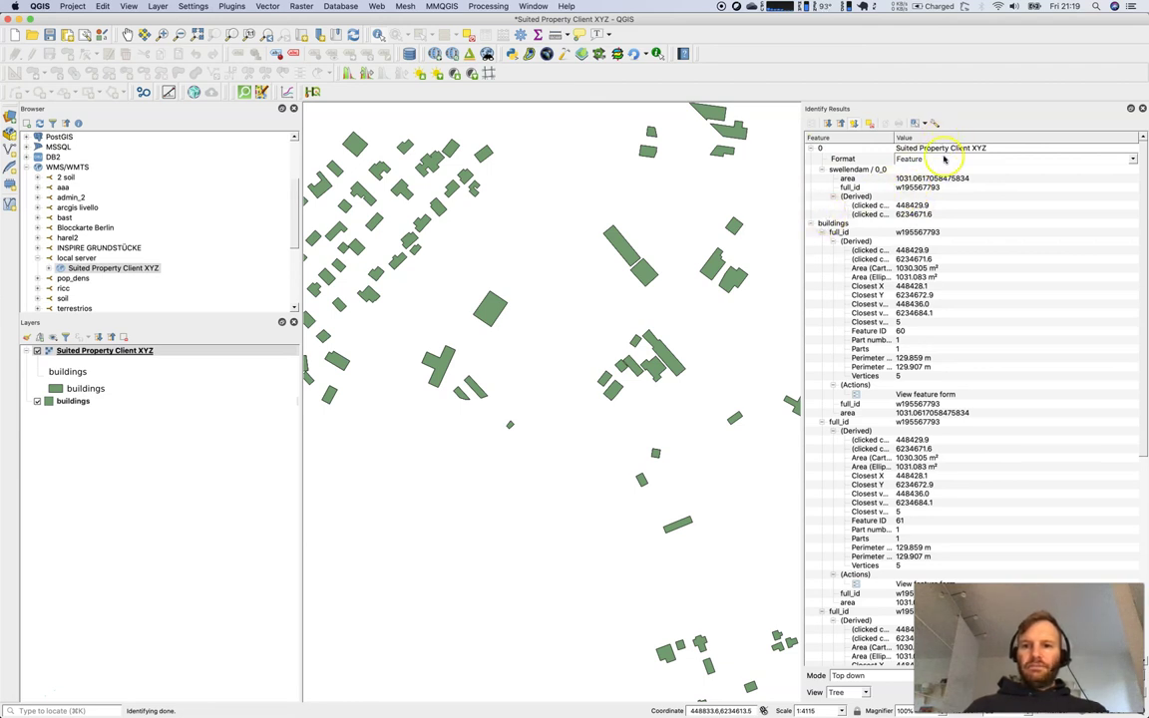
{"action": "left_click", "coordinate": [943, 160]}
{"action": "left_click", "coordinate": [946, 186]}
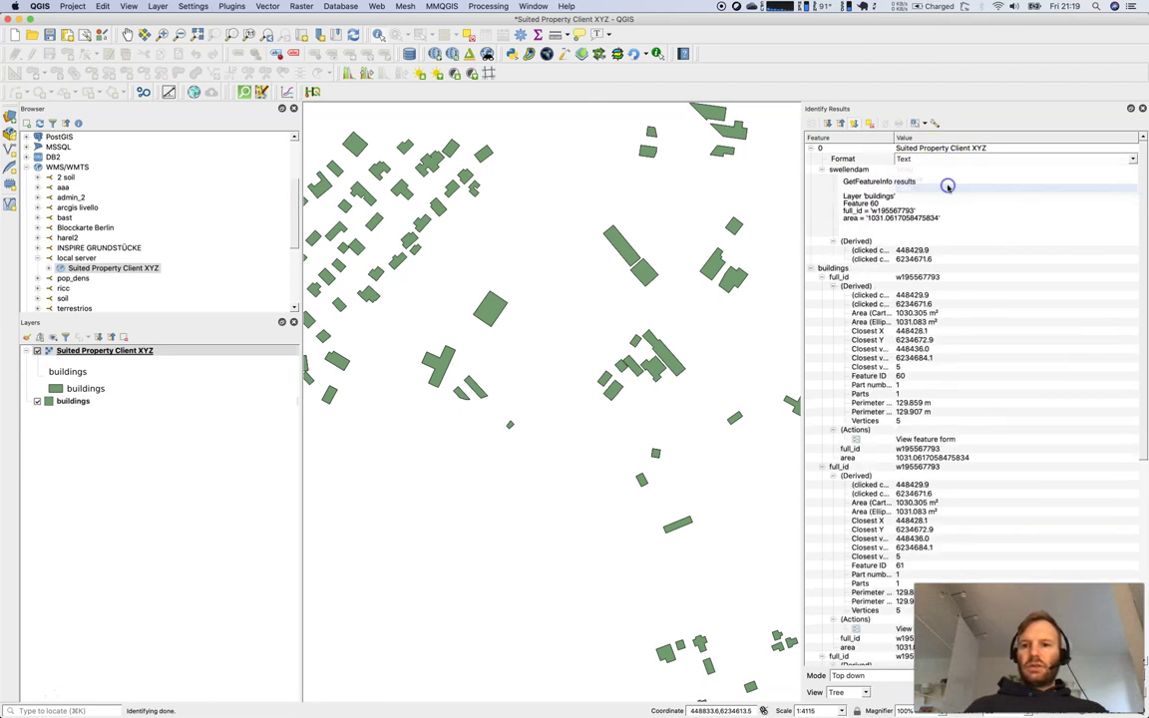